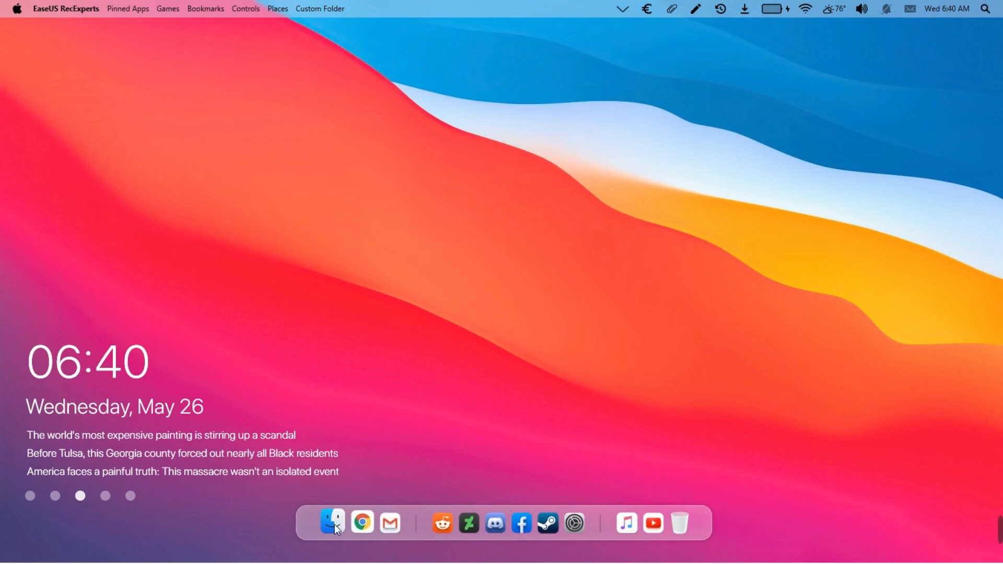
Open Computer in Explorer and look through Favorites and Libraries before returning to the drives
{"action": "left_click", "coordinate": [335, 524]}
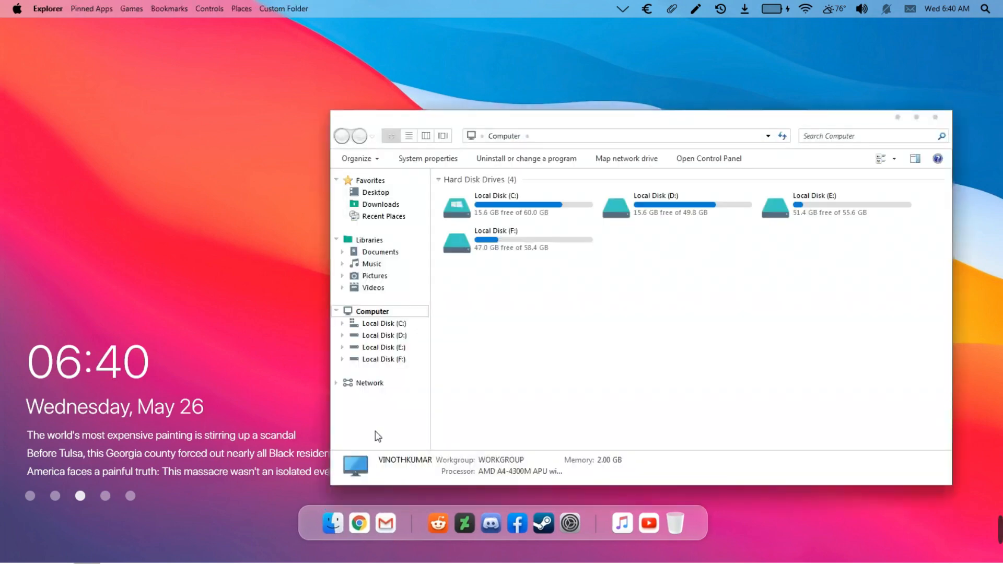
{"action": "left_click", "coordinate": [397, 182]}
{"action": "left_click", "coordinate": [393, 242]}
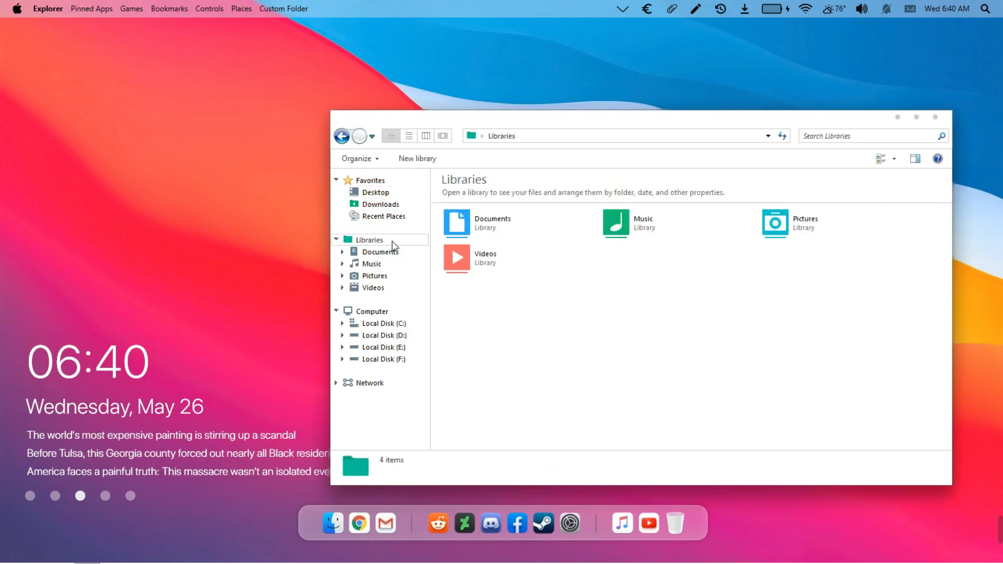
{"action": "left_click", "coordinate": [391, 309]}
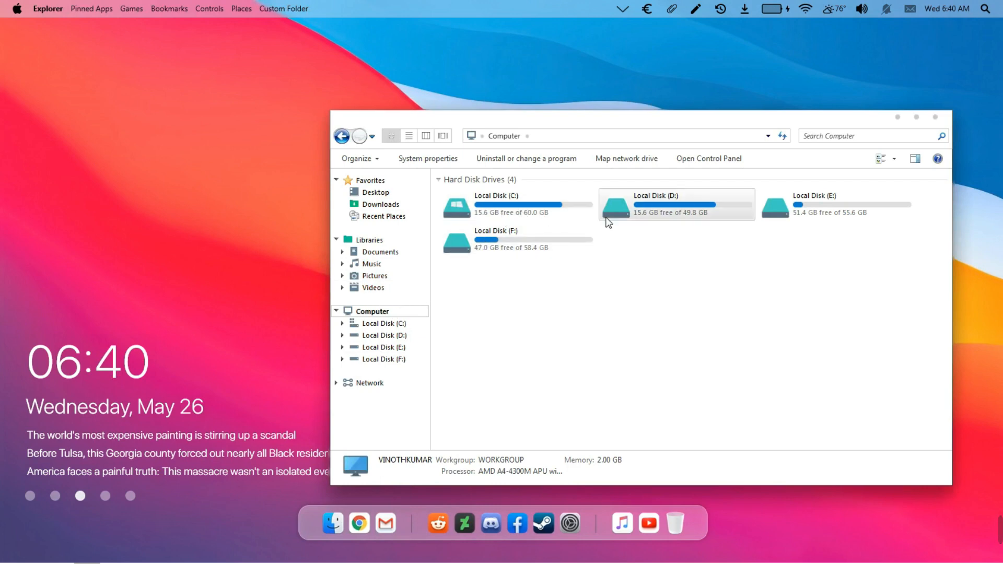
Open Local Disk (C:), close the window, then open and dismiss the Droptop Apple menu
{"action": "double_click", "coordinate": [567, 214]}
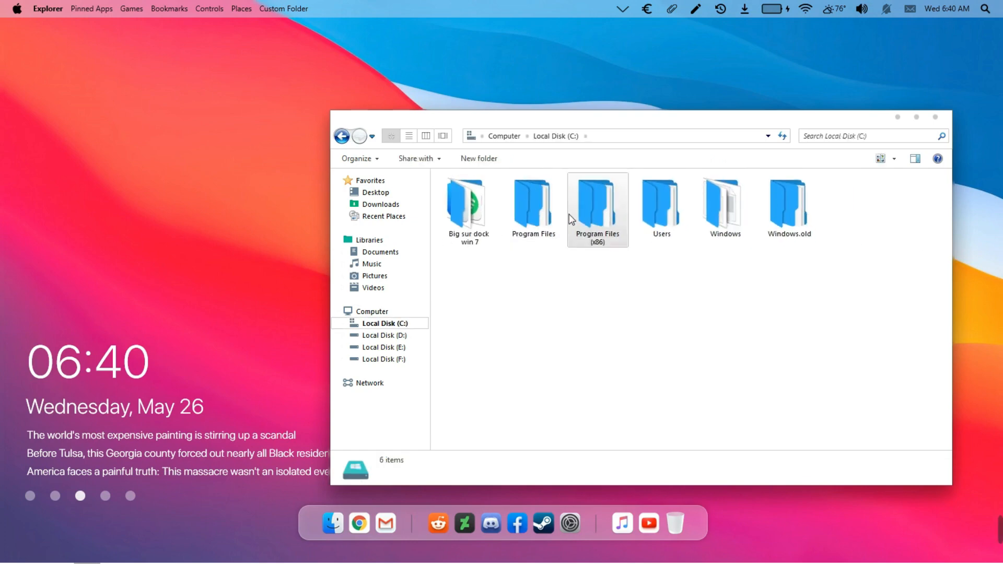
{"action": "left_click_drag", "start_coordinate": [686, 126], "coordinate": [637, 129]}
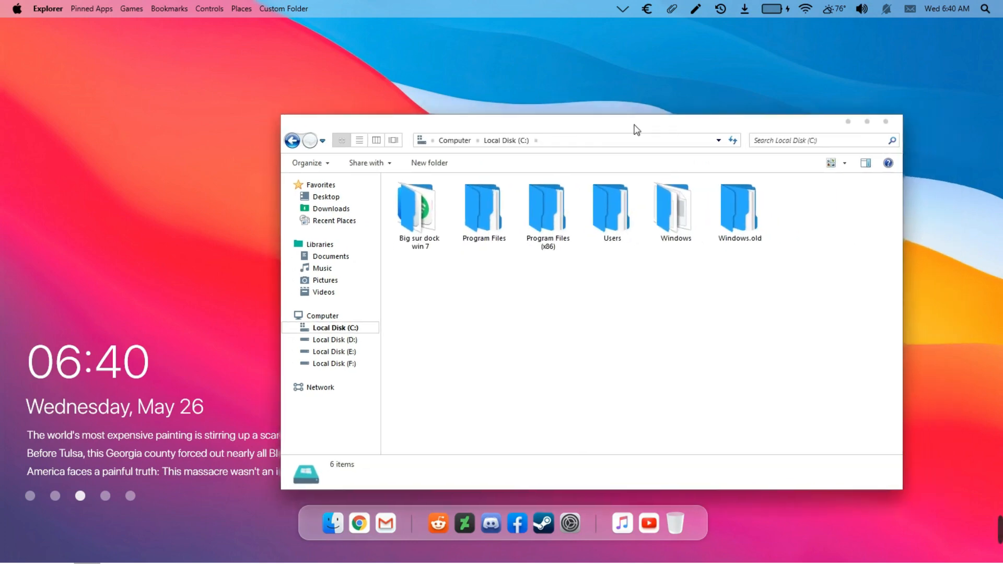
{"action": "left_click", "coordinate": [886, 121]}
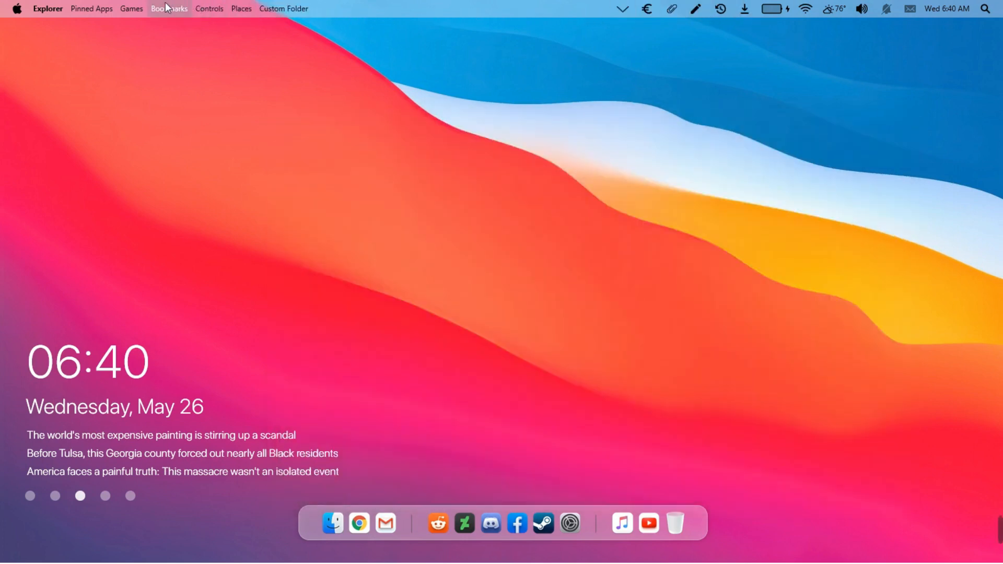
{"action": "left_click", "coordinate": [17, 9]}
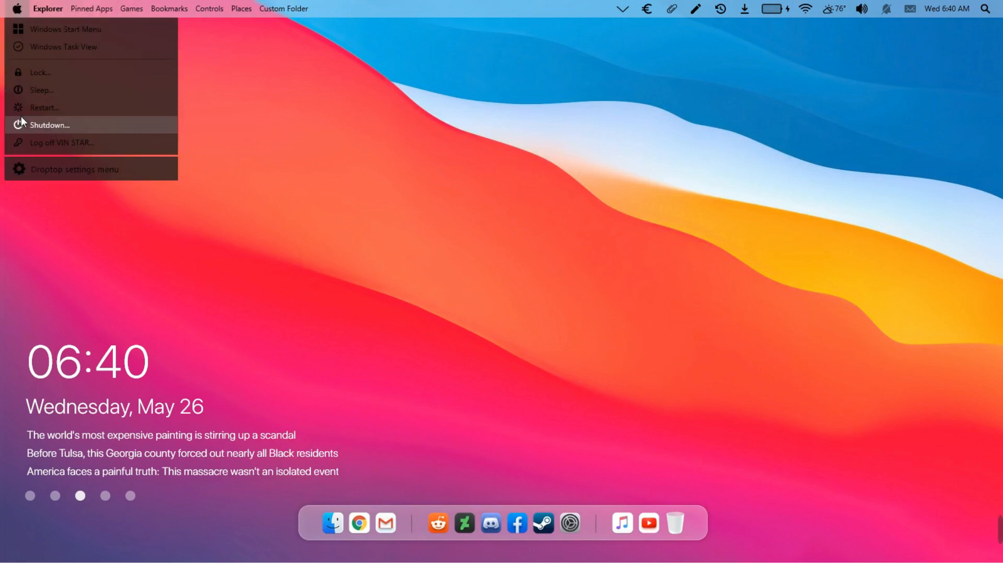
{"action": "left_click", "coordinate": [17, 11]}
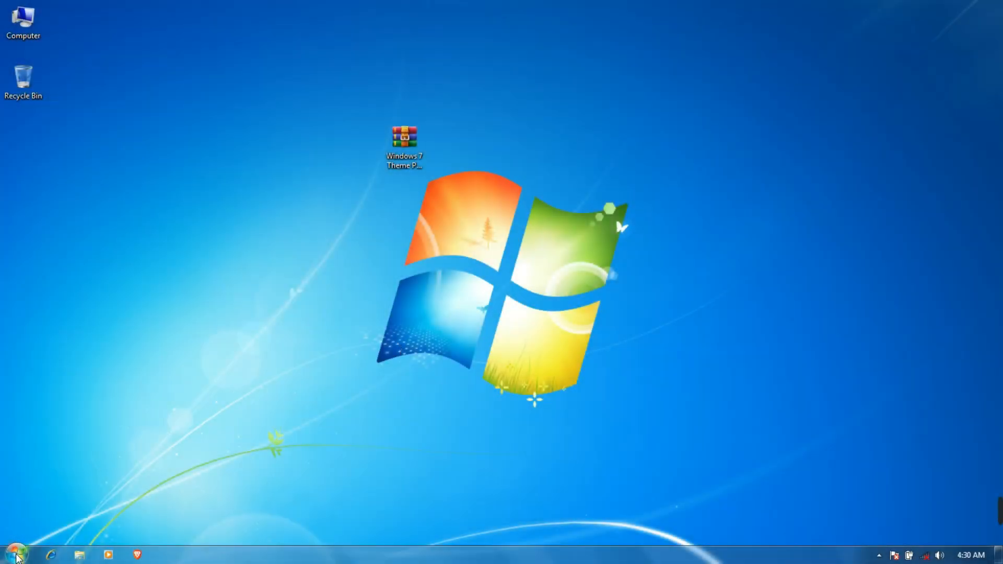
Open 'Create a restore point' and keep system settings restore enabled for Local Disk (C:)
{"action": "left_click", "coordinate": [16, 554]}
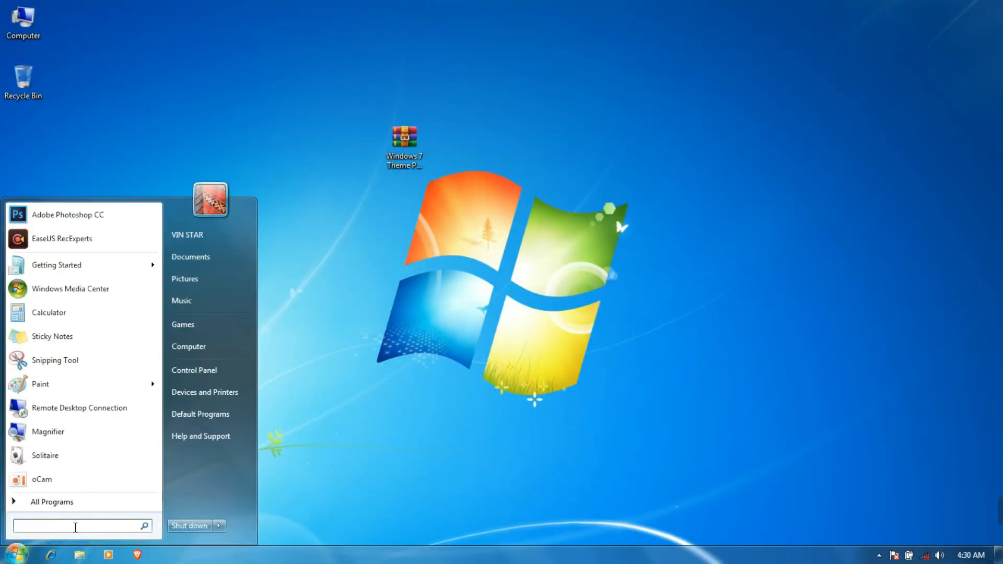
{"action": "type", "text": "create"}
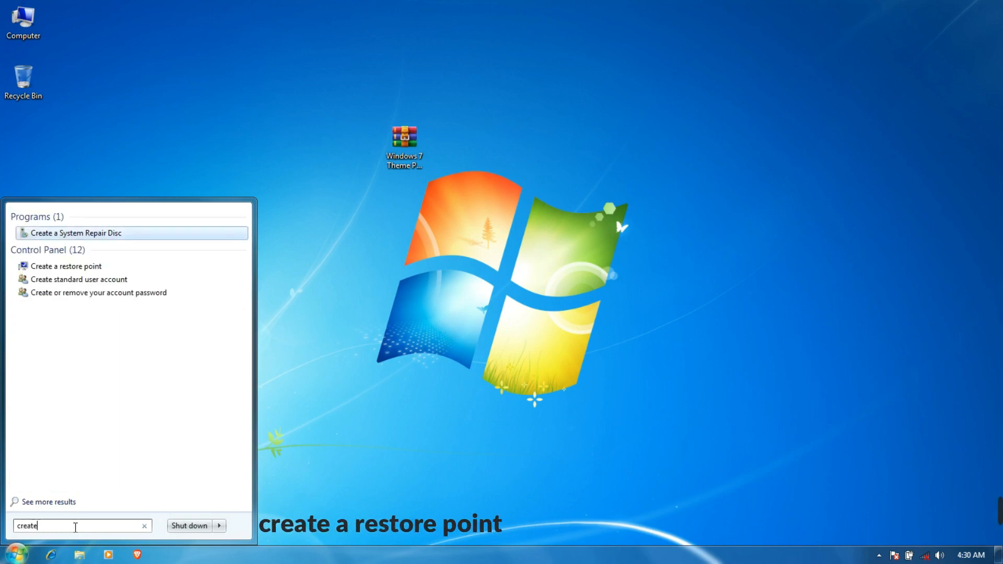
{"action": "type", "text": " a restore"}
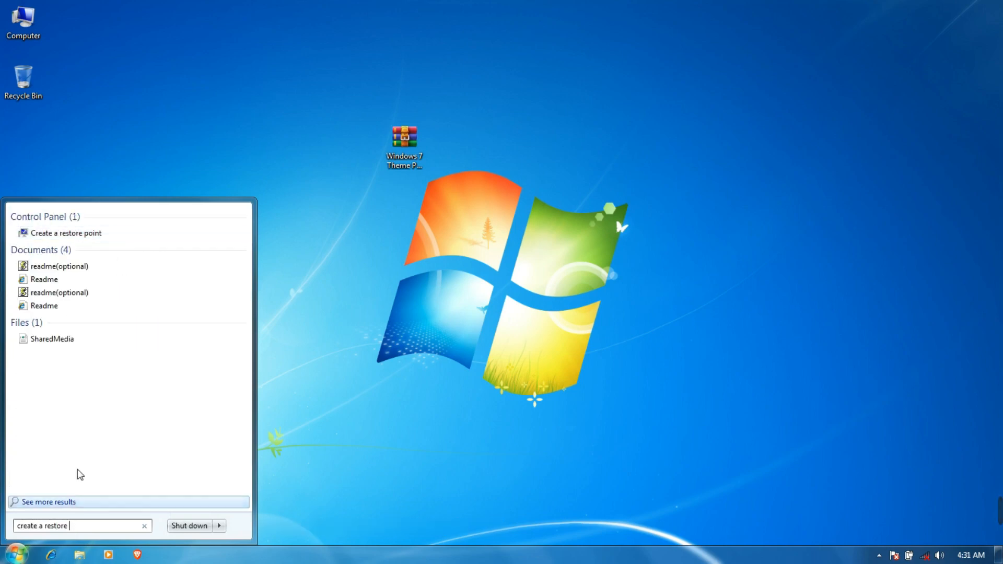
{"action": "left_click", "coordinate": [88, 233]}
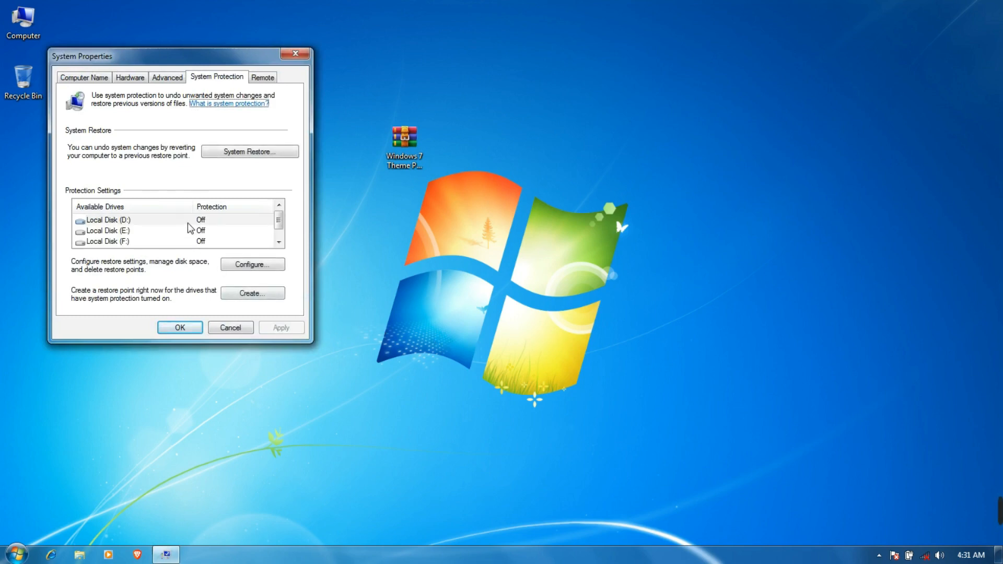
{"action": "scroll", "coordinate": [125, 234], "scroll_direction": "down", "scroll_amount": 1}
{"action": "left_click", "coordinate": [130, 241]}
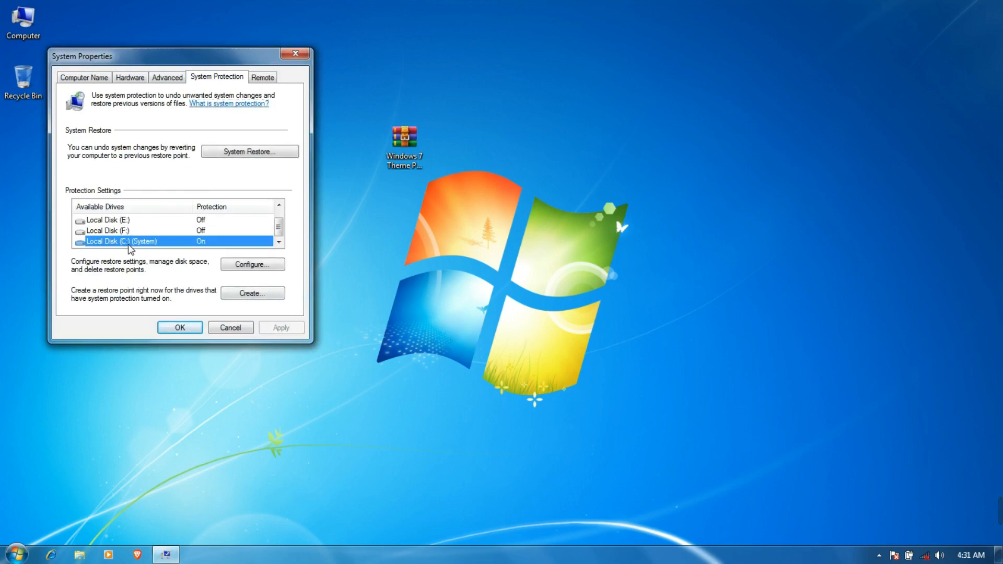
{"action": "left_click", "coordinate": [253, 267]}
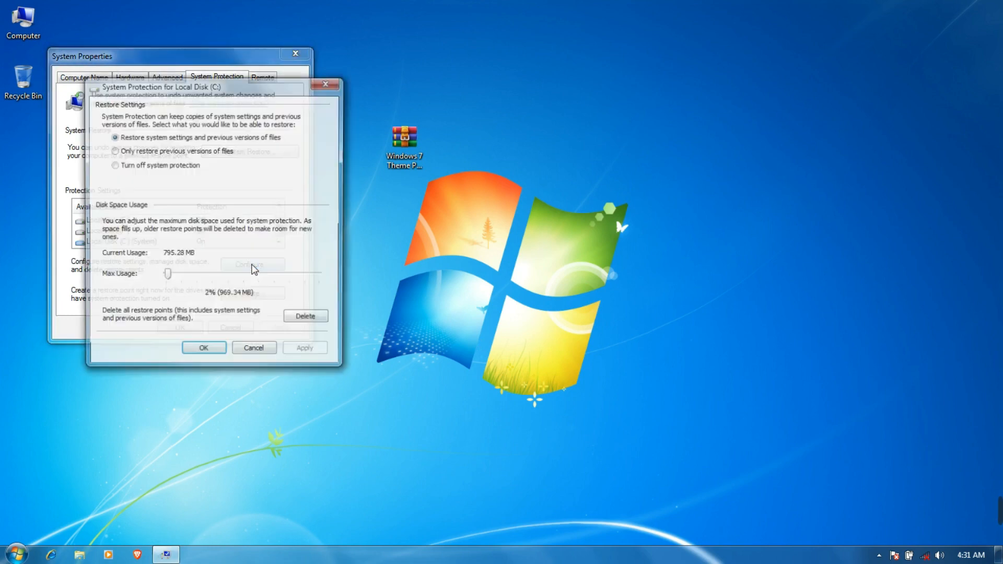
{"action": "left_click", "coordinate": [139, 137]}
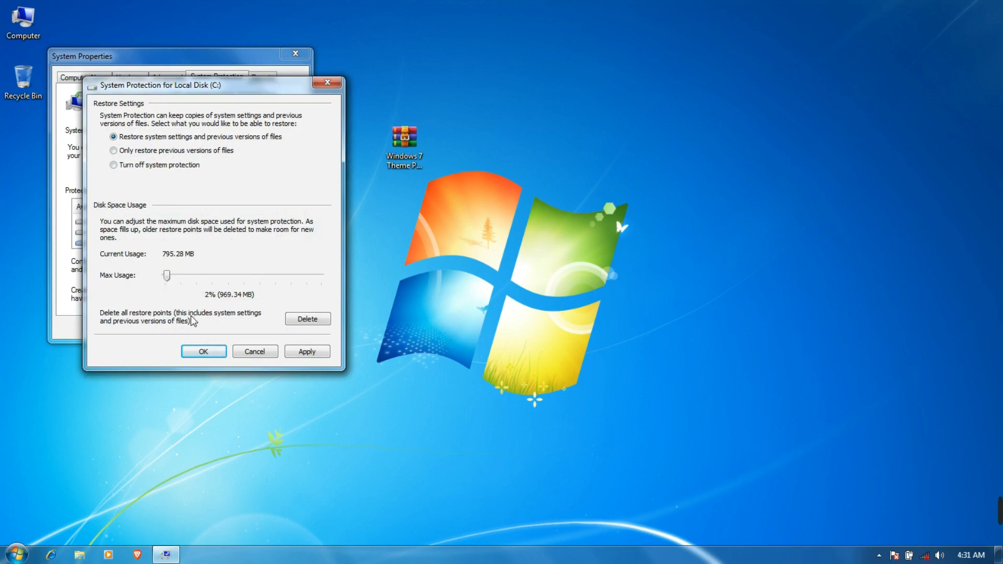
{"action": "left_click", "coordinate": [204, 352]}
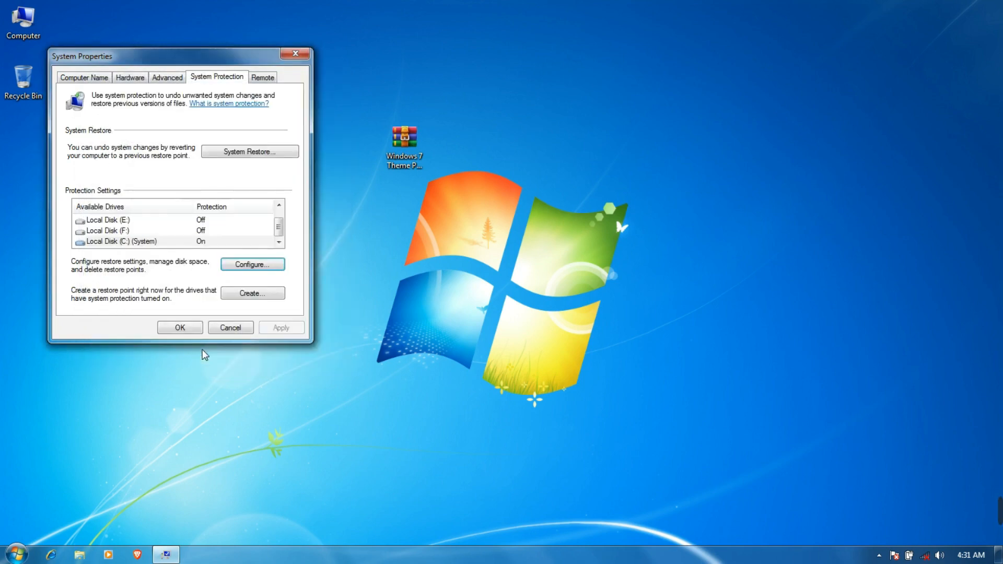
Create a restore point described as 'create', dismiss the success message and close System Properties
{"action": "left_click", "coordinate": [260, 299]}
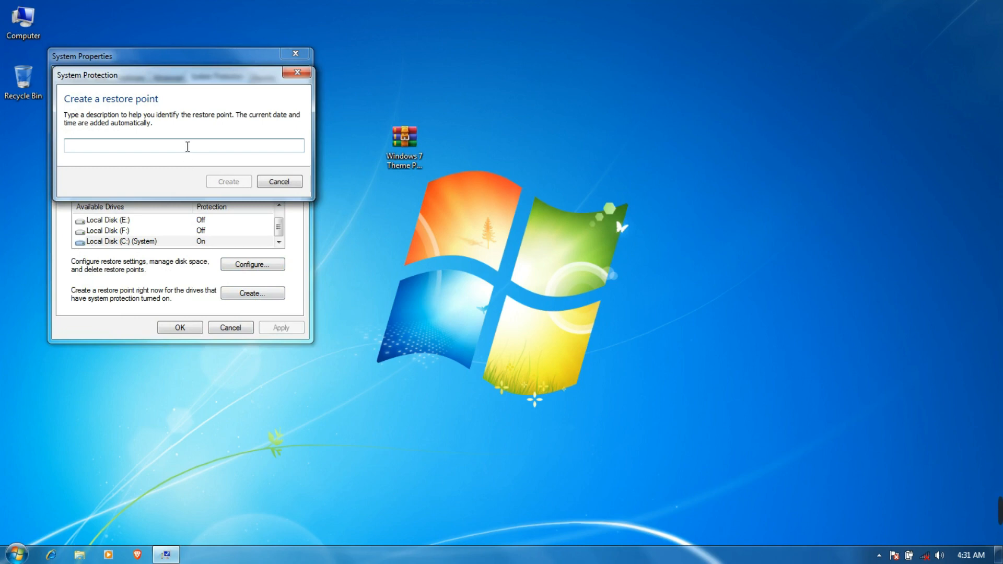
{"action": "type", "text": "create"}
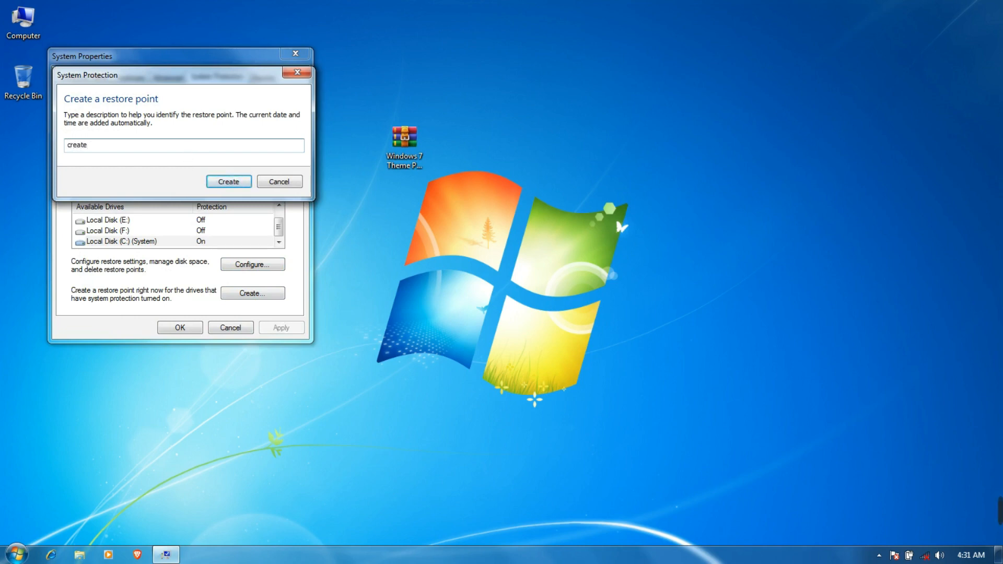
{"action": "left_click", "coordinate": [229, 181]}
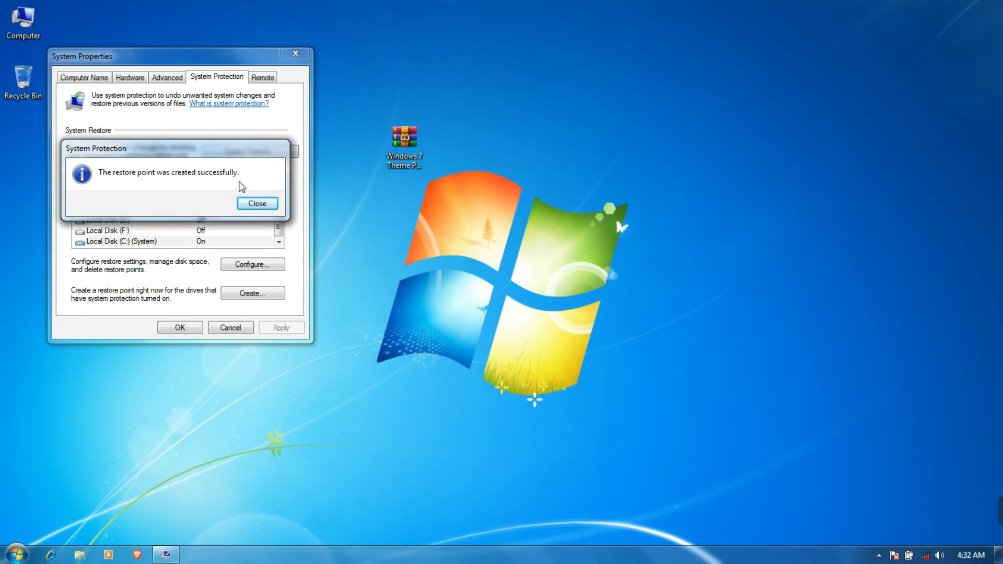
{"action": "left_click", "coordinate": [255, 202]}
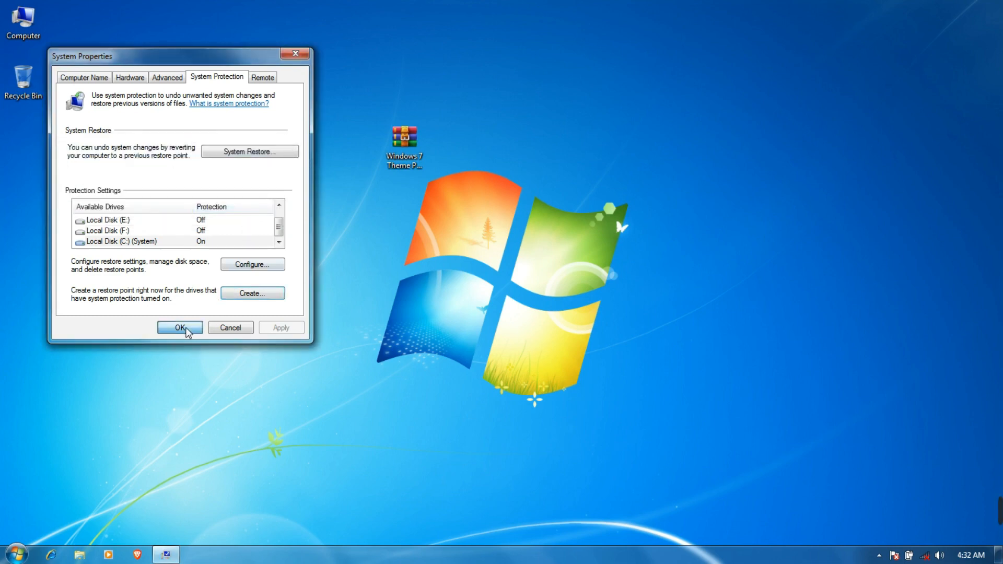
{"action": "left_click", "coordinate": [180, 328]}
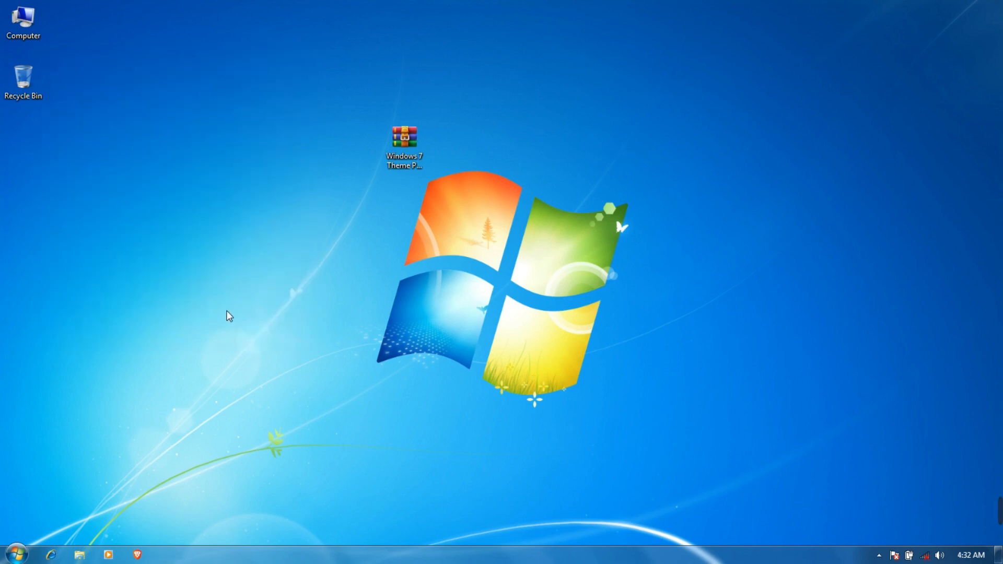
Extract the Windows 7 Theme Patcher archive to the desktop and open its Theme resource changer folder
{"action": "right_click", "coordinate": [406, 137]}
{"action": "left_click", "coordinate": [435, 188]}
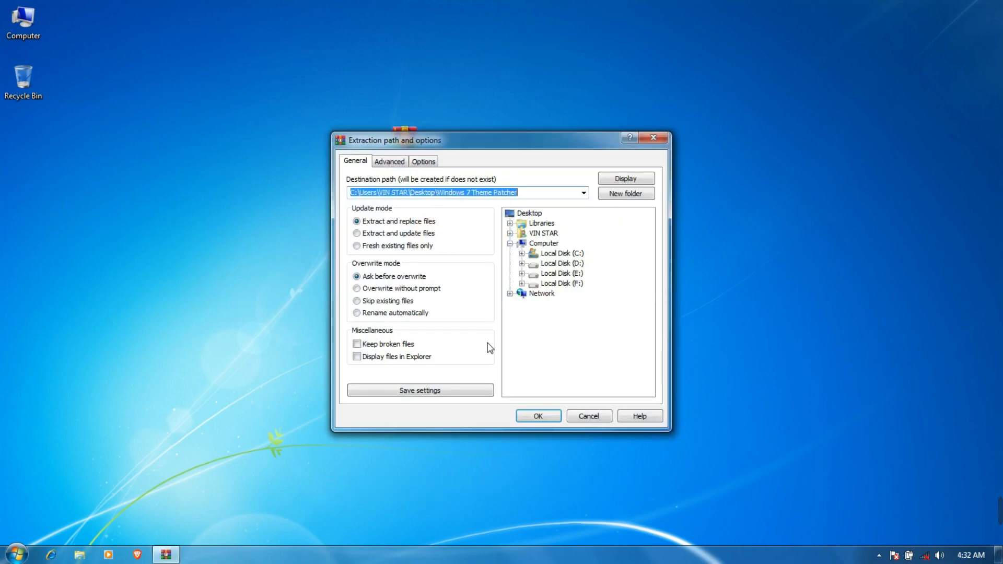
{"action": "left_click", "coordinate": [537, 416]}
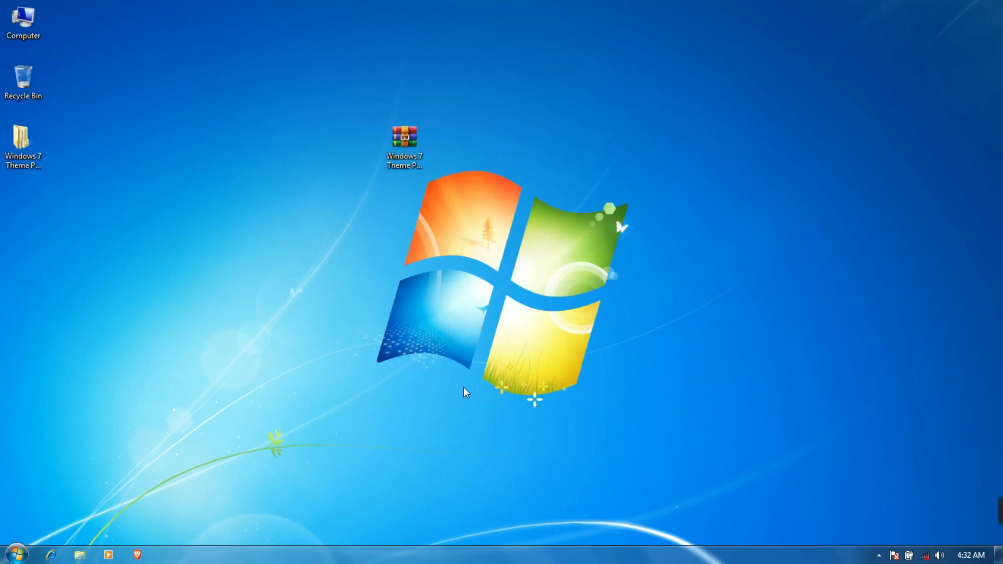
{"action": "double_click", "coordinate": [35, 143]}
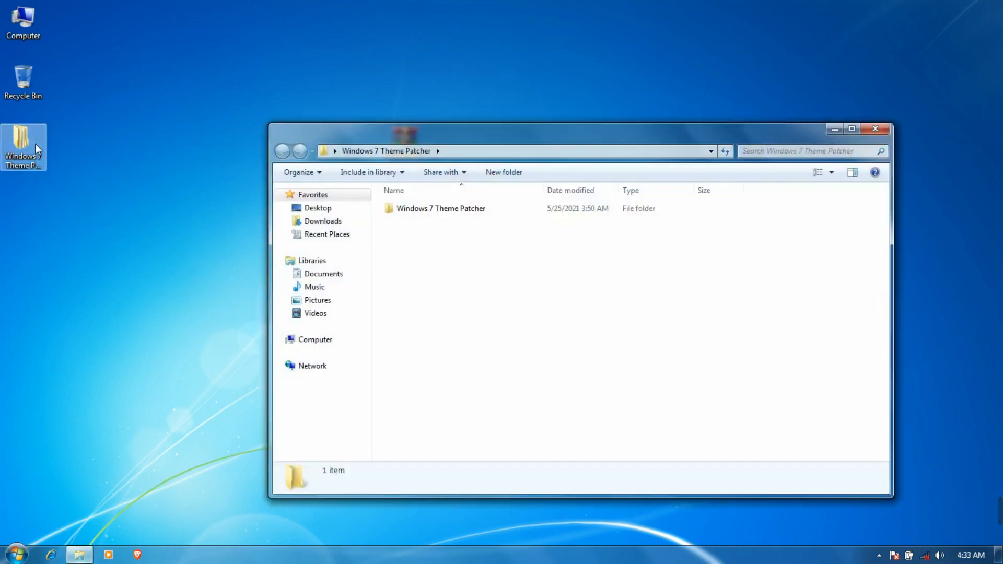
{"action": "double_click", "coordinate": [425, 215]}
{"action": "left_click", "coordinate": [449, 211]}
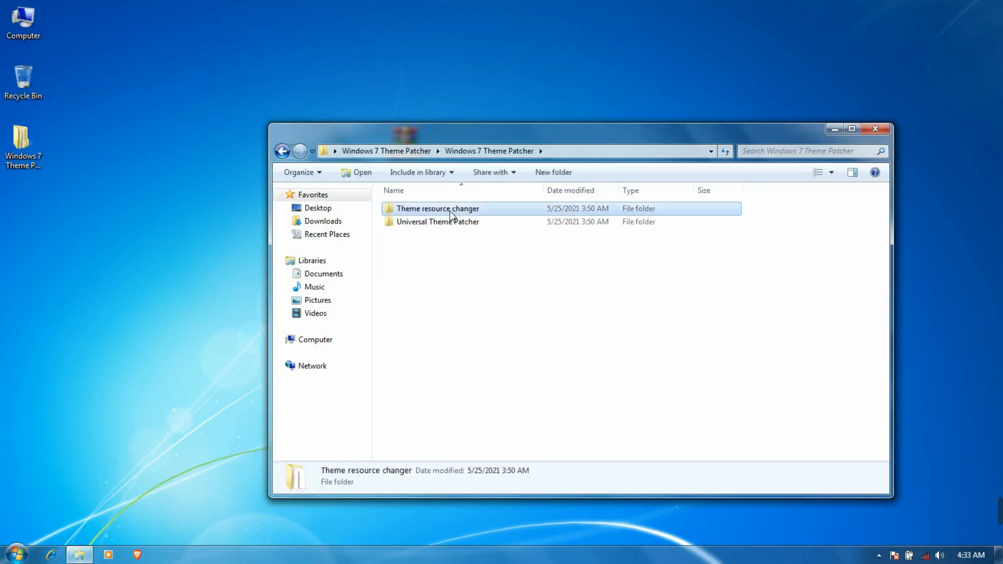
{"action": "double_click", "coordinate": [454, 214]}
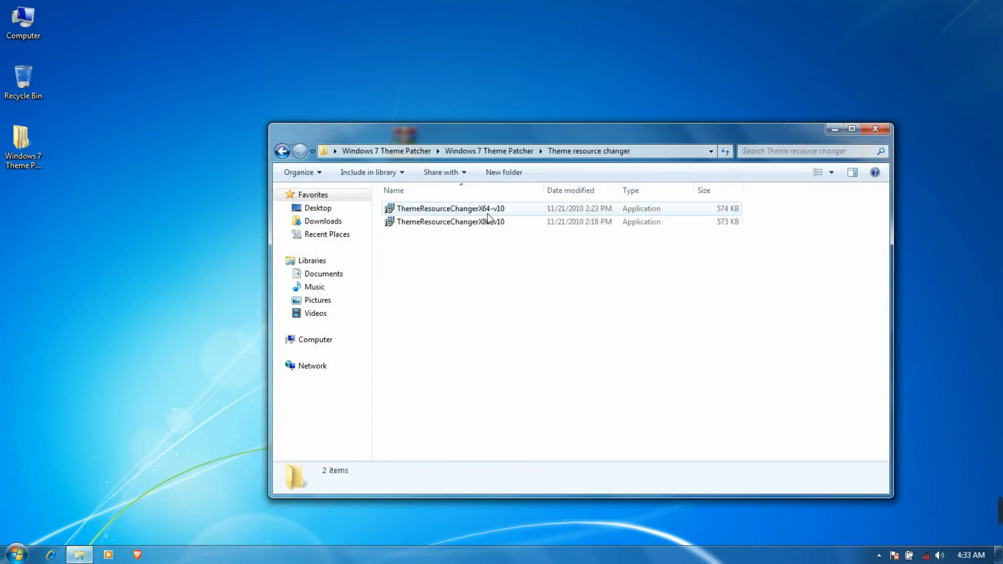
Install ThemeResourceChangerX64-v10 as administrator, accepting the license terms
{"action": "left_click", "coordinate": [472, 210]}
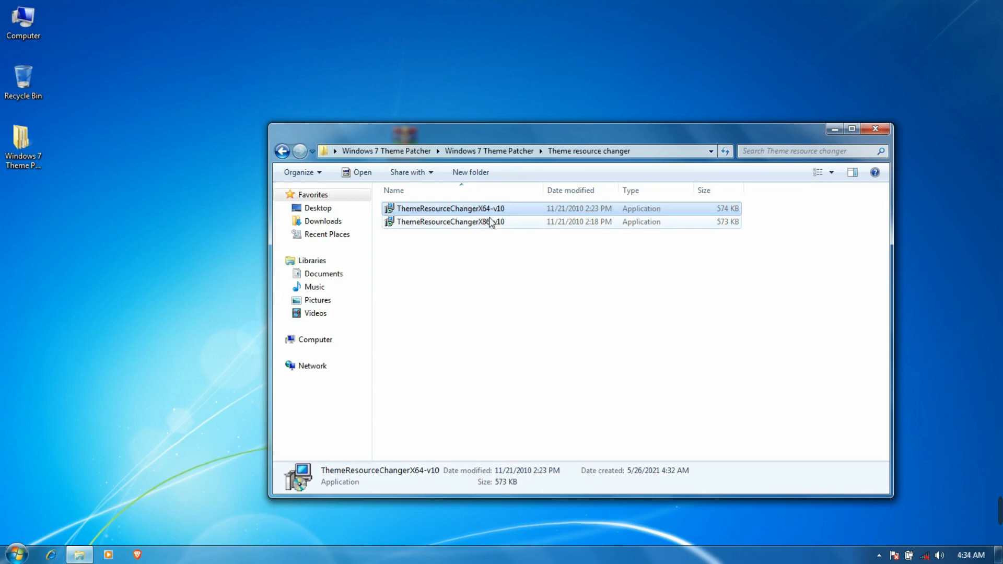
{"action": "right_click", "coordinate": [486, 211]}
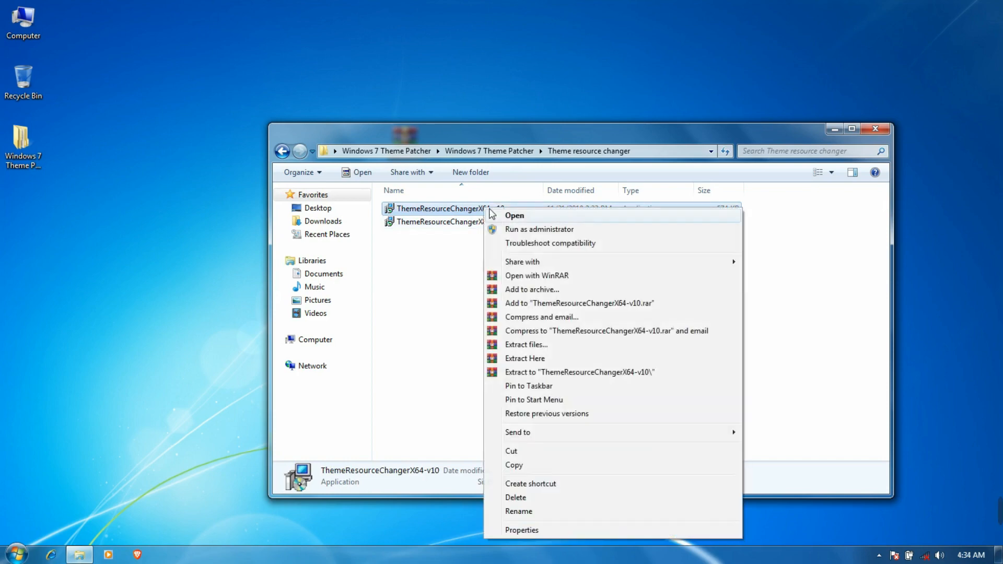
{"action": "left_click", "coordinate": [509, 231]}
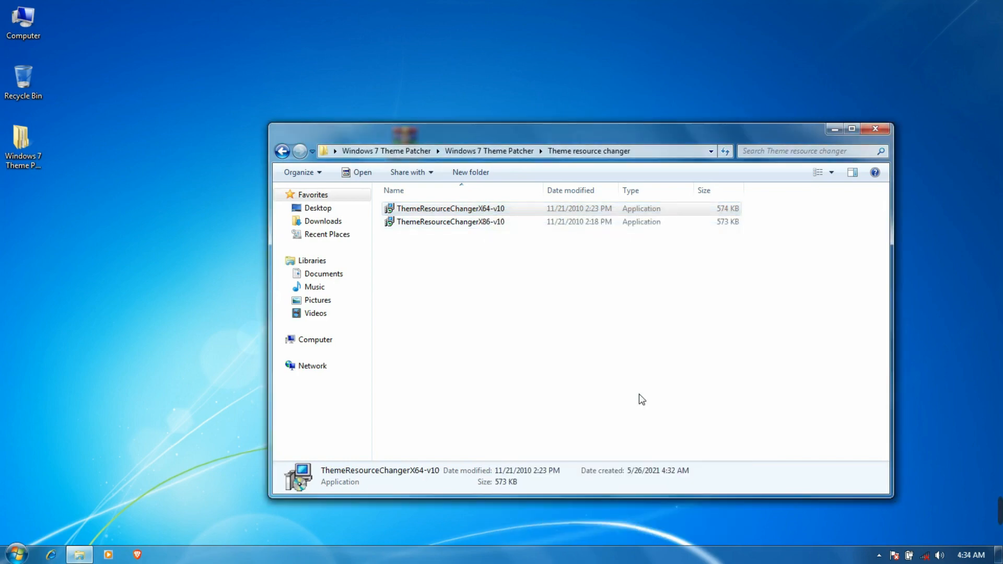
{"action": "left_click", "coordinate": [663, 407]}
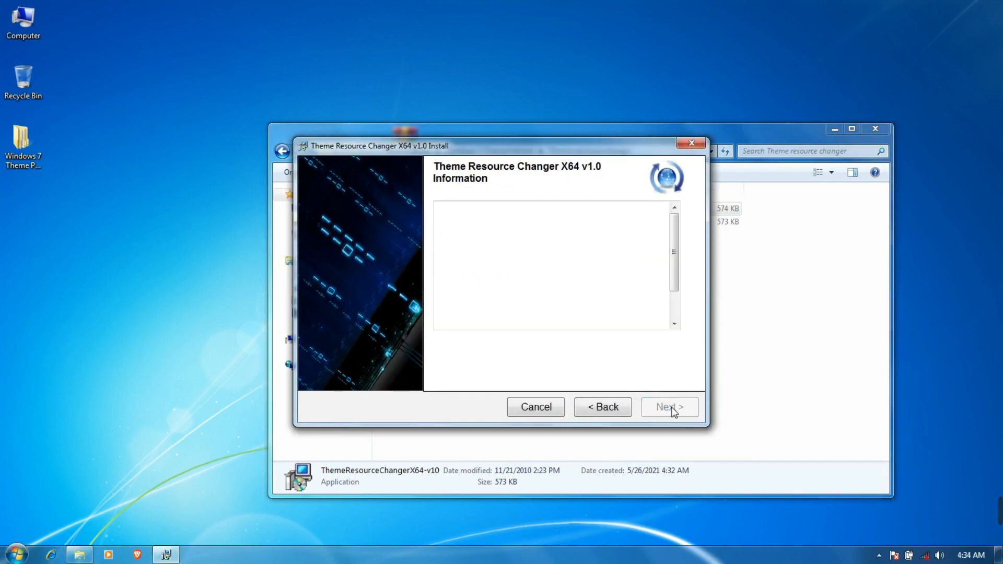
{"action": "left_click", "coordinate": [456, 353]}
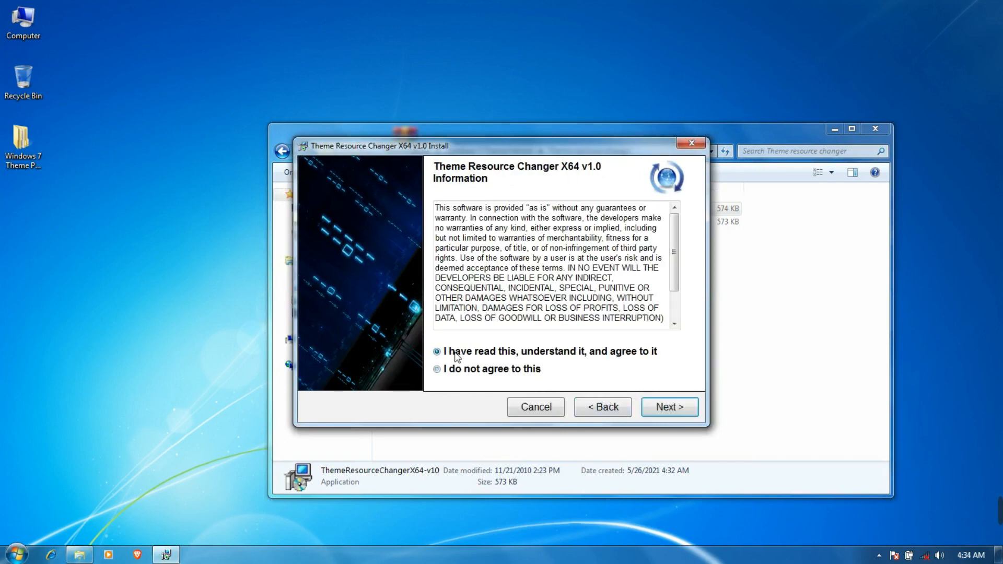
{"action": "left_click", "coordinate": [659, 408]}
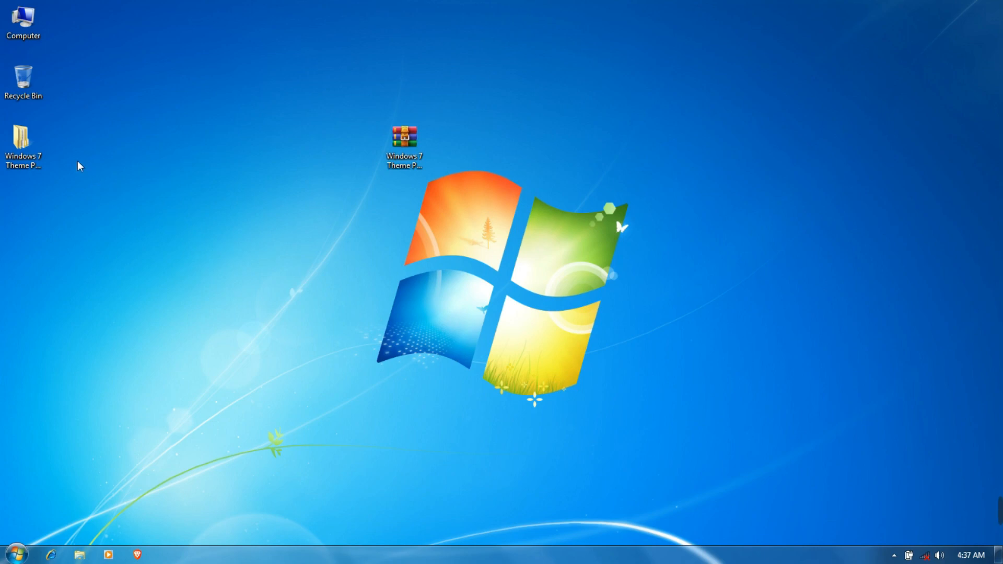
Run UniversalThemePatcher-x64 as administrator in English from the Universal Theme Patcher folder
{"action": "double_click", "coordinate": [33, 147]}
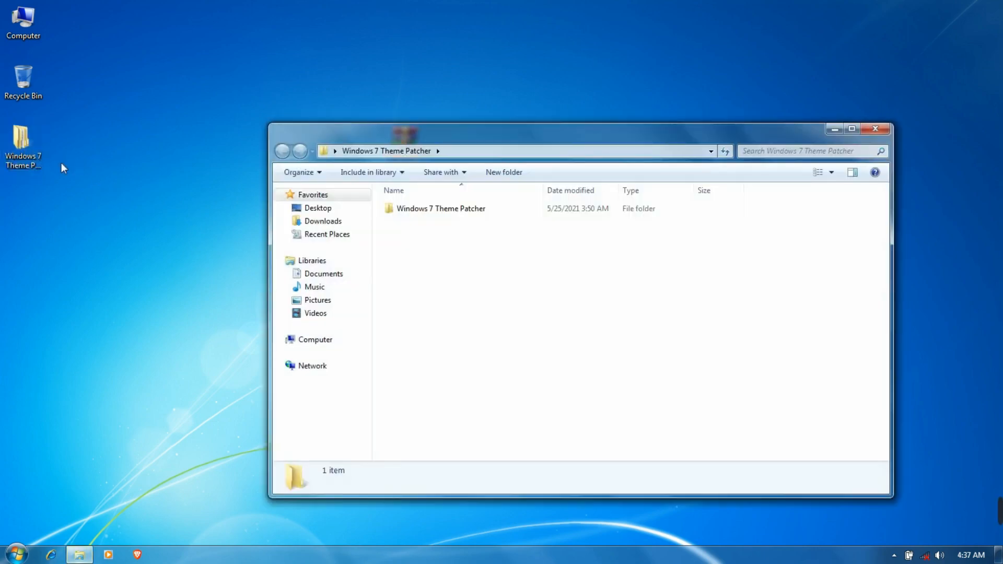
{"action": "left_click", "coordinate": [431, 209]}
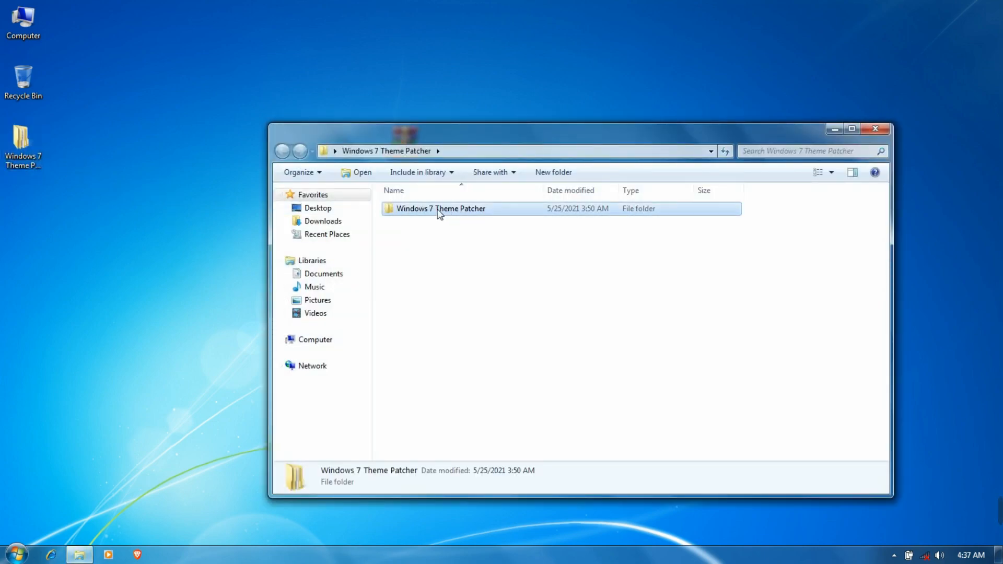
{"action": "double_click", "coordinate": [450, 211]}
{"action": "left_click", "coordinate": [454, 224]}
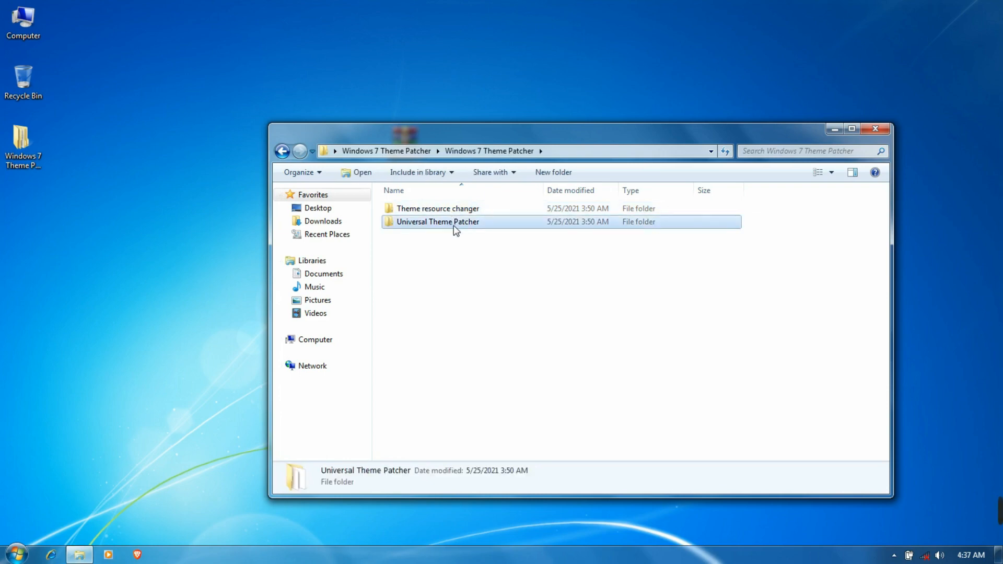
{"action": "double_click", "coordinate": [453, 224]}
{"action": "left_click", "coordinate": [456, 249]}
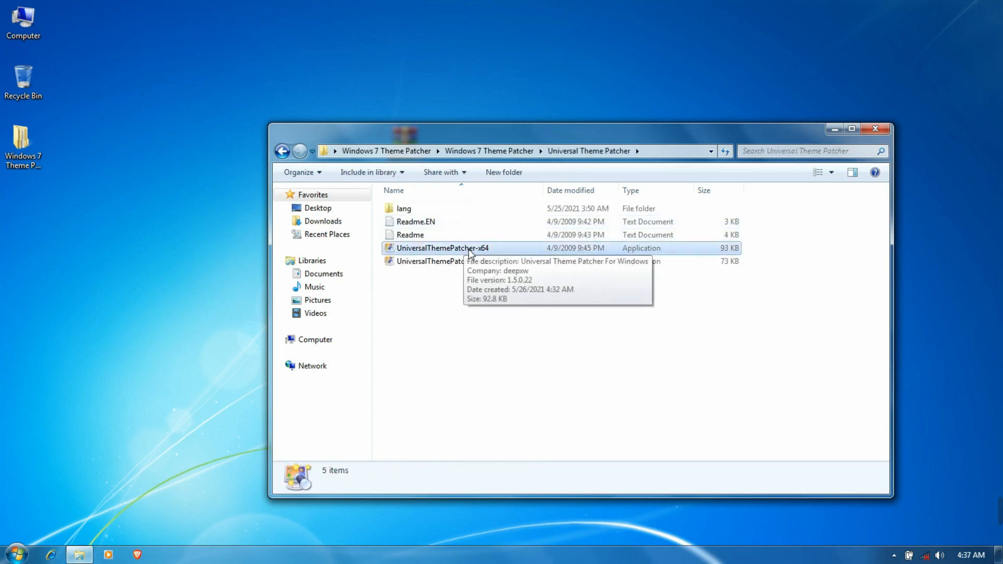
{"action": "right_click", "coordinate": [484, 250]}
{"action": "left_click", "coordinate": [497, 269]}
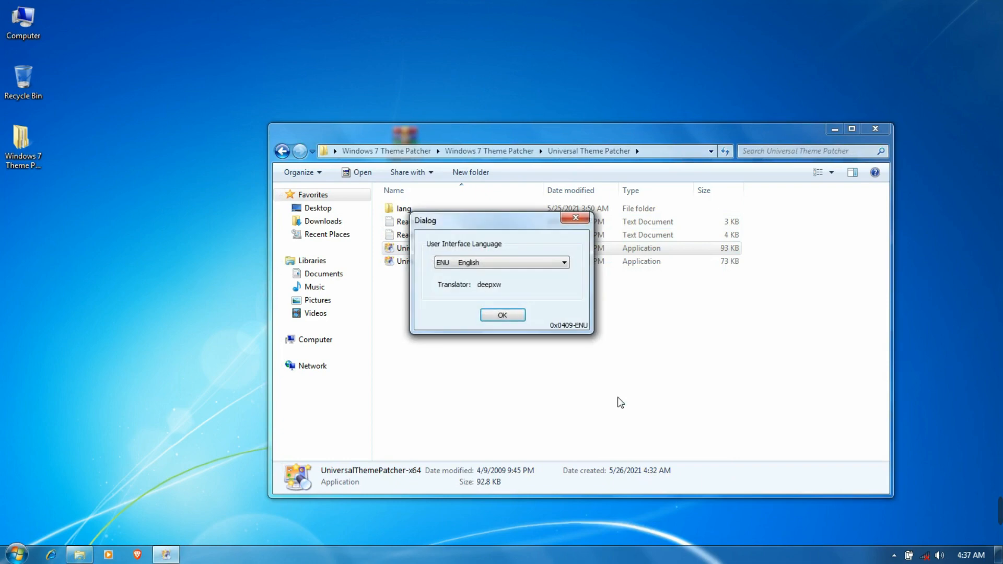
{"action": "left_click", "coordinate": [496, 316]}
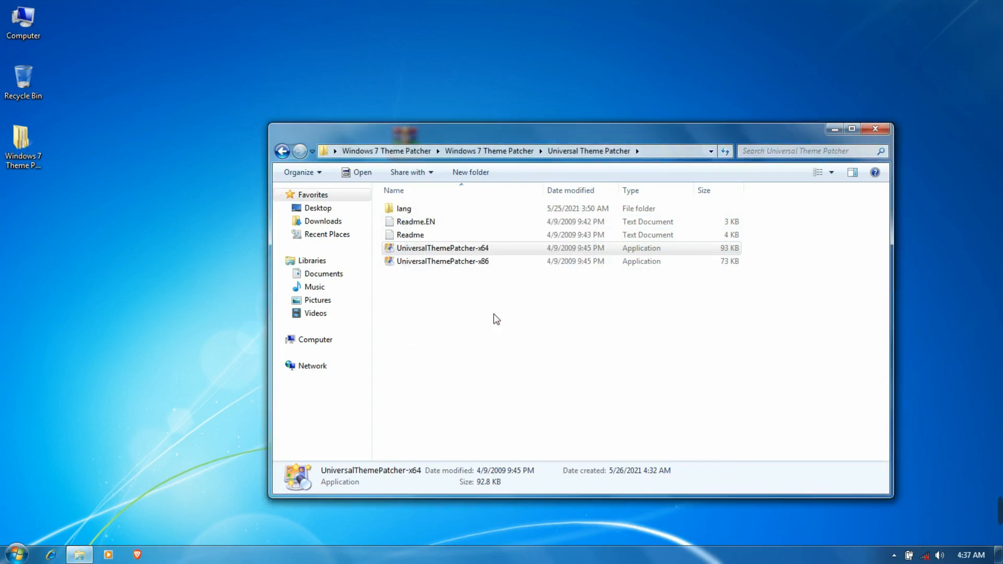
{"action": "left_click", "coordinate": [525, 336]}
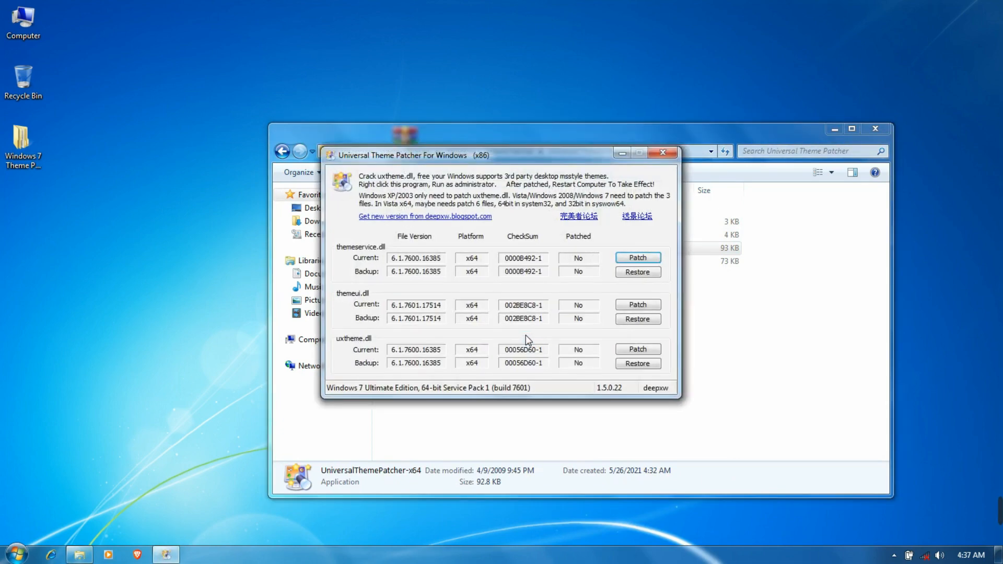
Patch themeservice.dll, themeui.dll and uxtheme.dll, acknowledging each success message
{"action": "left_click", "coordinate": [624, 258]}
{"action": "left_click", "coordinate": [587, 305]}
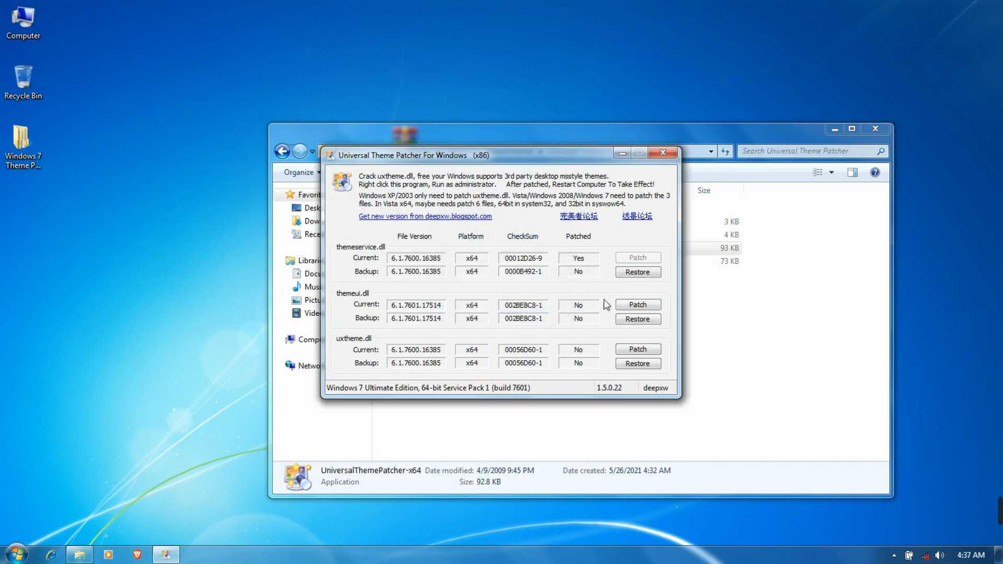
{"action": "left_click", "coordinate": [627, 305]}
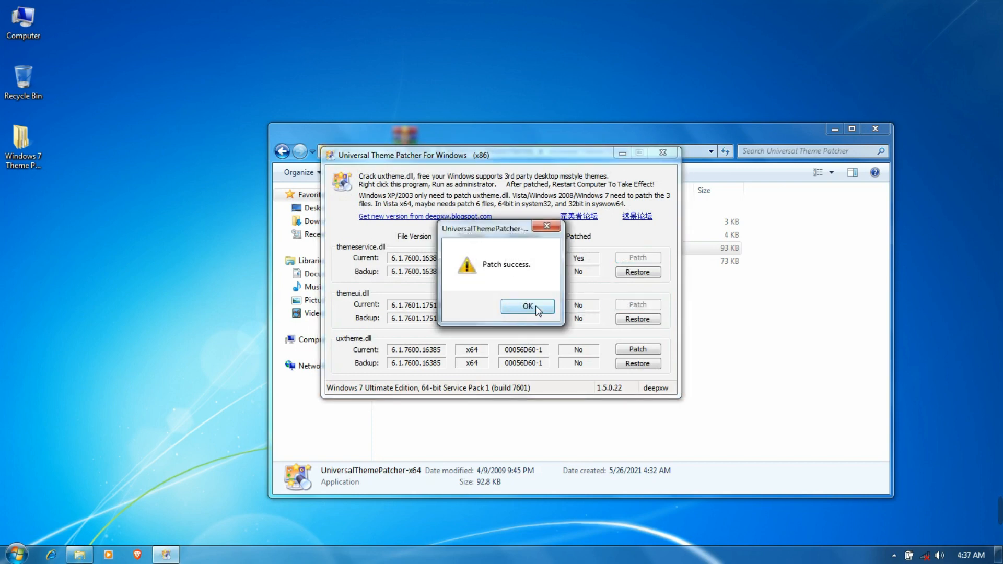
{"action": "left_click", "coordinate": [542, 310]}
{"action": "left_click", "coordinate": [630, 350]}
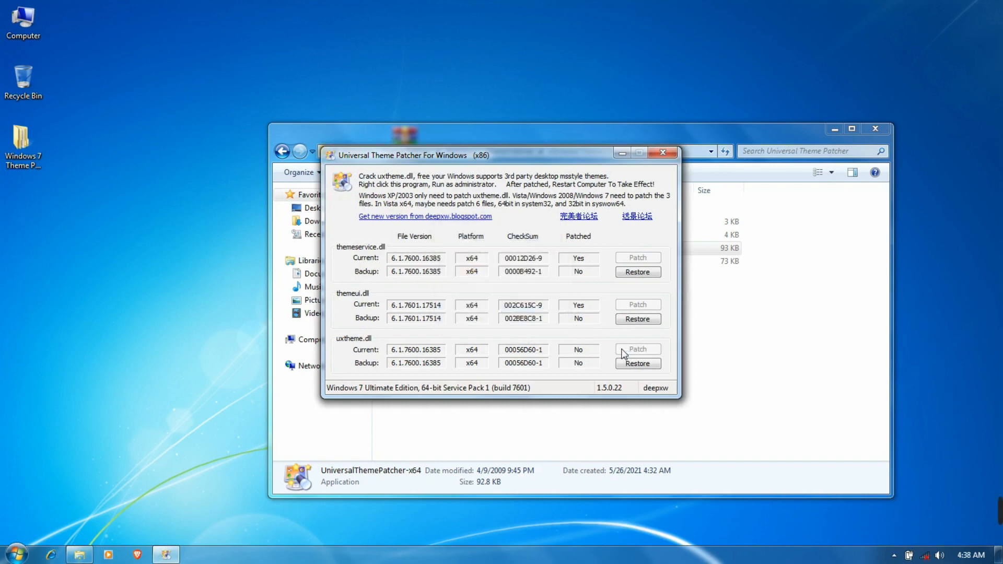
{"action": "left_click", "coordinate": [543, 311]}
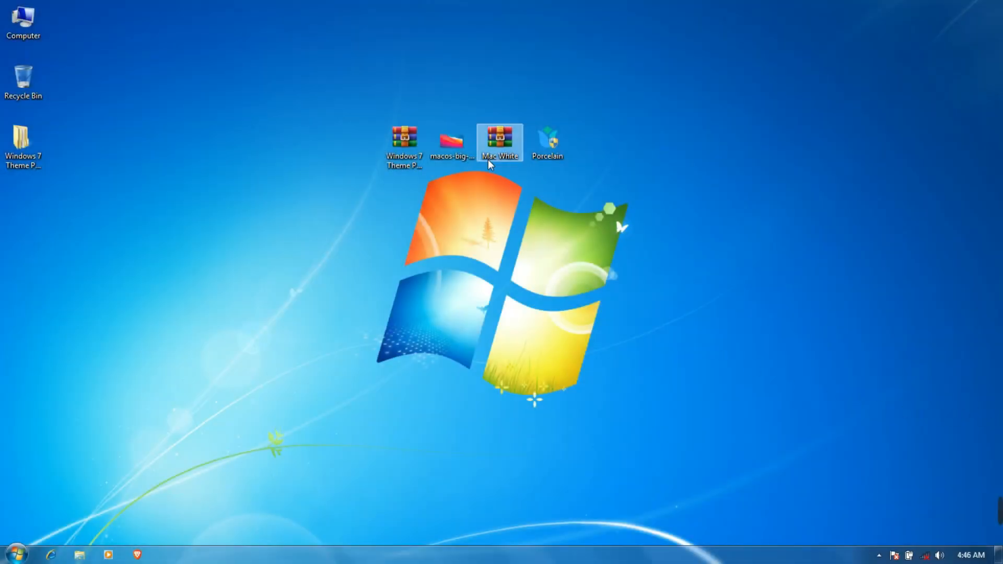
Set the macOS Big Sur image as desktop background and extract Mac White into a Mac White folder
{"action": "right_click", "coordinate": [463, 145]}
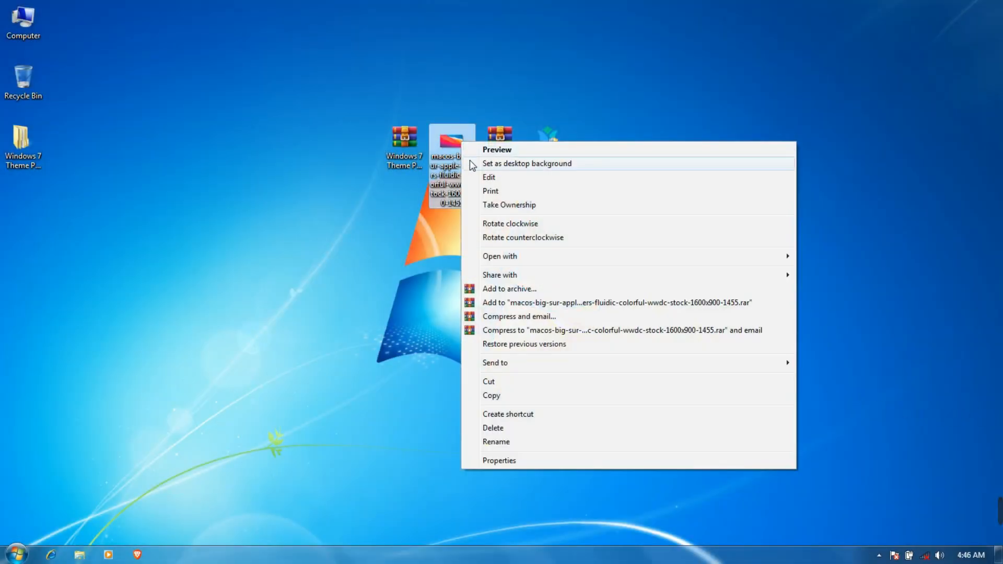
{"action": "left_click", "coordinate": [470, 163]}
{"action": "right_click", "coordinate": [494, 144]}
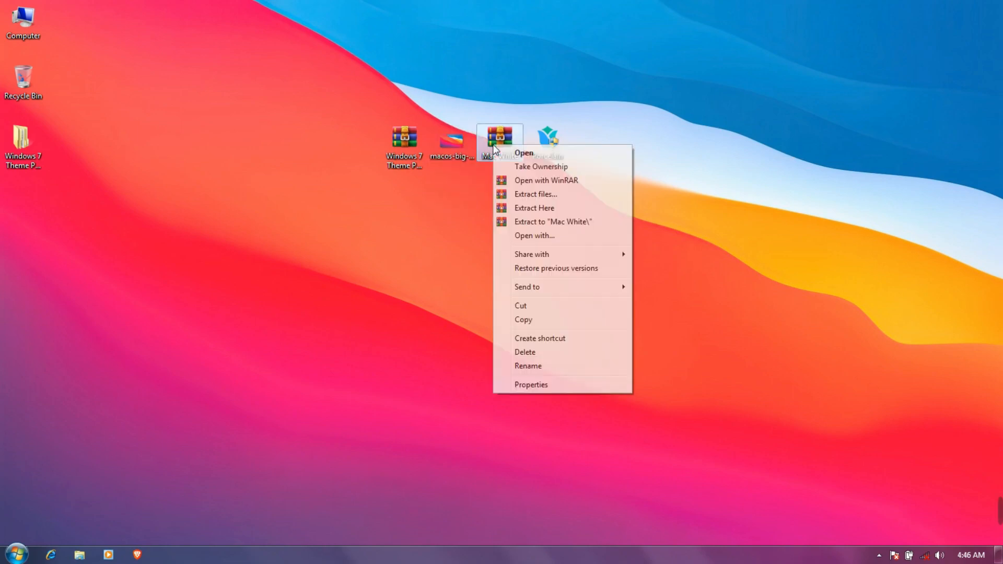
{"action": "left_click", "coordinate": [517, 196]}
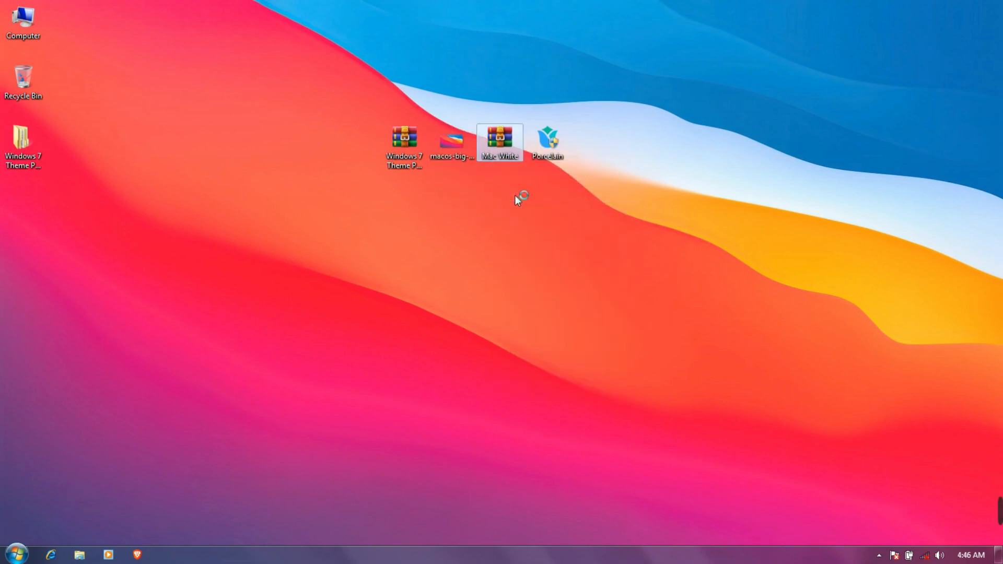
{"action": "left_click", "coordinate": [541, 417]}
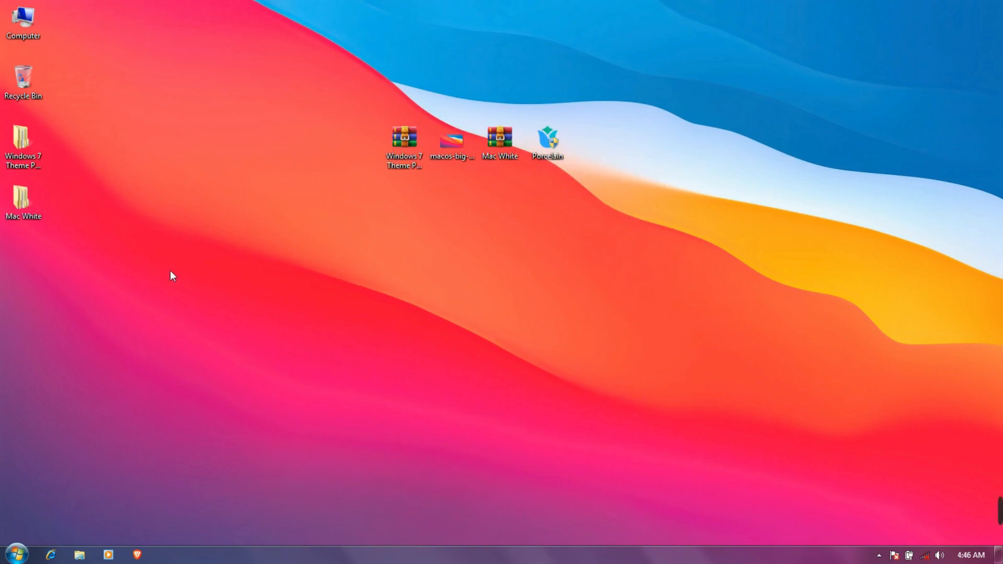
Cut all four items from Mac White > Mac White Theme for win 7 > Theme, then show Computer
{"action": "double_click", "coordinate": [21, 198]}
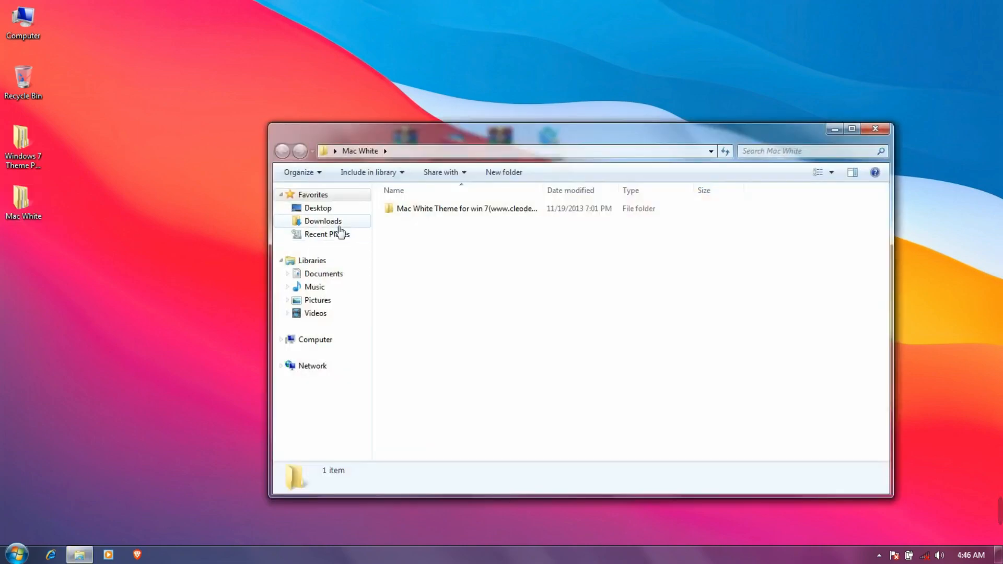
{"action": "double_click", "coordinate": [398, 209]}
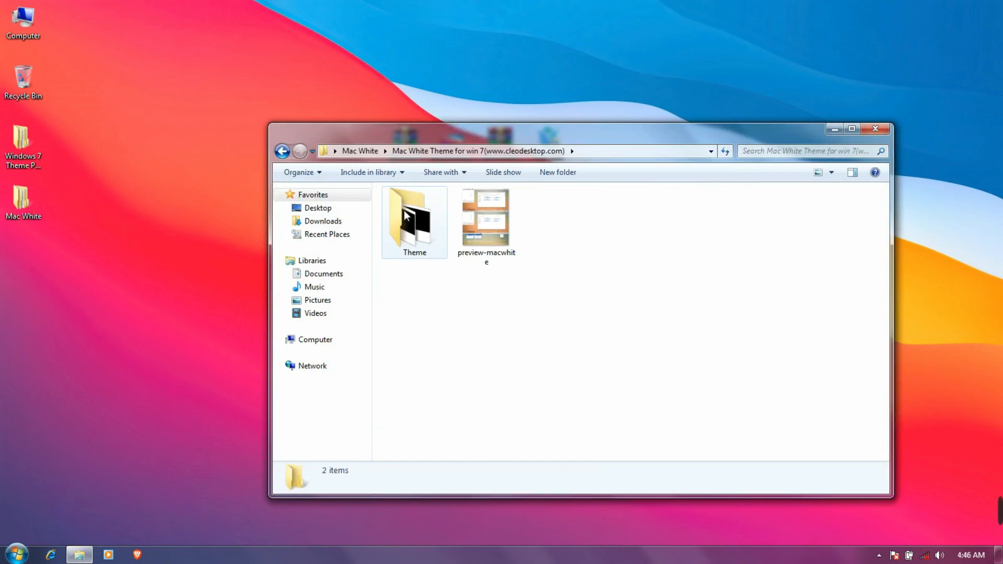
{"action": "left_click", "coordinate": [410, 210]}
{"action": "double_click", "coordinate": [414, 223]}
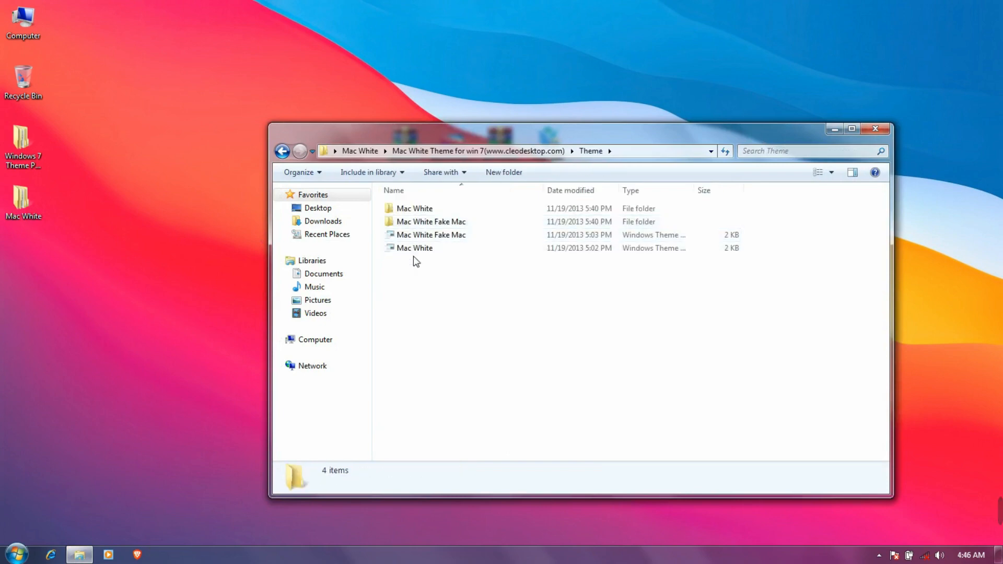
{"action": "left_click_drag", "start_coordinate": [416, 269], "coordinate": [417, 209]}
{"action": "right_click", "coordinate": [417, 209]}
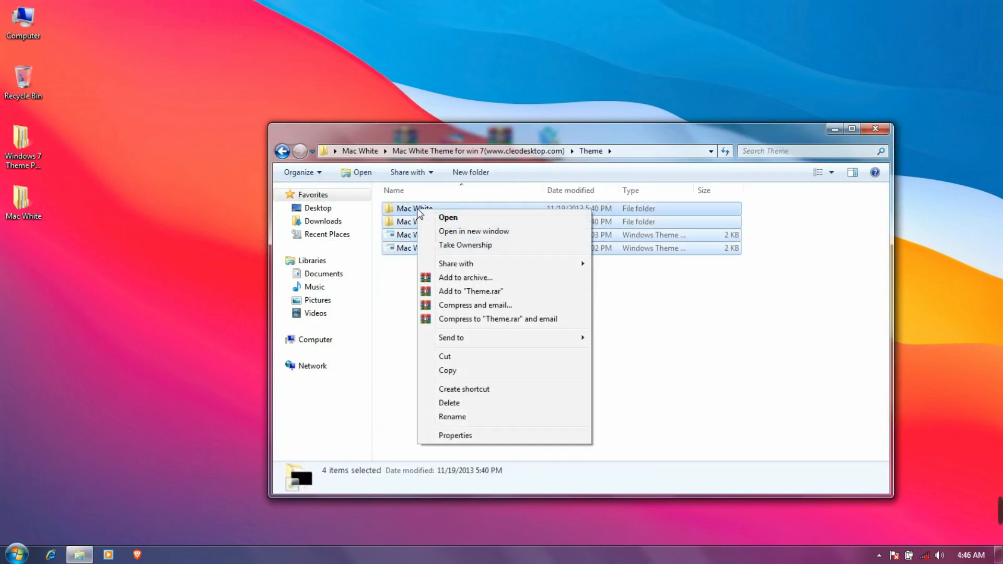
{"action": "left_click", "coordinate": [455, 358]}
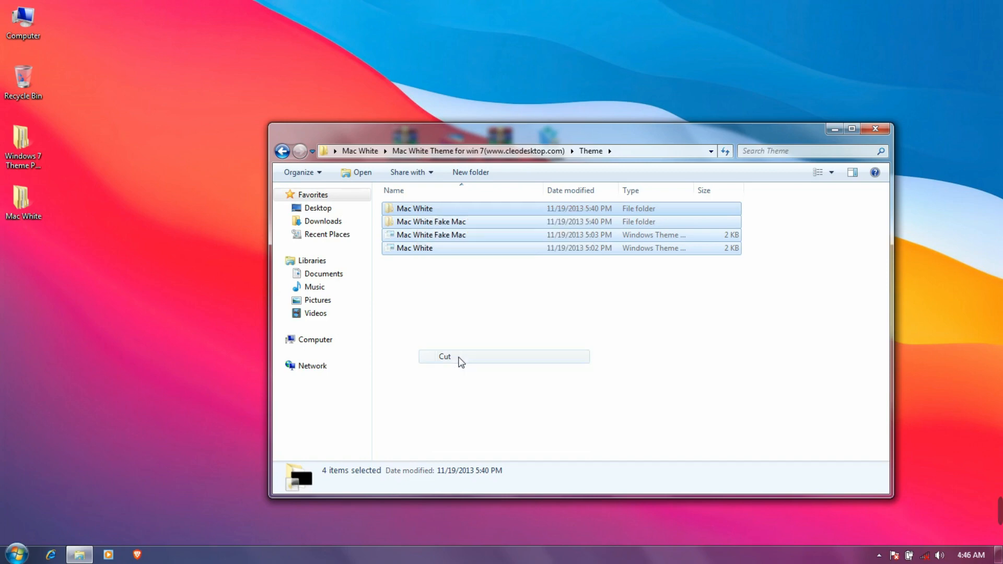
{"action": "left_click", "coordinate": [315, 340]}
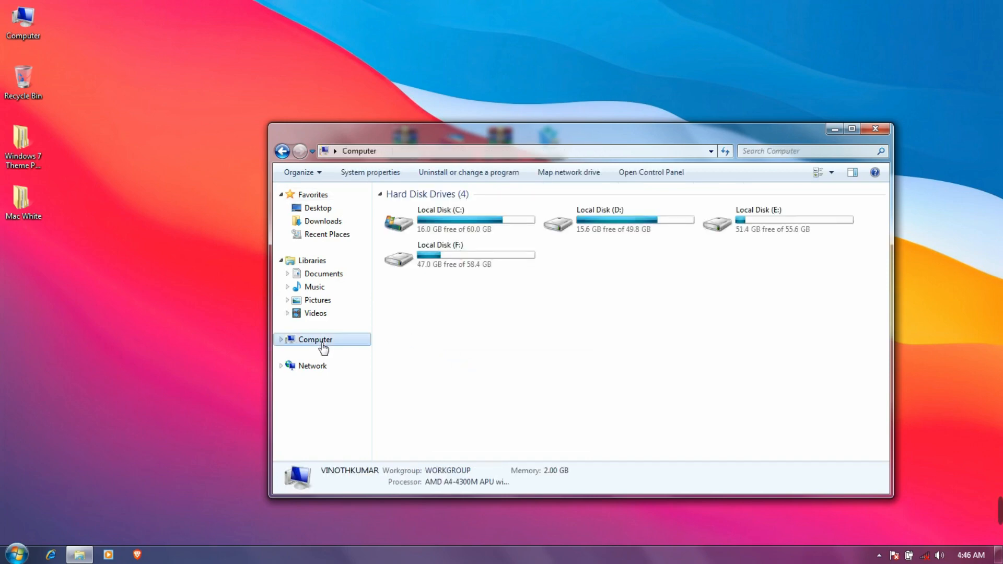
Navigate to C:\Windows\Resources\Themes in Explorer
{"action": "left_click", "coordinate": [472, 232]}
{"action": "double_click", "coordinate": [473, 231]}
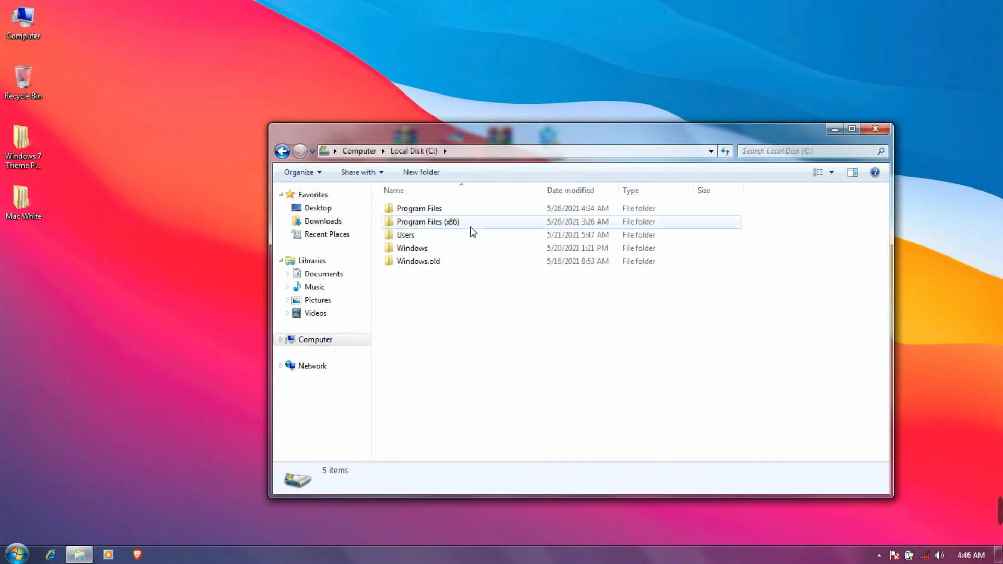
{"action": "left_click", "coordinate": [392, 252]}
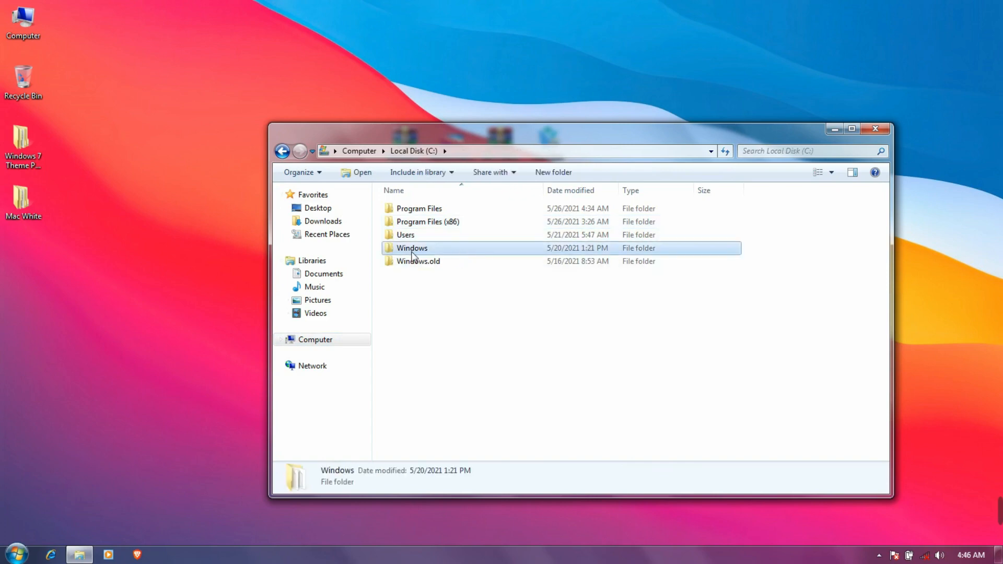
{"action": "double_click", "coordinate": [412, 251]}
{"action": "scroll", "coordinate": [416, 258], "scroll_direction": "down", "scroll_amount": 16}
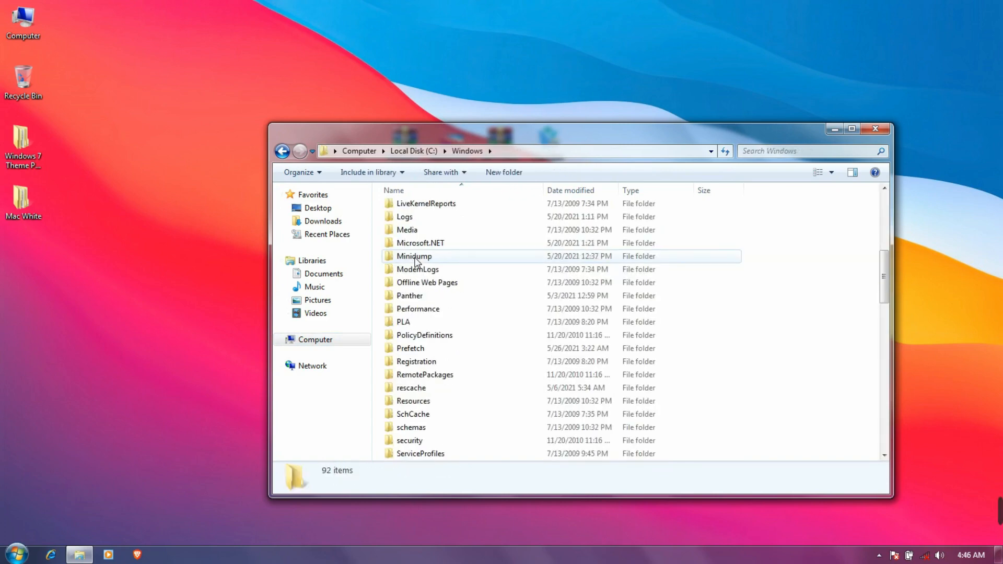
{"action": "scroll", "coordinate": [416, 262], "scroll_direction": "up", "scroll_amount": 6}
{"action": "scroll", "coordinate": [416, 264], "scroll_direction": "down", "scroll_amount": 1}
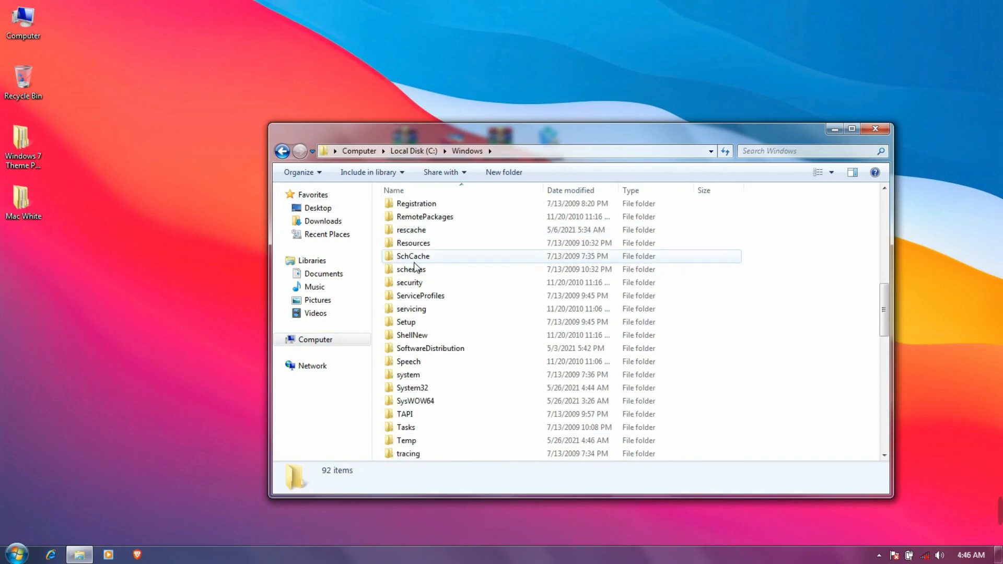
{"action": "left_click", "coordinate": [413, 245]}
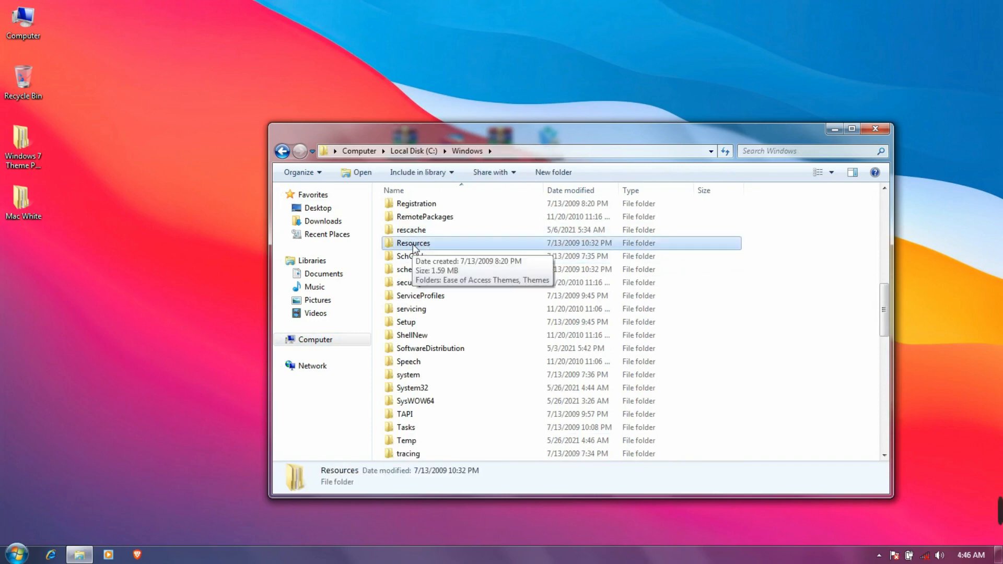
{"action": "double_click", "coordinate": [413, 244]}
{"action": "left_click", "coordinate": [416, 231]}
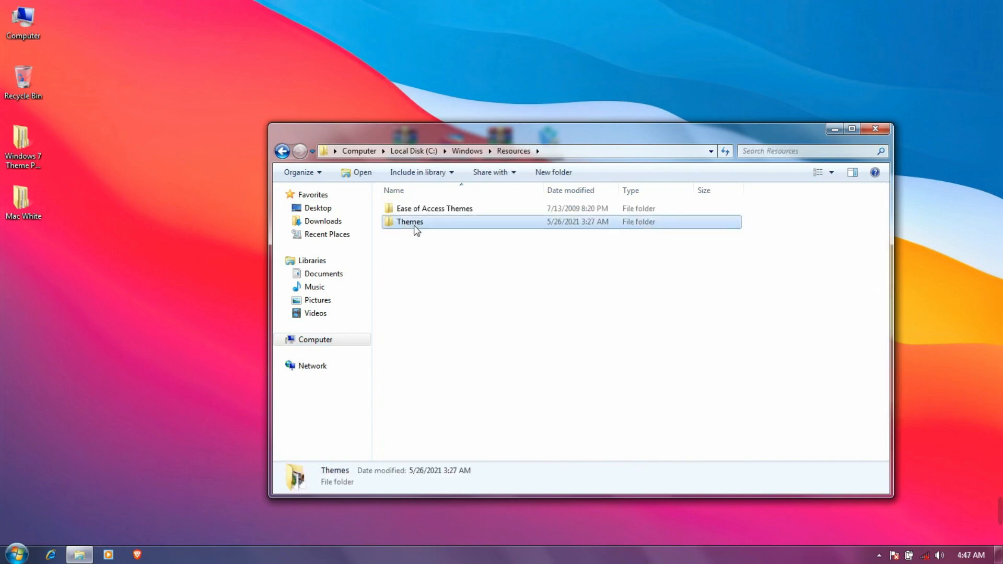
{"action": "double_click", "coordinate": [428, 225]}
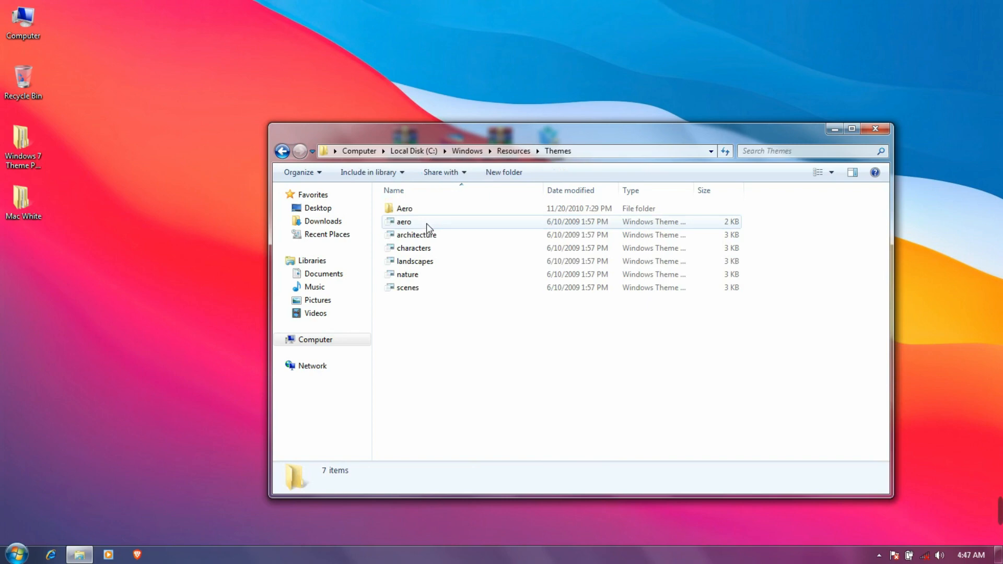
Paste the four Mac White items into Themes with administrator permission and close Explorer
{"action": "right_click", "coordinate": [428, 303]}
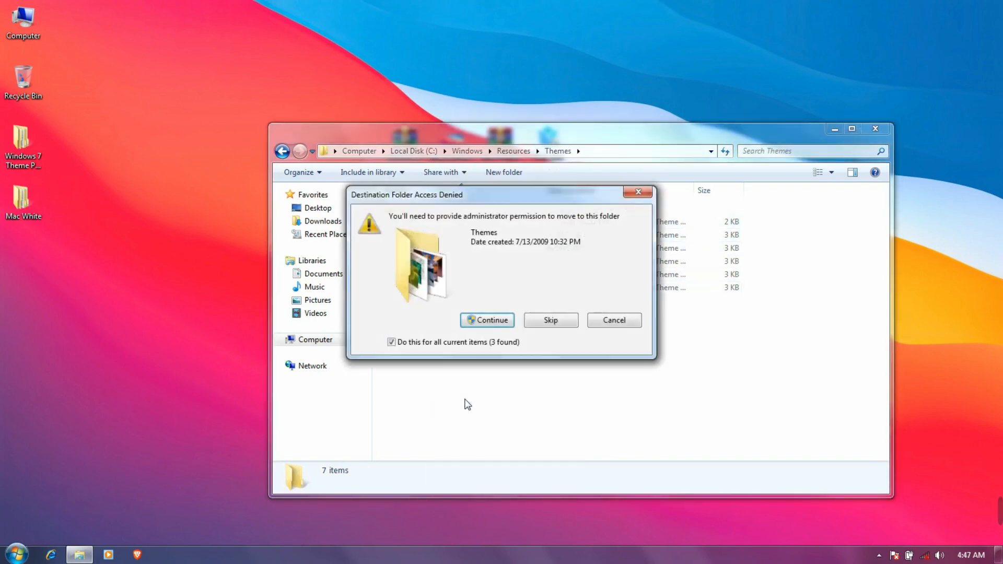
{"action": "left_click", "coordinate": [487, 316]}
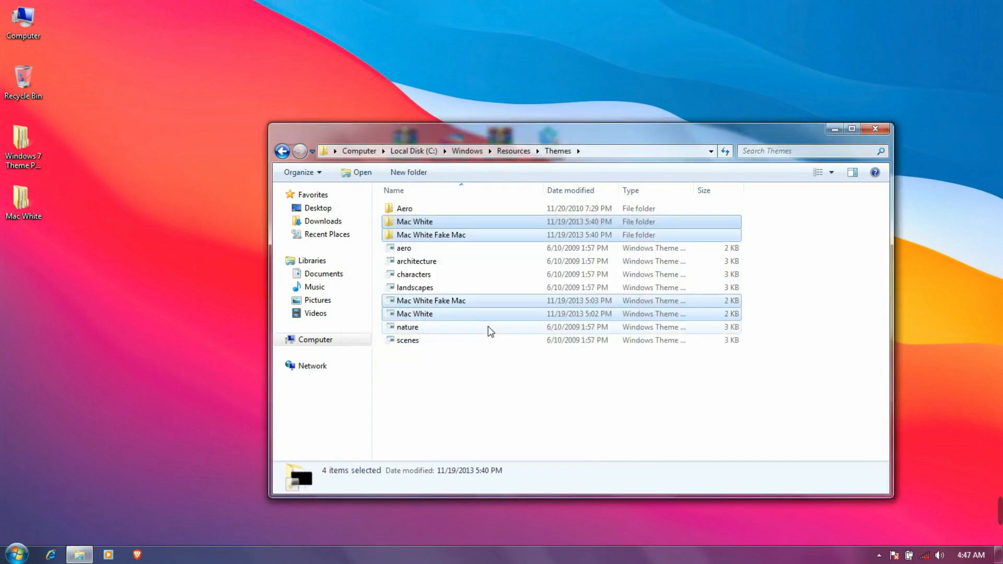
{"action": "left_click", "coordinate": [868, 132]}
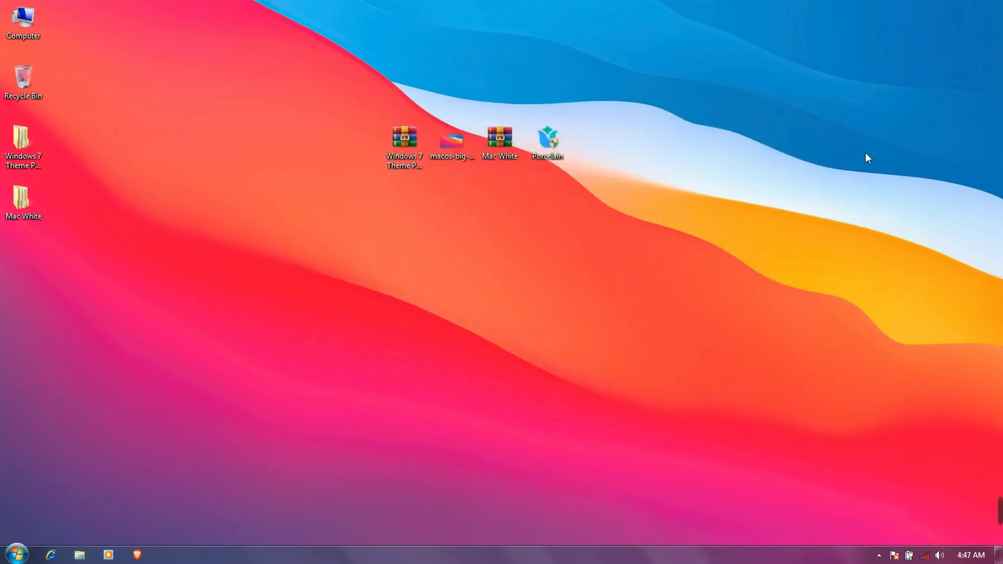
Apply the Mac White theme from Installed Themes in Personalization
{"action": "right_click", "coordinate": [752, 217]}
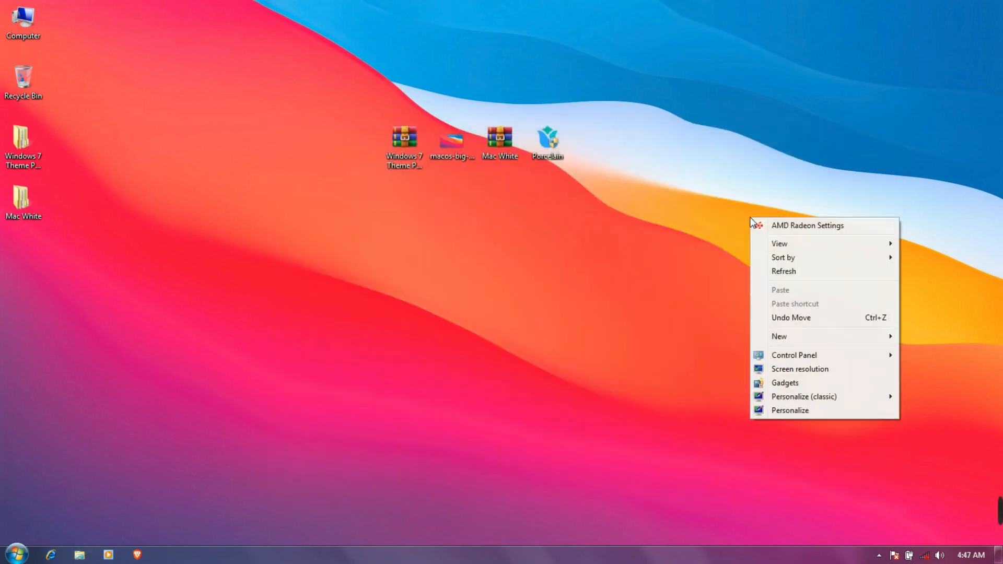
{"action": "left_click", "coordinate": [784, 411]}
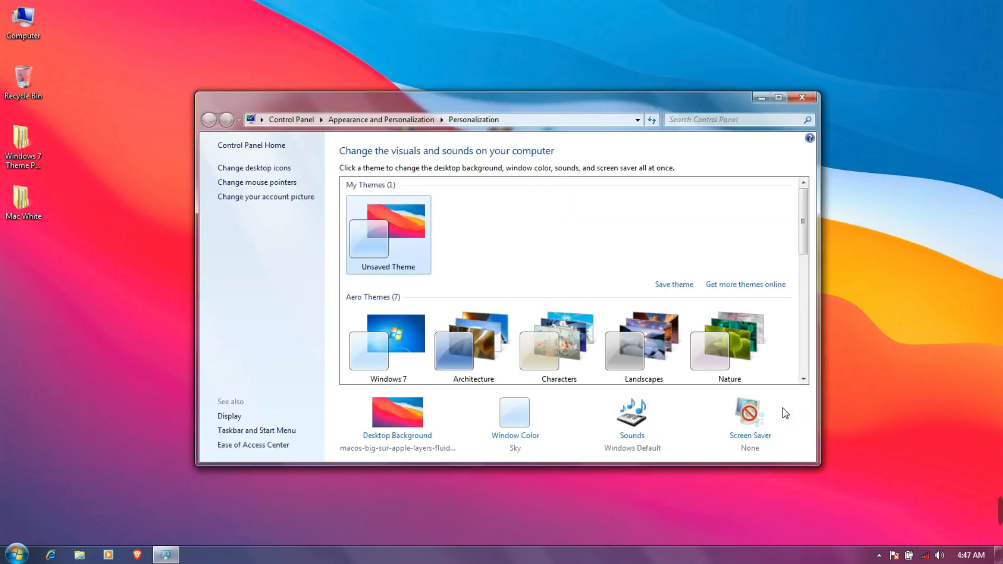
{"action": "scroll", "coordinate": [611, 320], "scroll_direction": "down", "scroll_amount": 5}
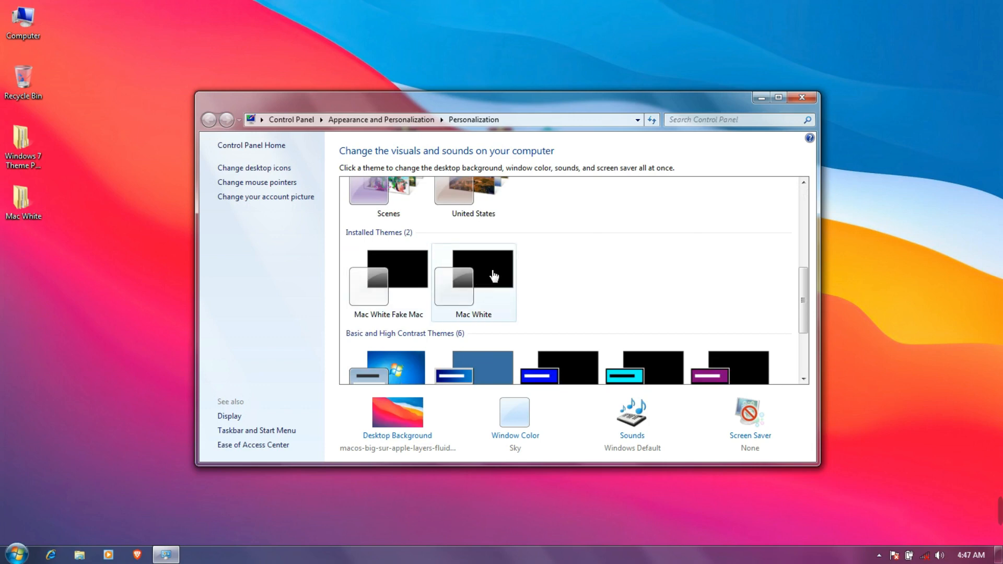
{"action": "left_click", "coordinate": [478, 280]}
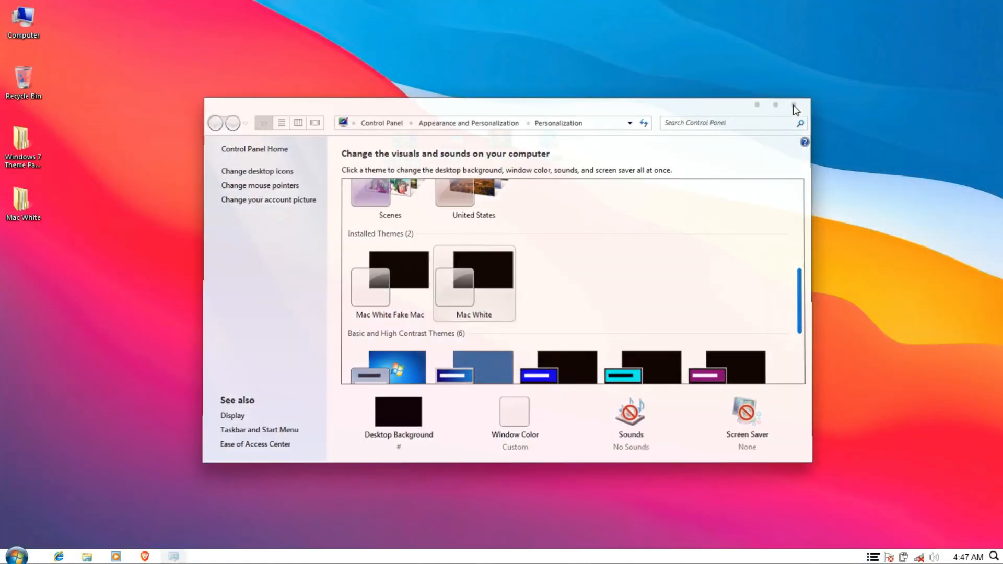
{"action": "left_click", "coordinate": [799, 101]}
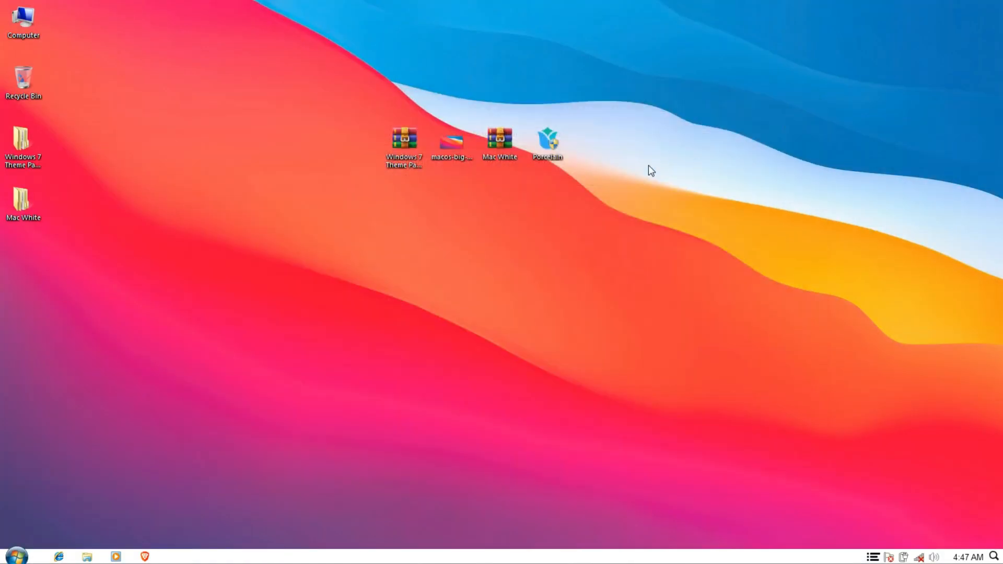
Preview the Mac White look in the Computer window, then launch the Porcelain icon pack installer
{"action": "double_click", "coordinate": [19, 21]}
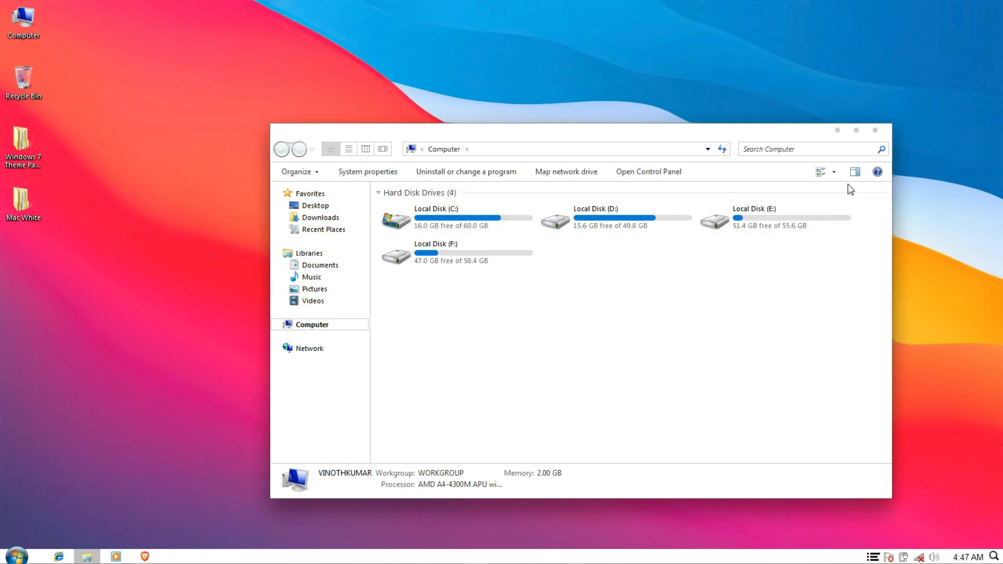
{"action": "left_click", "coordinate": [875, 132]}
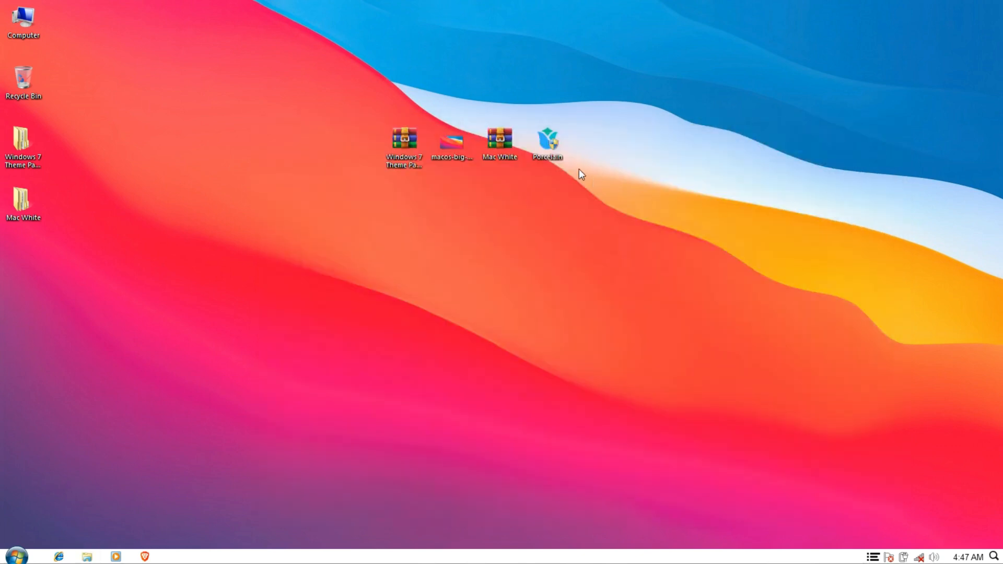
{"action": "double_click", "coordinate": [557, 146]}
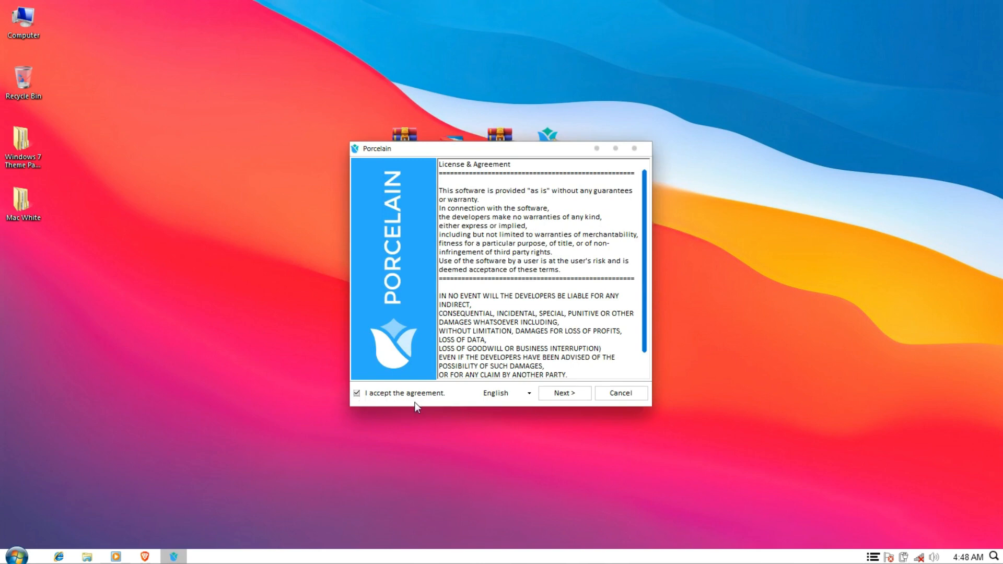
Install Porcelain patching all files, create a restore point first, and finish with Reboot Now
{"action": "left_click", "coordinate": [549, 400]}
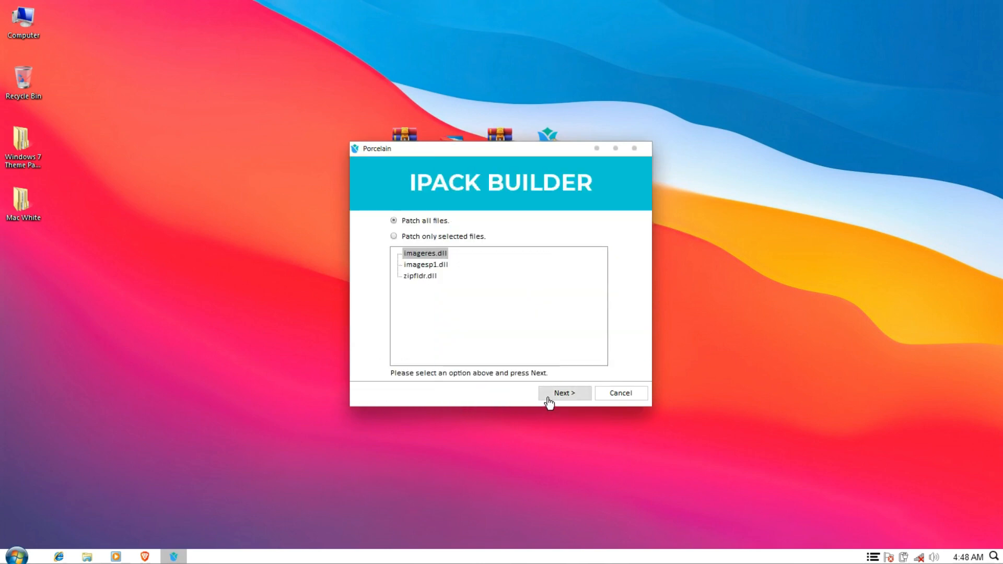
{"action": "left_click", "coordinate": [549, 400]}
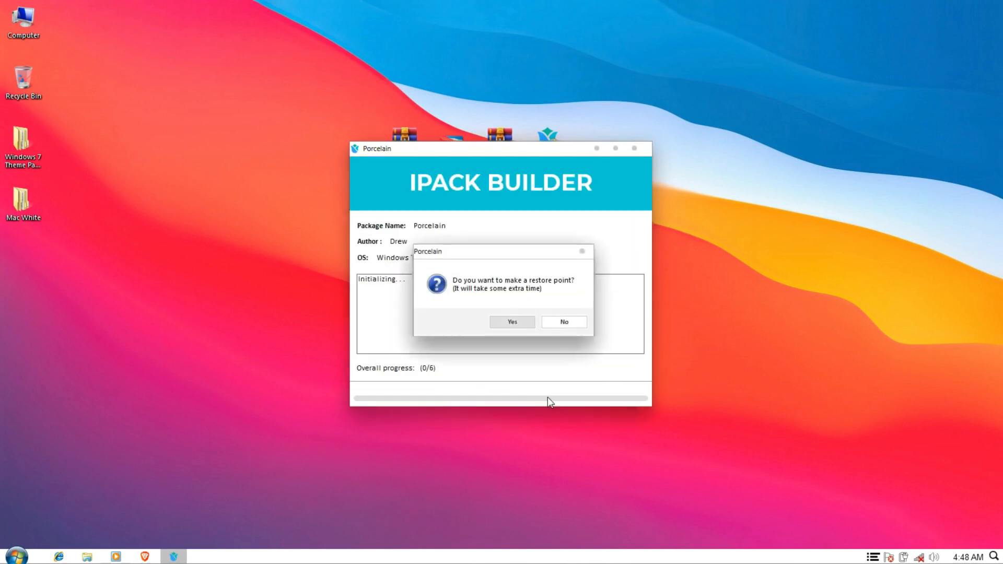
{"action": "left_click", "coordinate": [512, 321]}
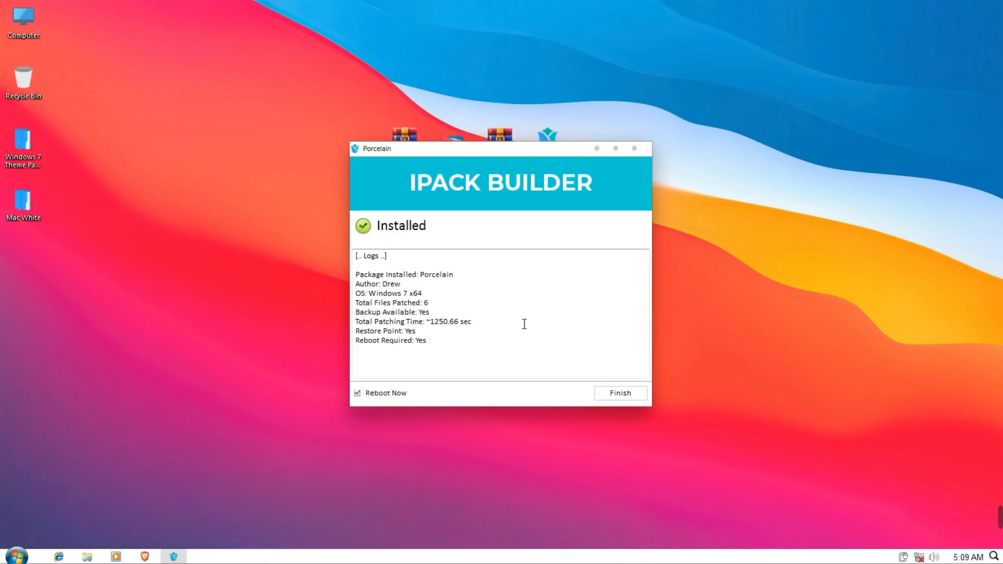
{"action": "left_click", "coordinate": [616, 398]}
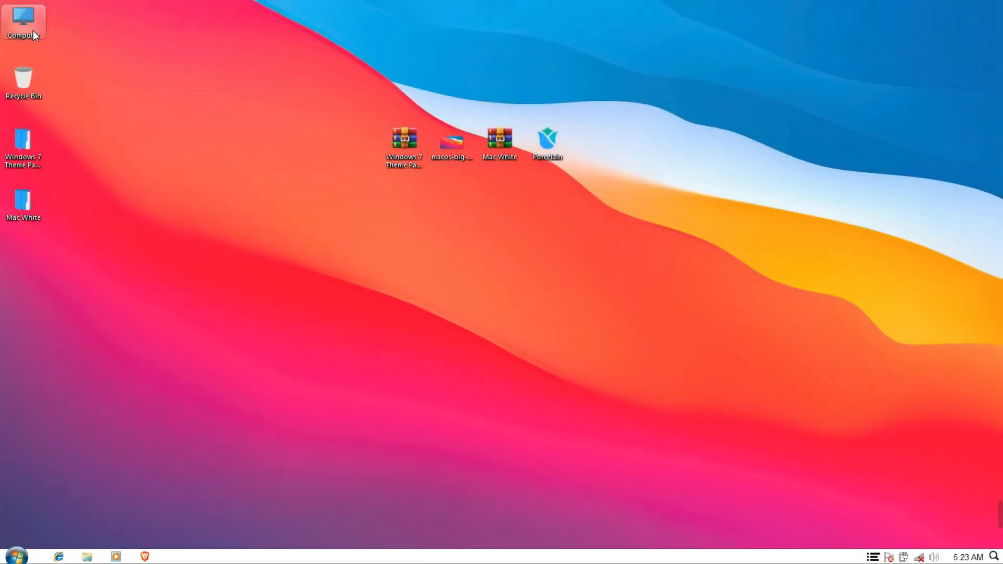
{"action": "double_click", "coordinate": [32, 32]}
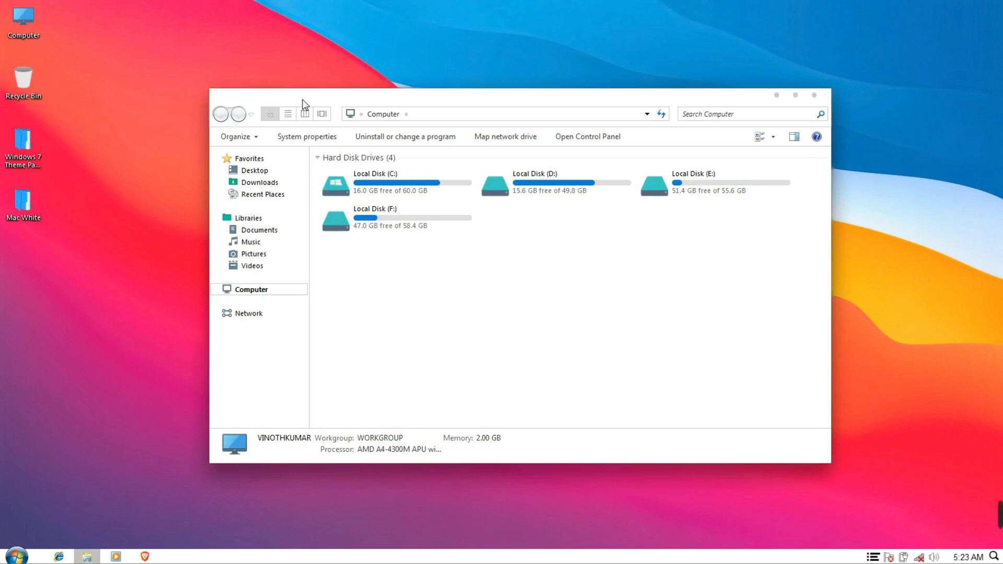
{"action": "mouse_move", "coordinate": [305, 103]}
{"action": "left_mouse_down"}
{"action": "mouse_move", "coordinate": [309, 124]}
{"action": "mouse_move", "coordinate": [289, 103]}
{"action": "left_mouse_up"}
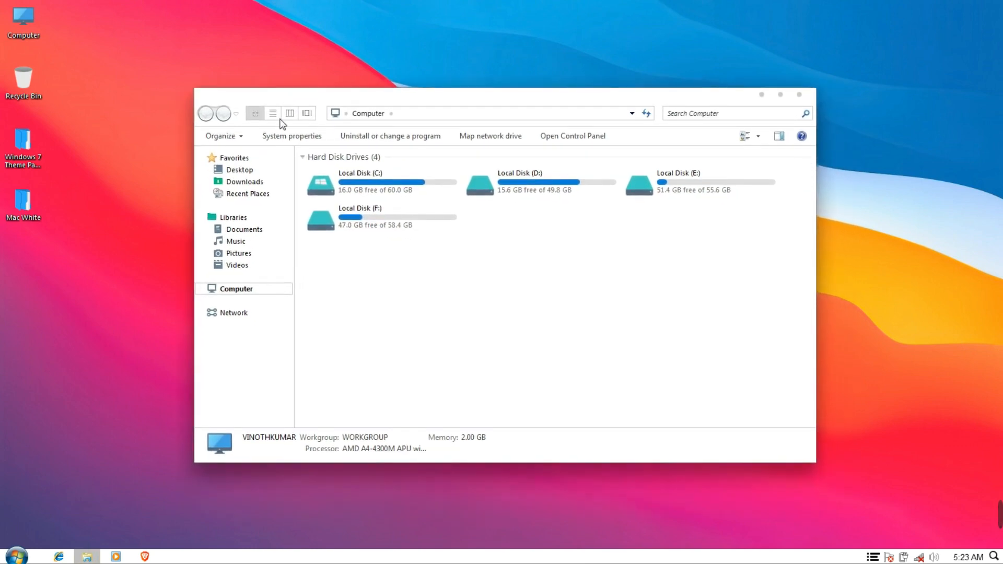
{"action": "double_click", "coordinate": [272, 158]}
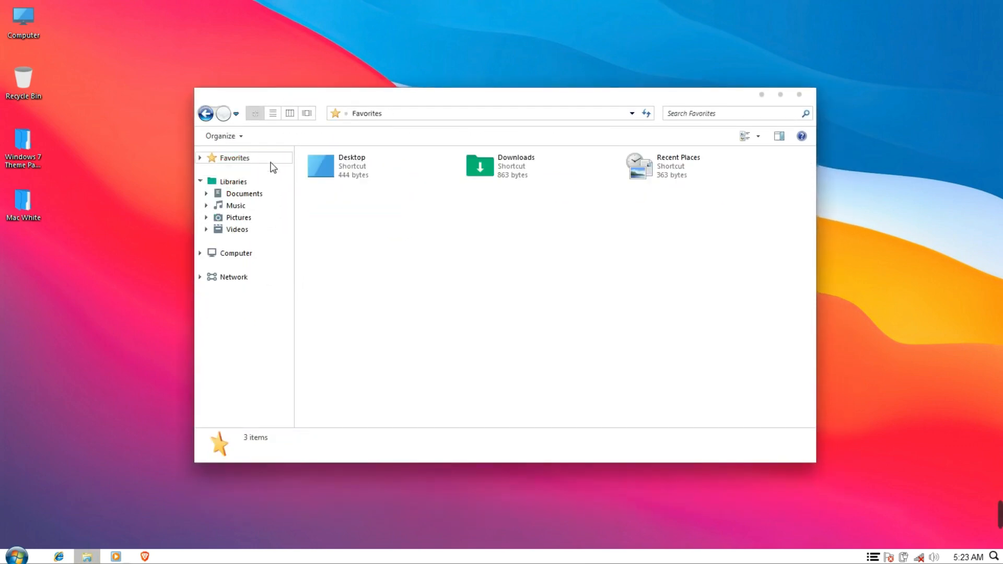
{"action": "left_click", "coordinate": [267, 182]}
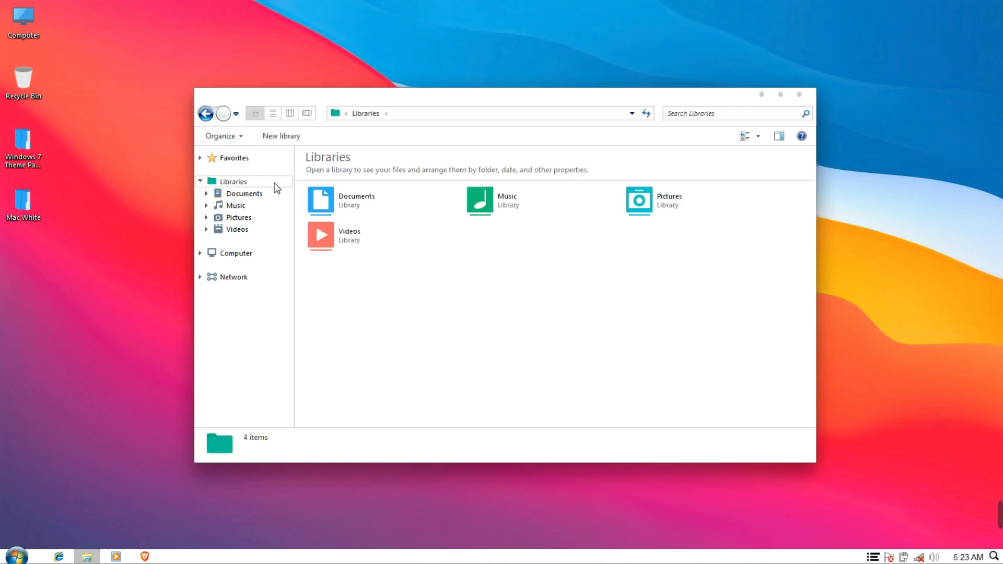
{"action": "left_click", "coordinate": [269, 251]}
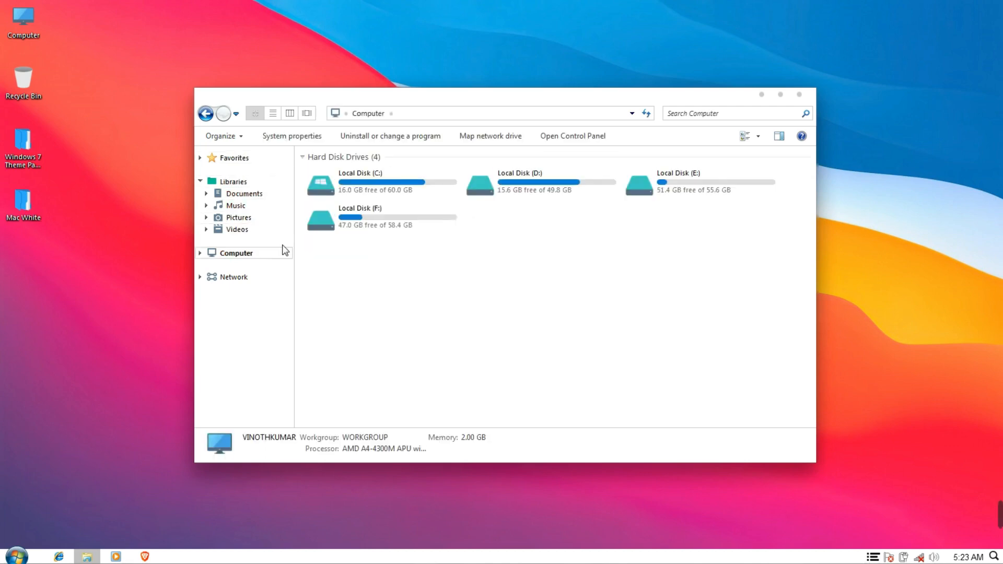
{"action": "double_click", "coordinate": [352, 182]}
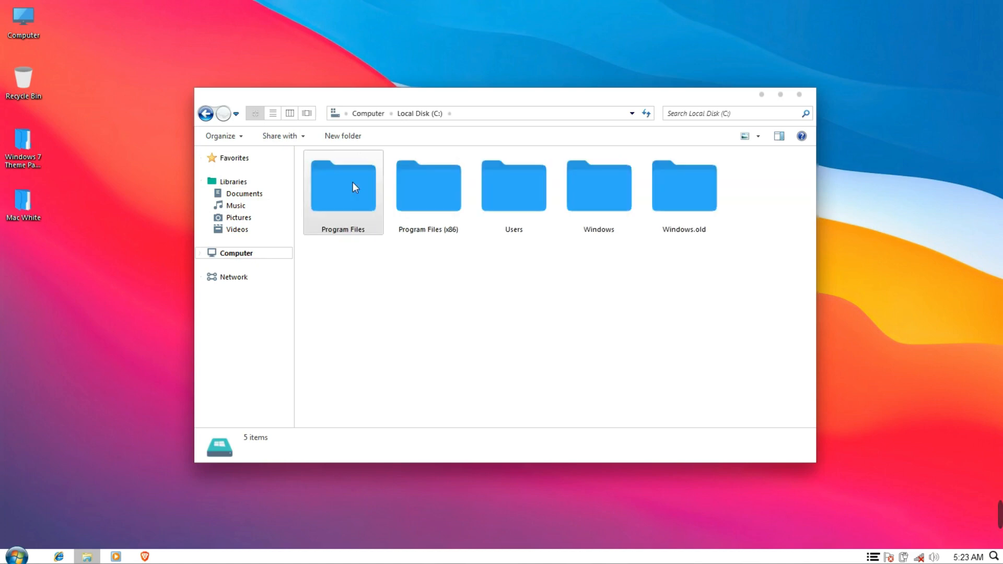
{"action": "scroll", "coordinate": [352, 182], "scroll_direction": "up", "scroll_amount": 1}
{"action": "scroll", "coordinate": [352, 181], "scroll_direction": "down", "scroll_amount": 2}
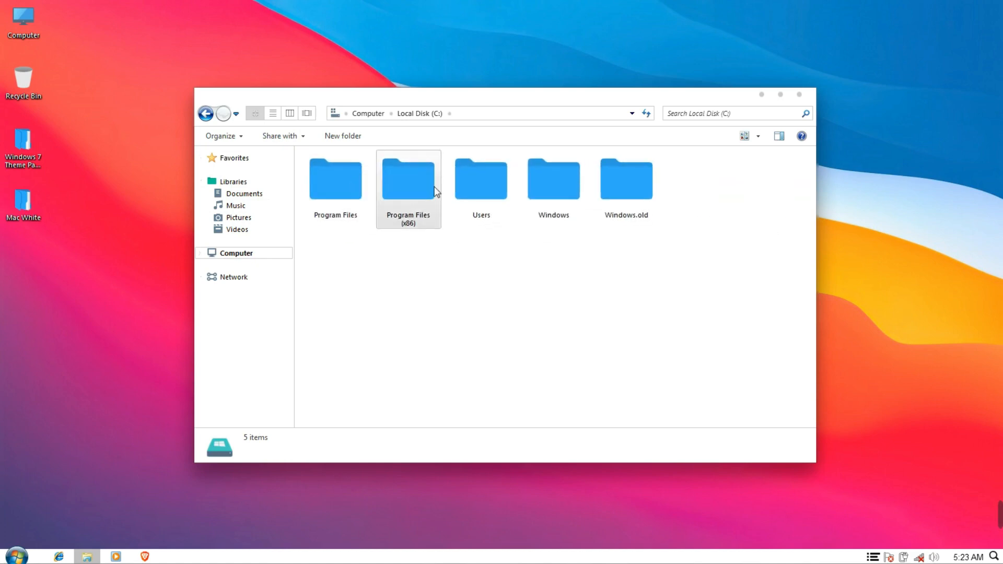
{"action": "left_click", "coordinate": [800, 96]}
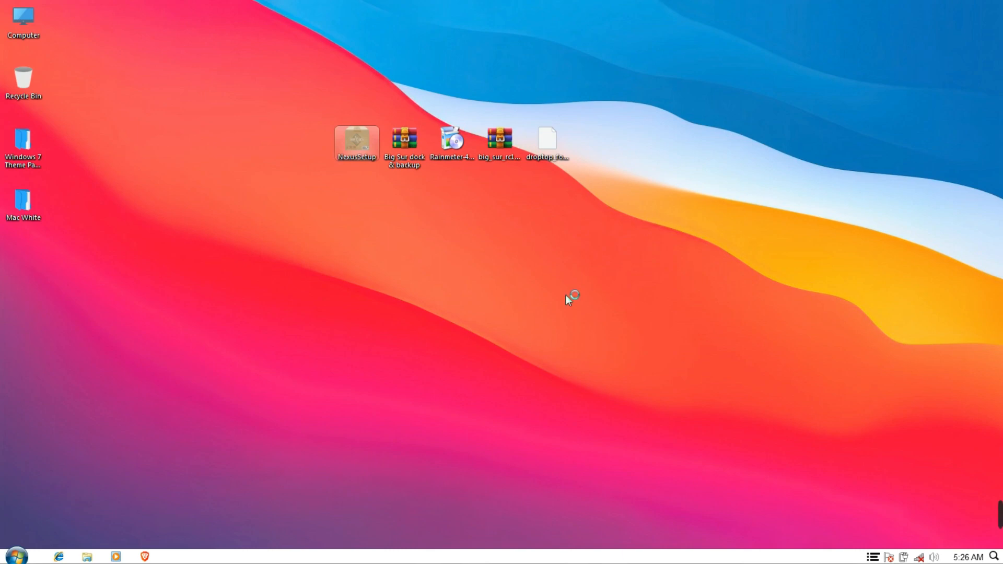
Install Nexus 20.10 with the default location and Start Menu folder, then launch it
{"action": "left_click", "coordinate": [532, 309]}
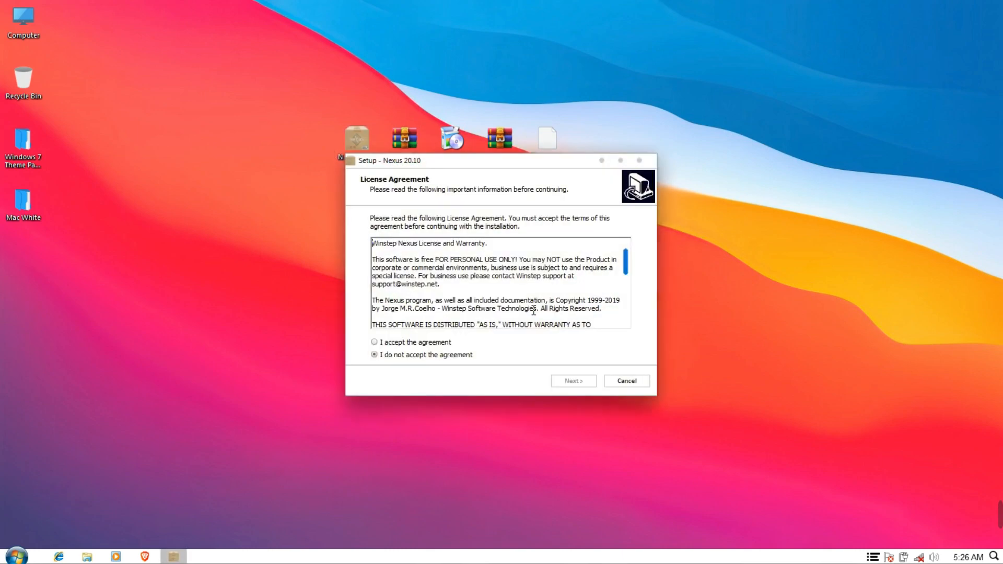
{"action": "left_click", "coordinate": [447, 345]}
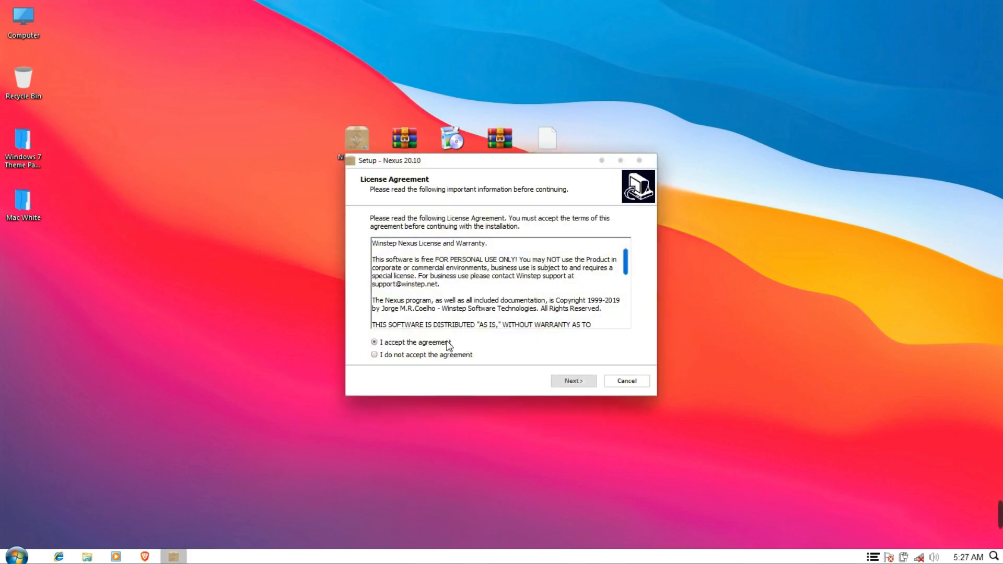
{"action": "left_click", "coordinate": [574, 382]}
{"action": "left_click", "coordinate": [574, 382]}
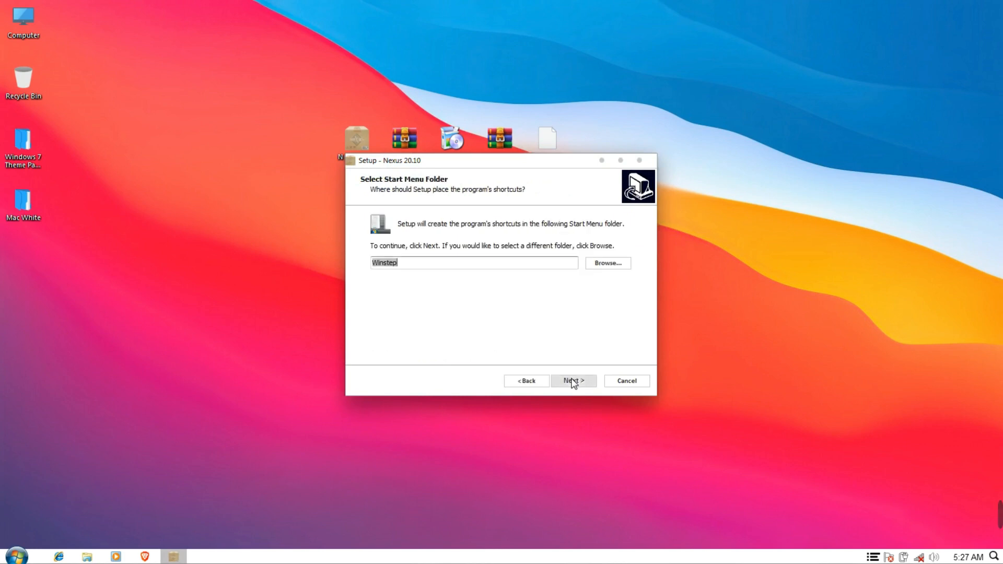
{"action": "left_click", "coordinate": [574, 382]}
{"action": "left_click", "coordinate": [574, 382]}
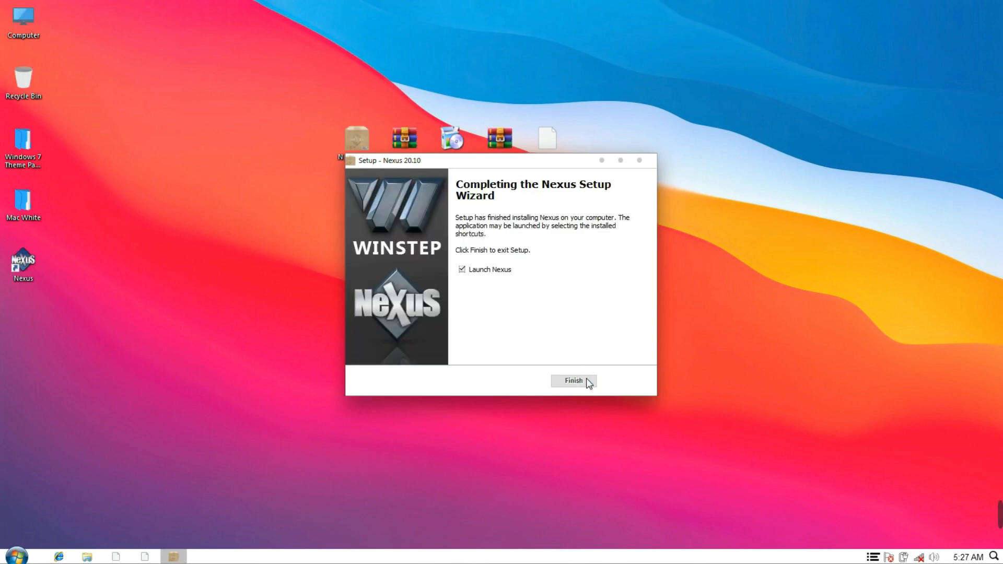
{"action": "left_click", "coordinate": [574, 381]}
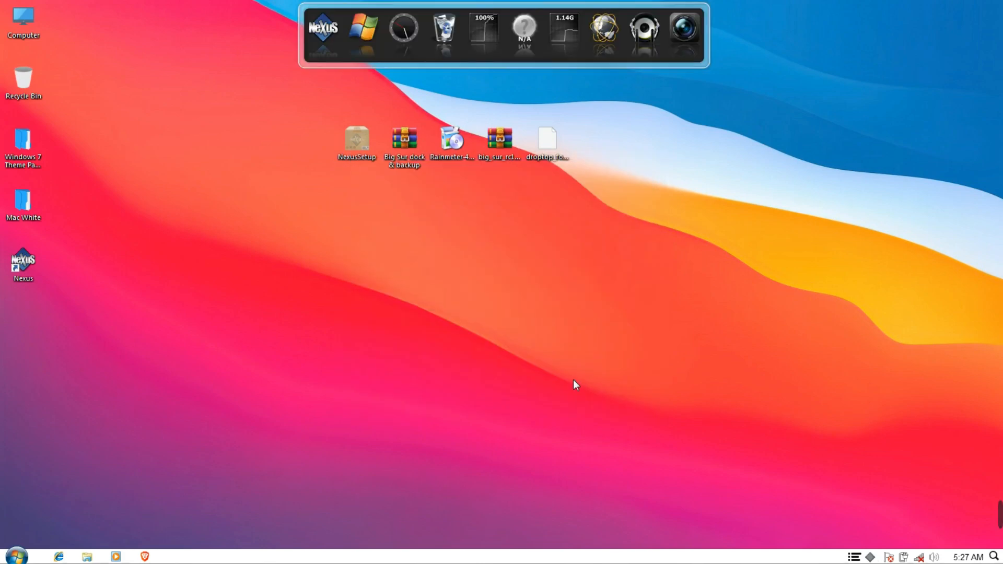
Extract the Big Sur dock & backup archive to the desktop and open the extracted folder
{"action": "right_click", "coordinate": [410, 143]}
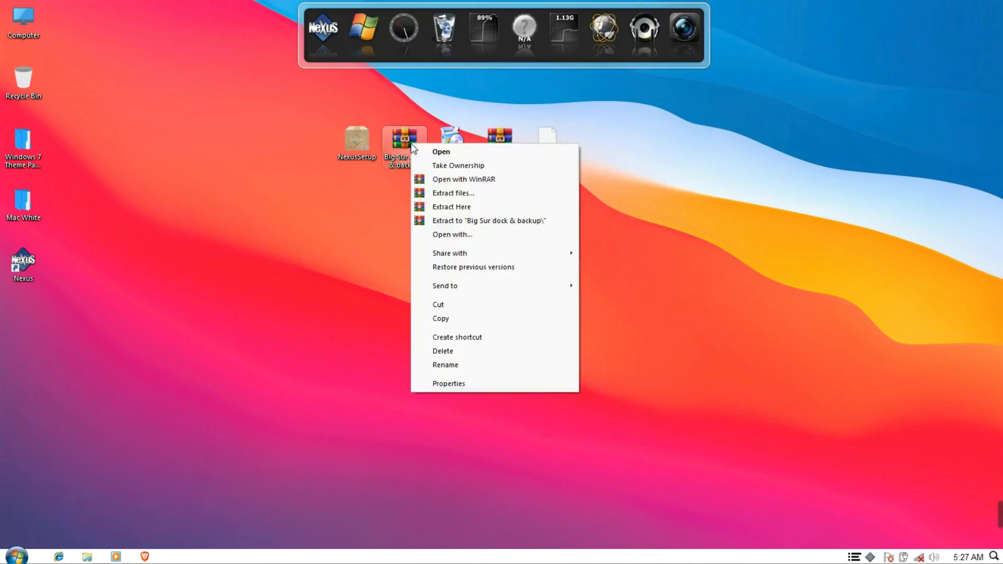
{"action": "left_click", "coordinate": [435, 198]}
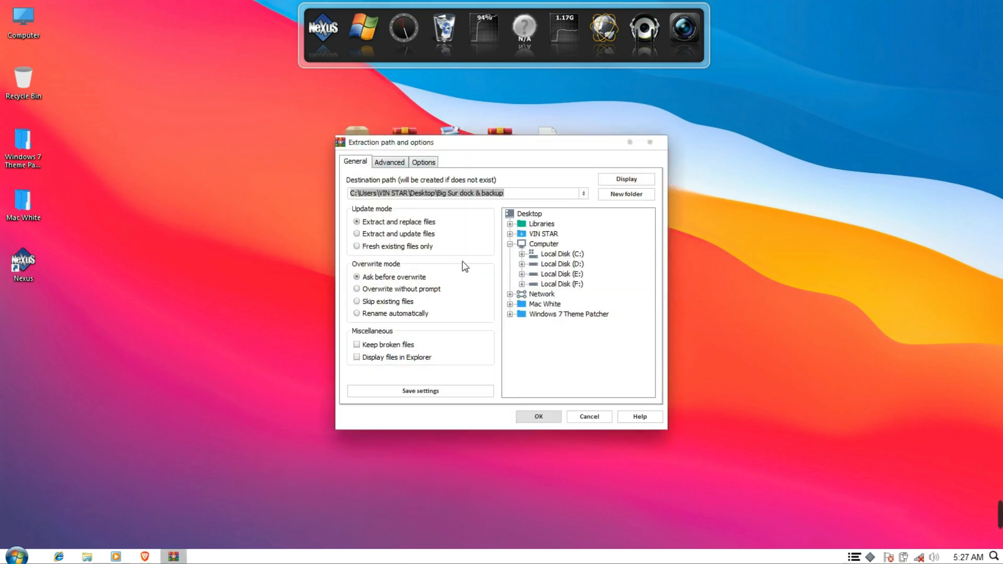
{"action": "left_click", "coordinate": [542, 418]}
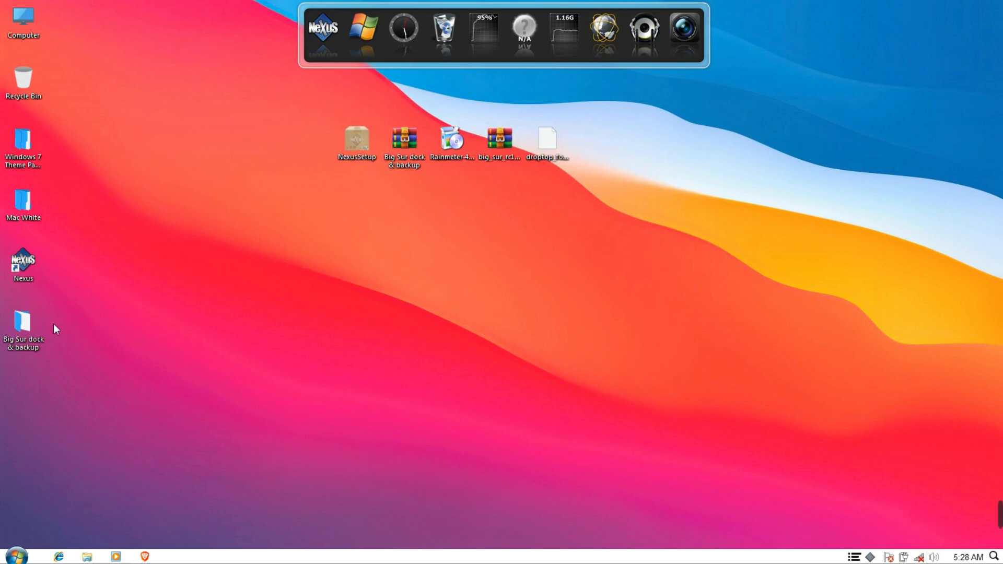
{"action": "double_click", "coordinate": [38, 323]}
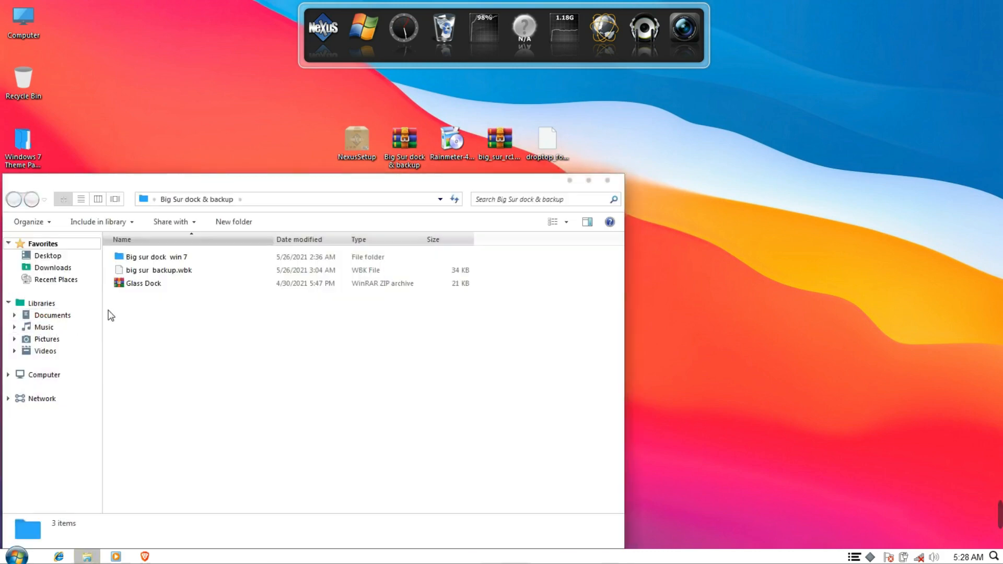
{"action": "left_click_drag", "start_coordinate": [182, 190], "coordinate": [402, 160]}
Cut the Big sur dock win 7 folder, paste it into Local Disk (C:), and close Explorer
{"action": "left_click", "coordinate": [392, 227]}
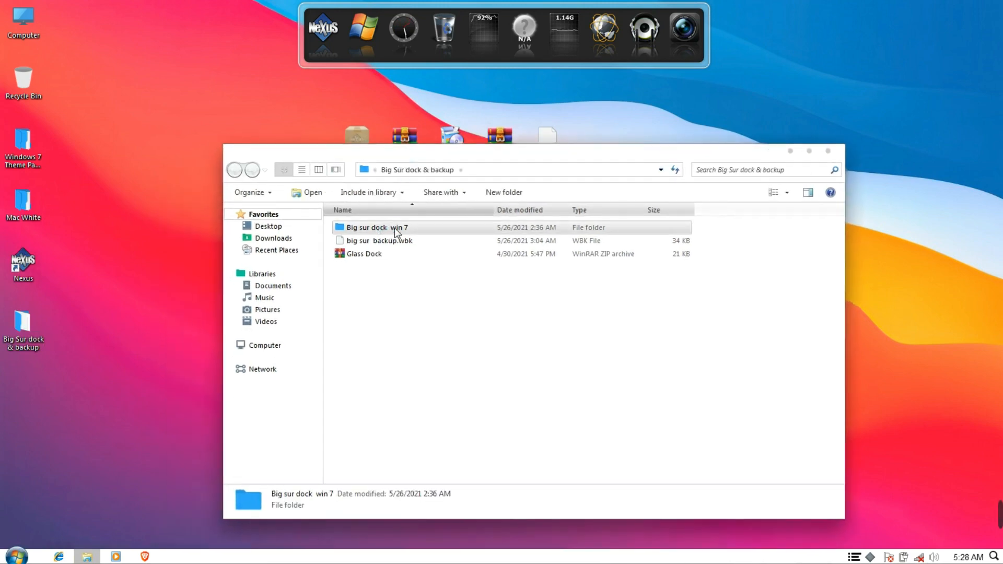
{"action": "right_click", "coordinate": [368, 232]}
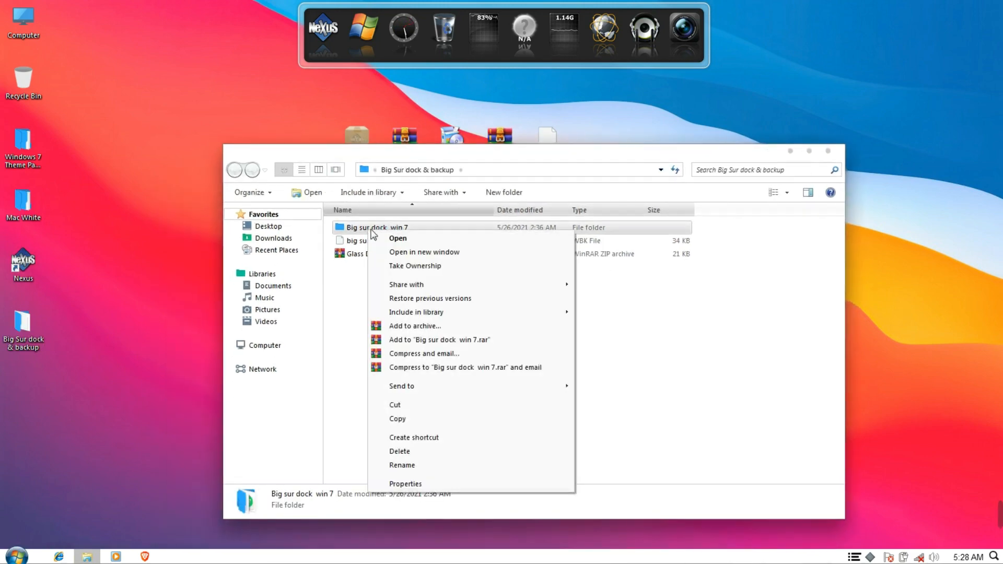
{"action": "left_click", "coordinate": [409, 406]}
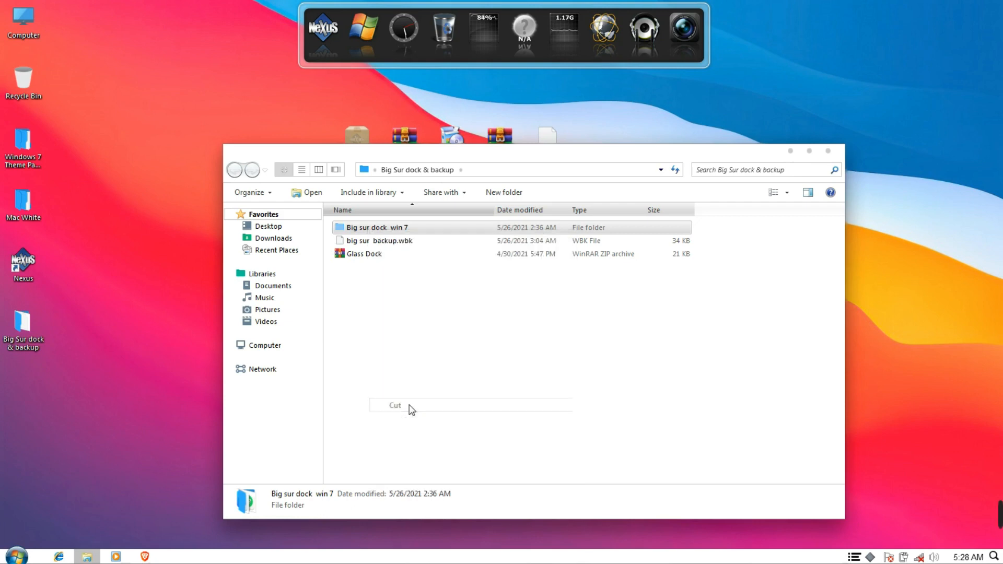
{"action": "left_click", "coordinate": [291, 347]}
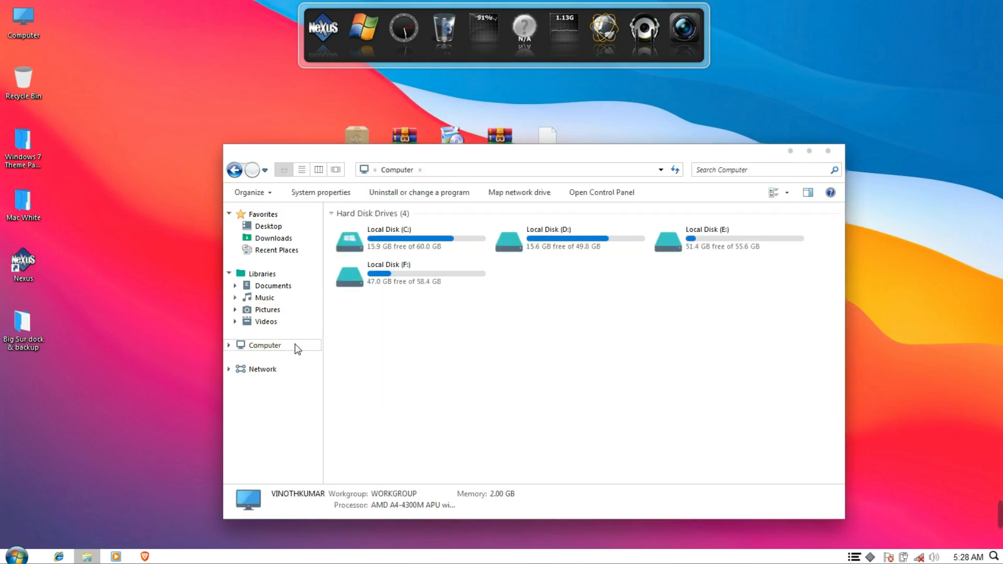
{"action": "double_click", "coordinate": [398, 243]}
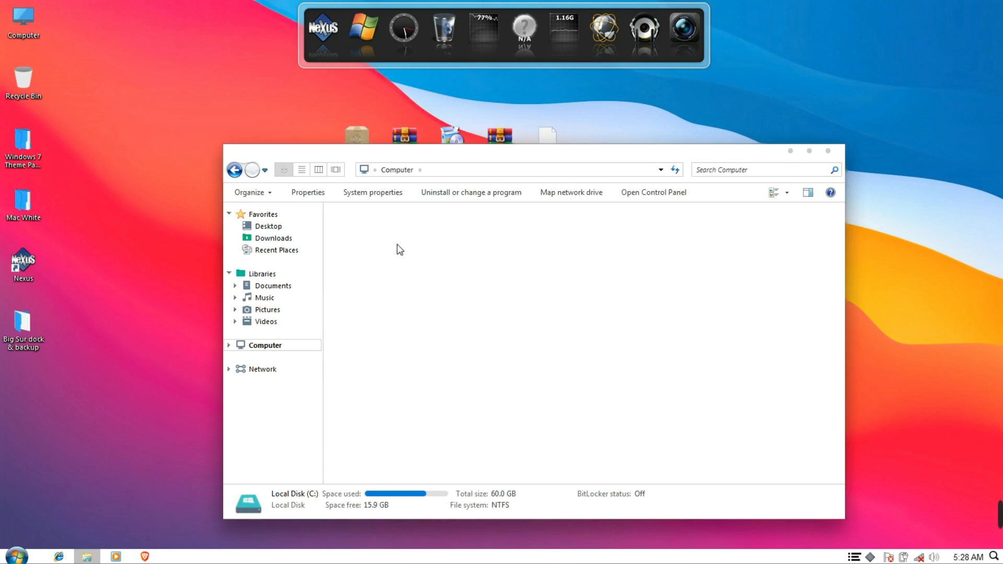
{"action": "right_click", "coordinate": [408, 341]}
{"action": "left_click", "coordinate": [432, 421]}
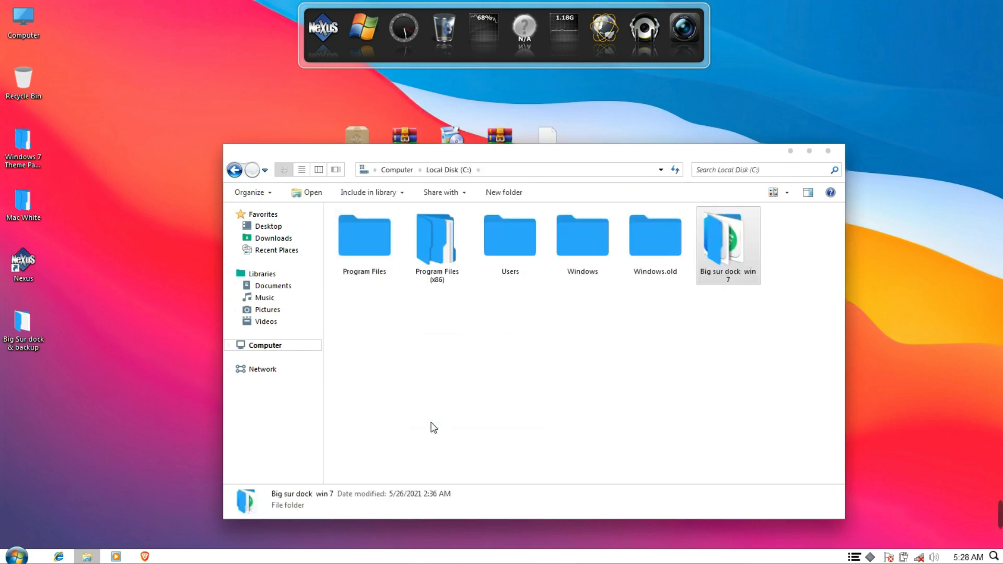
{"action": "left_click", "coordinate": [235, 171]}
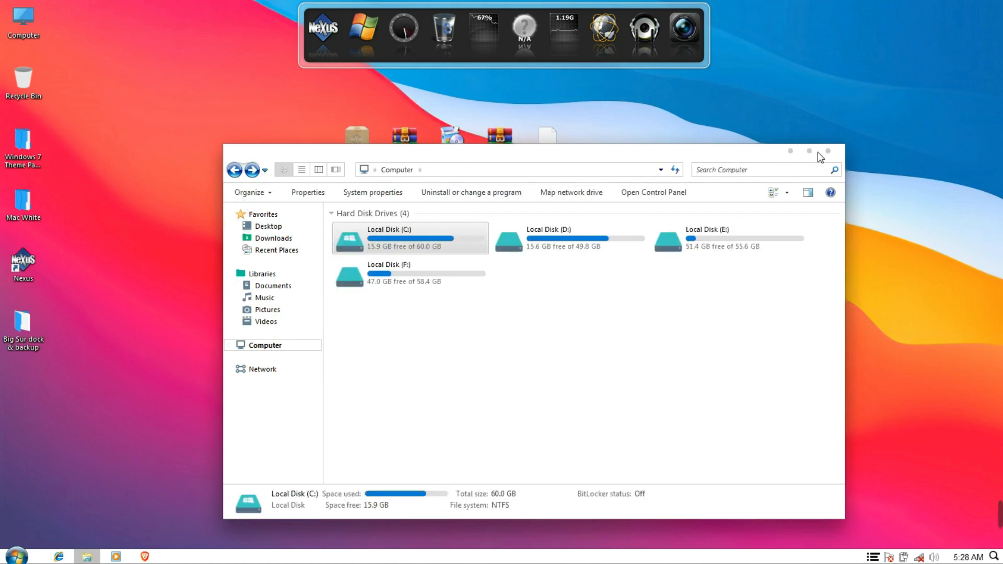
{"action": "left_click", "coordinate": [835, 151]}
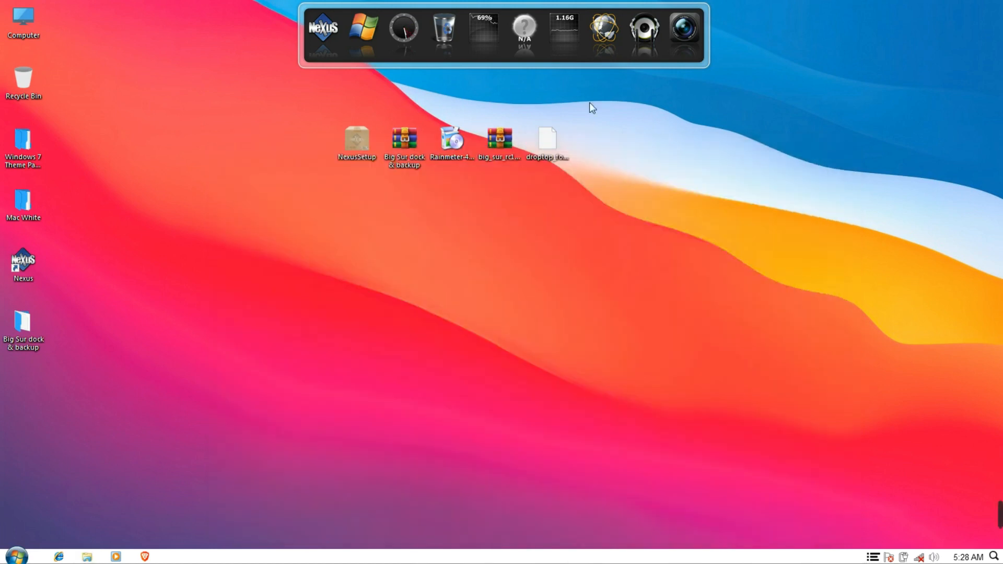
Import the Glass Dock theme from the desktop's Big Sur dock & backup folder into Nexus Preferences
{"action": "left_click", "coordinate": [331, 36]}
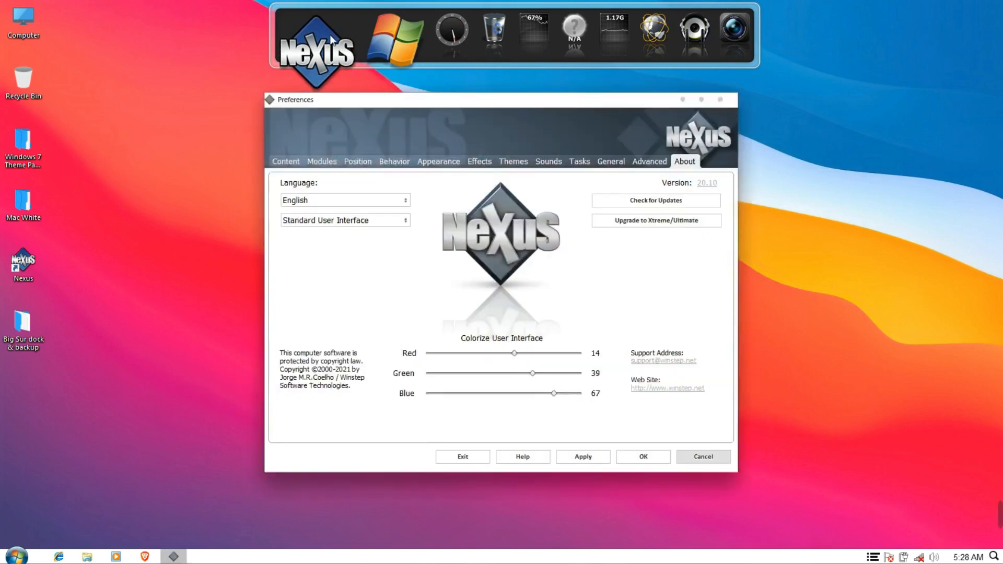
{"action": "left_click", "coordinate": [525, 164]}
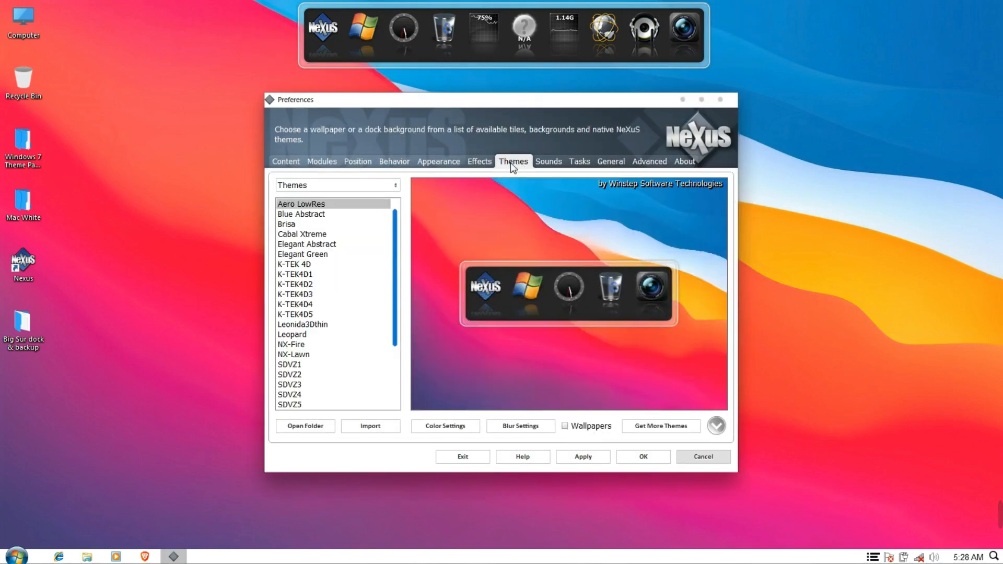
{"action": "left_click", "coordinate": [385, 423]}
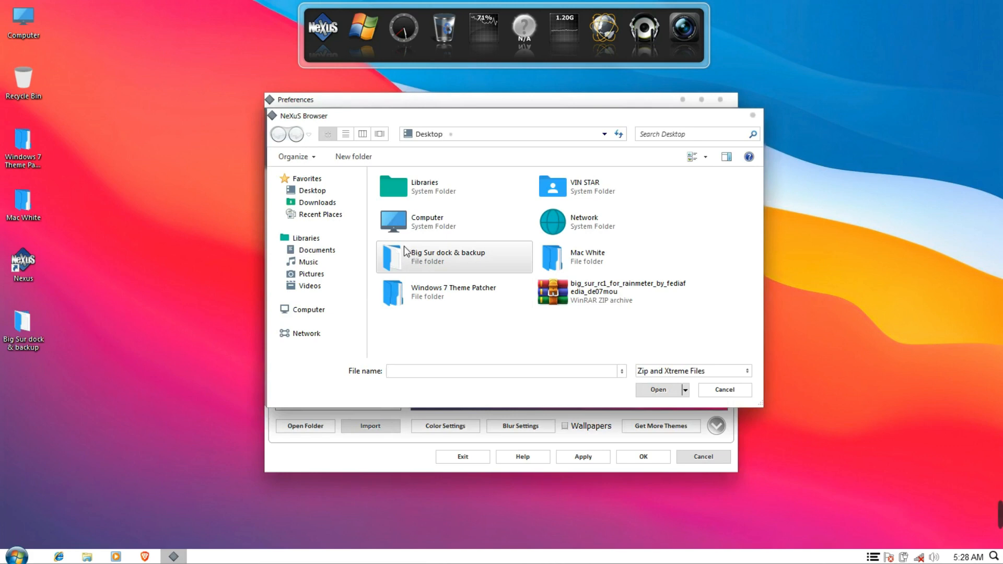
{"action": "left_click", "coordinate": [313, 191]}
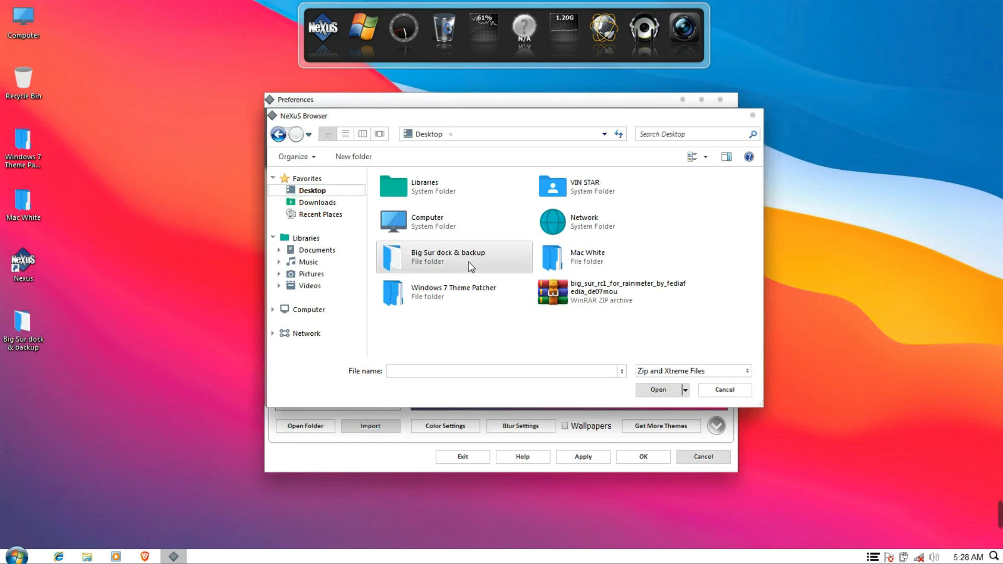
{"action": "double_click", "coordinate": [443, 264]}
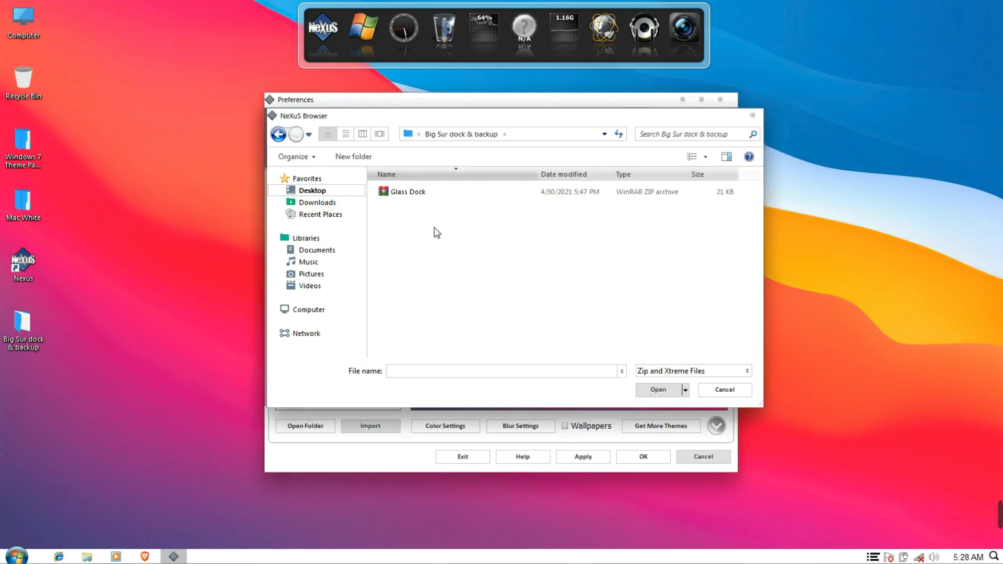
{"action": "left_click", "coordinate": [428, 198]}
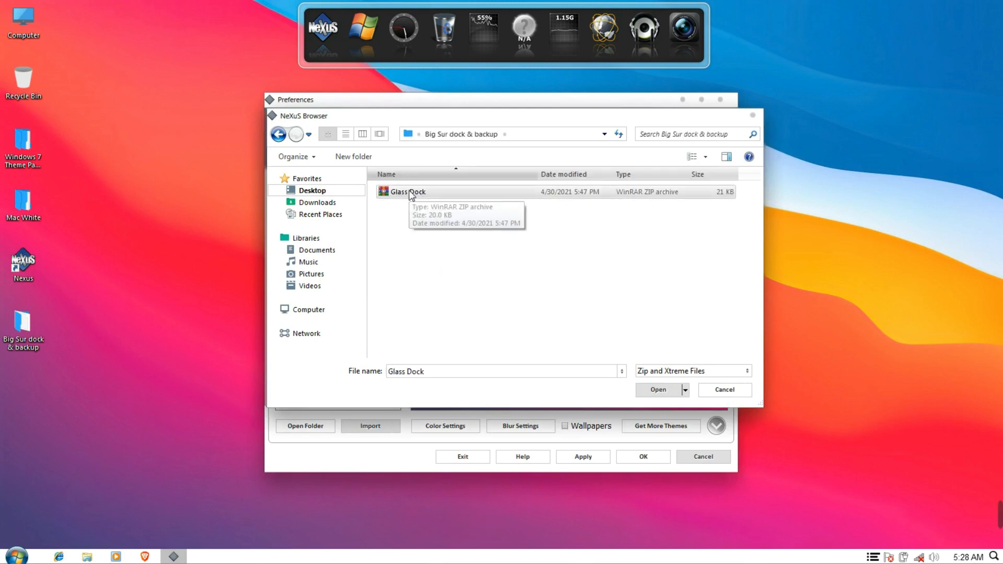
{"action": "left_click", "coordinate": [657, 392]}
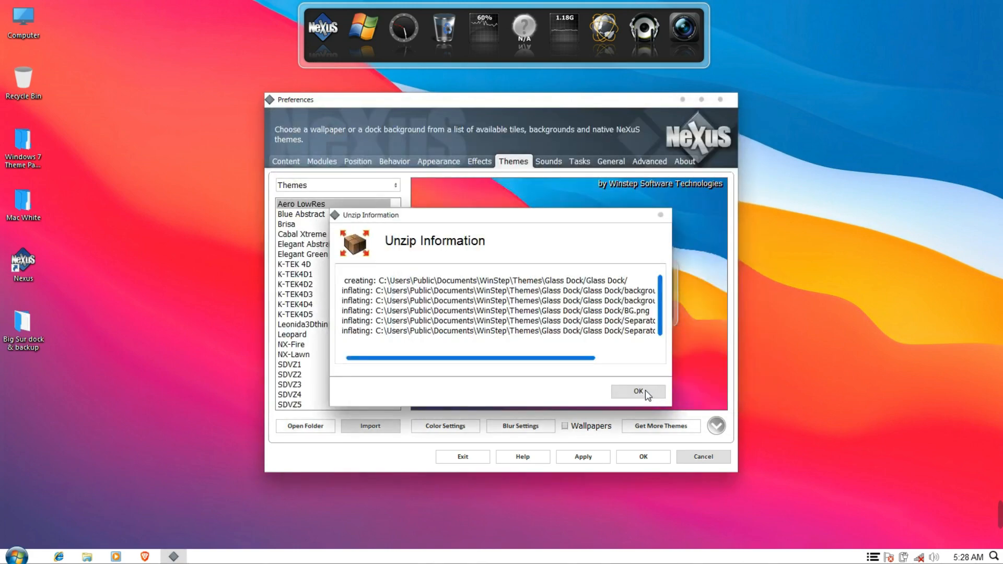
{"action": "left_click", "coordinate": [644, 390]}
{"action": "left_click", "coordinate": [645, 162]}
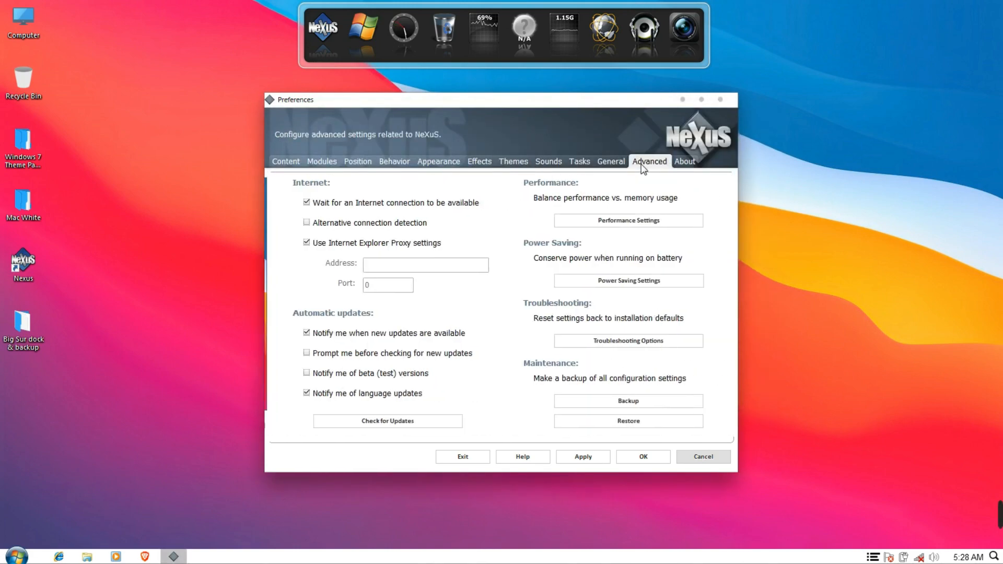
Restore Nexus settings from big sur backup.wbk in the Big Sur dock & backup folder and close Preferences
{"action": "left_click", "coordinate": [639, 420]}
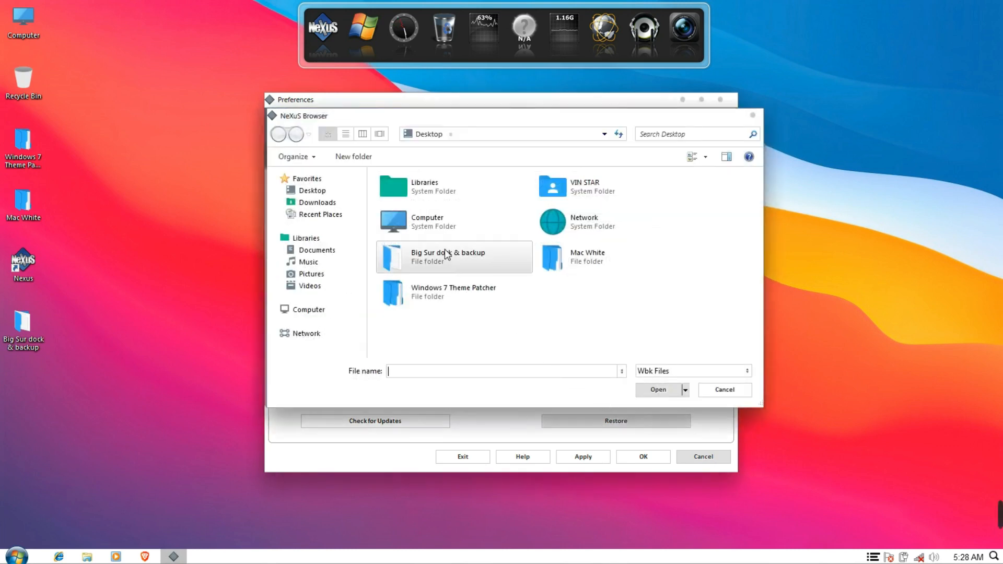
{"action": "left_click", "coordinate": [460, 256]}
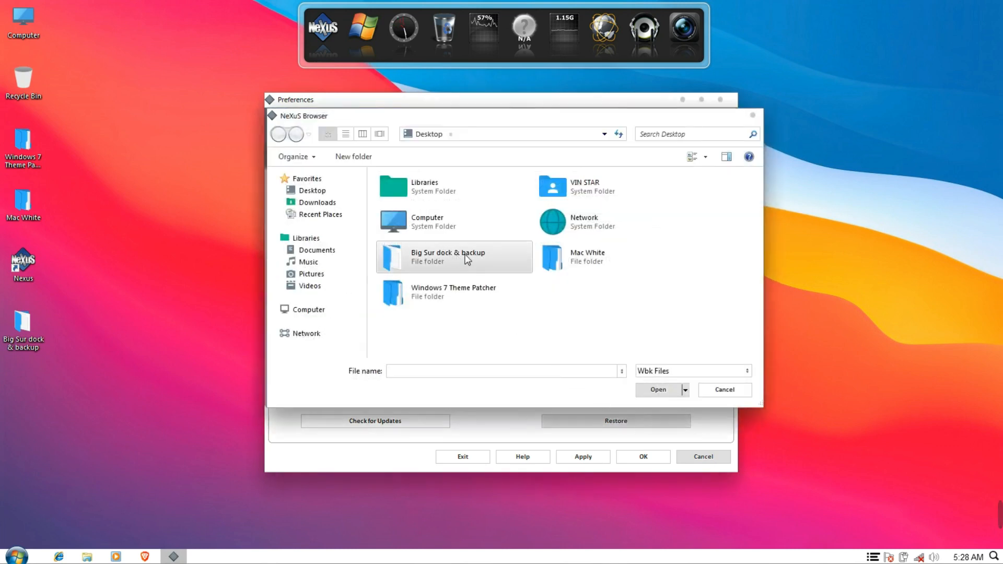
{"action": "double_click", "coordinate": [463, 253]}
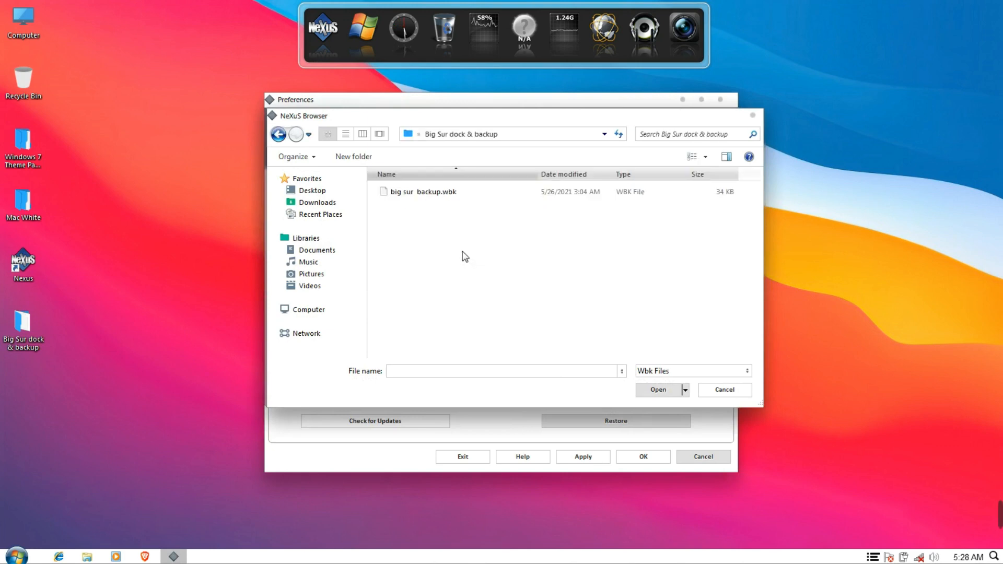
{"action": "left_click", "coordinate": [456, 195]}
{"action": "left_click", "coordinate": [653, 387]}
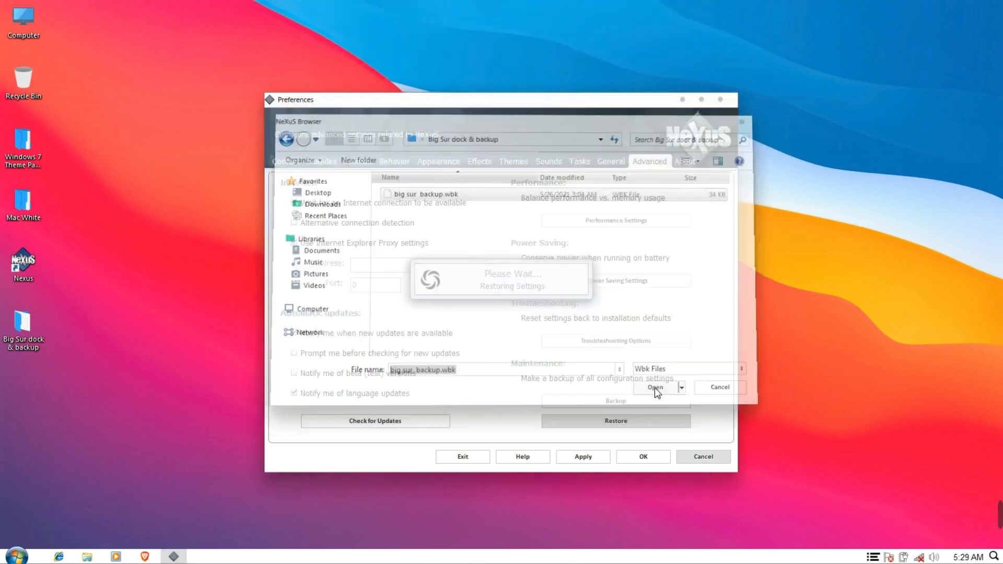
{"action": "left_click", "coordinate": [653, 459]}
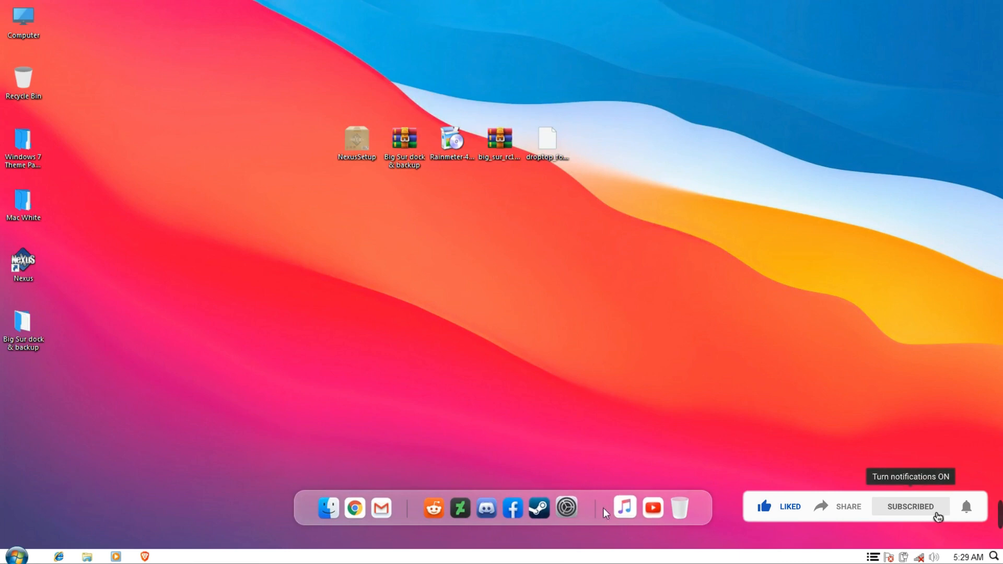
Turn on Auto-hide the taskbar in Taskbar Properties
{"action": "right_click", "coordinate": [627, 557]}
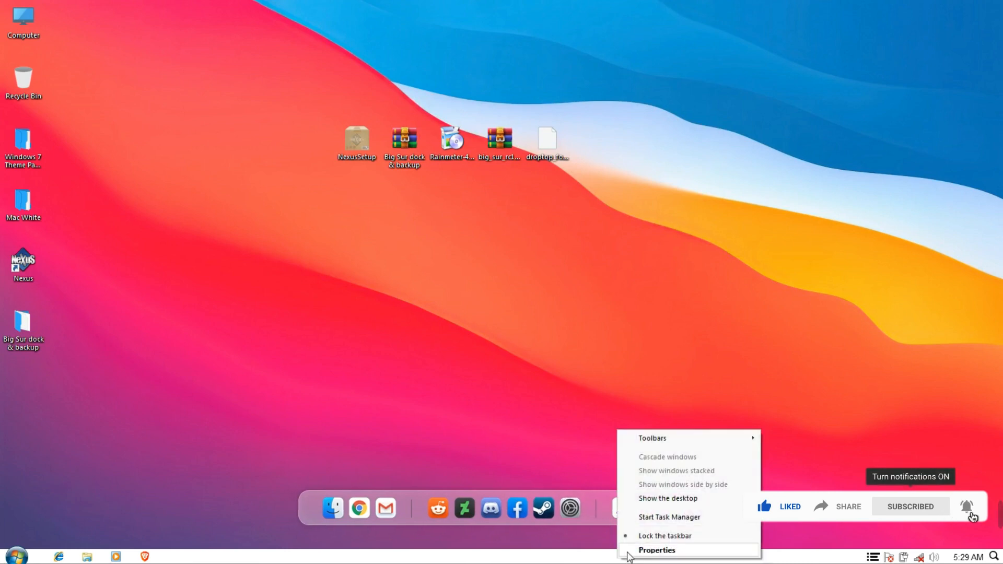
{"action": "left_click", "coordinate": [628, 554]}
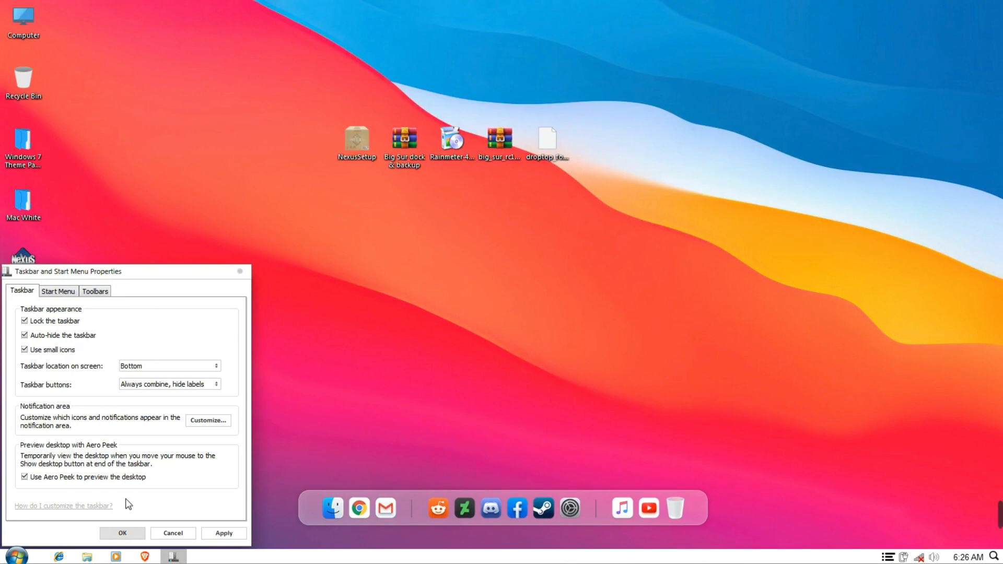
{"action": "left_click", "coordinate": [123, 533]}
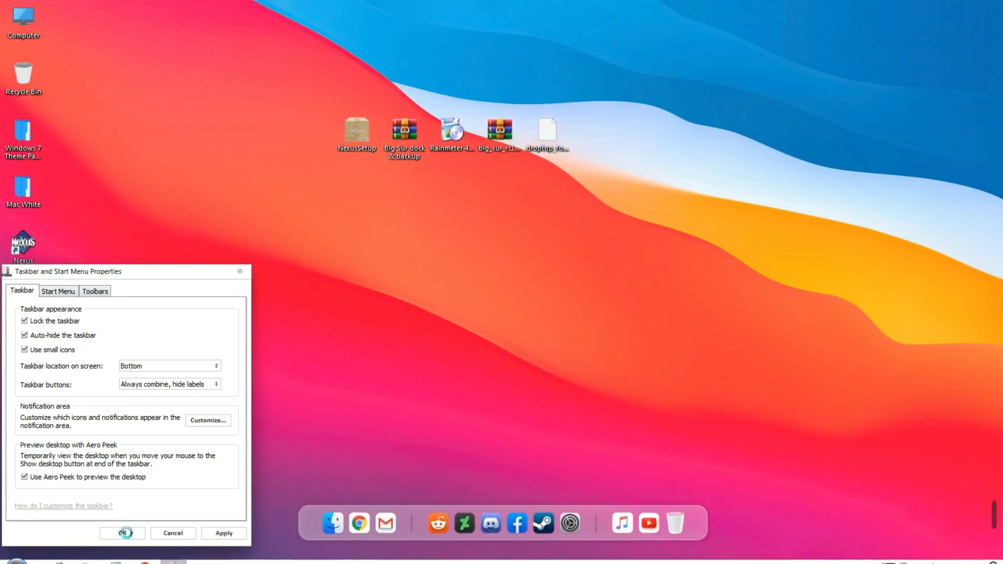
Install Rainmeter in English with the default options and start it
{"action": "double_click", "coordinate": [445, 138]}
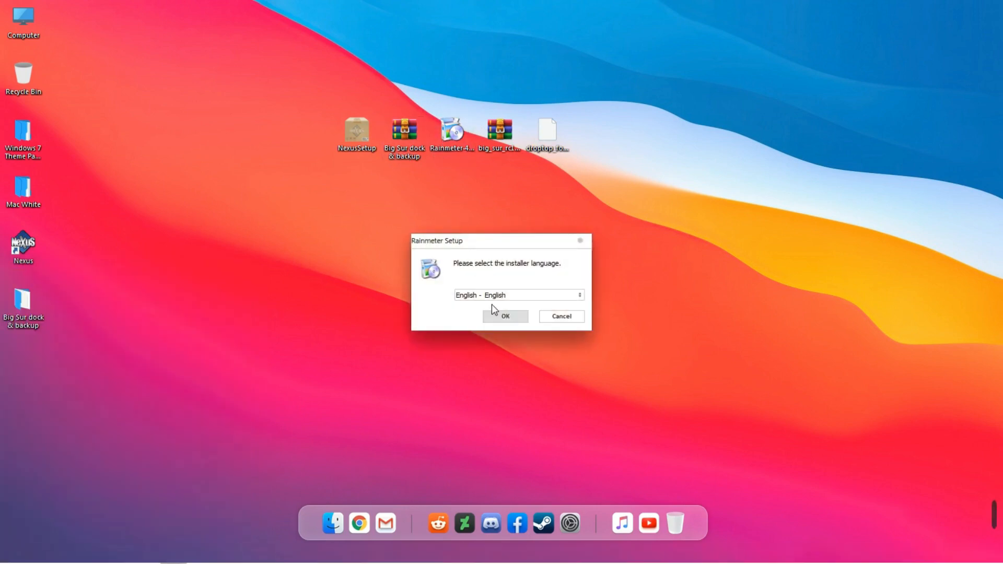
{"action": "left_click", "coordinate": [495, 316]}
{"action": "left_click", "coordinate": [560, 384]}
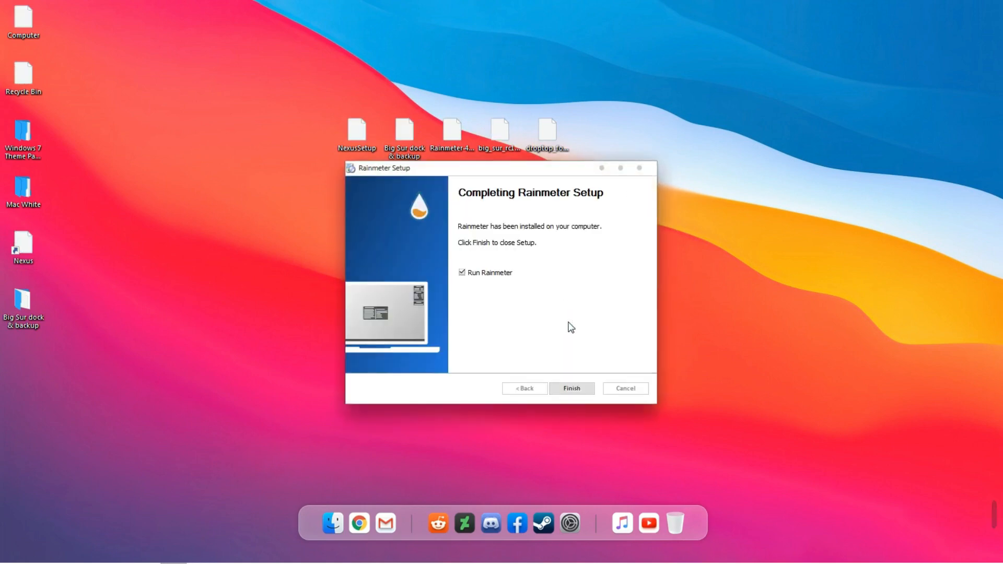
{"action": "left_click", "coordinate": [579, 392]}
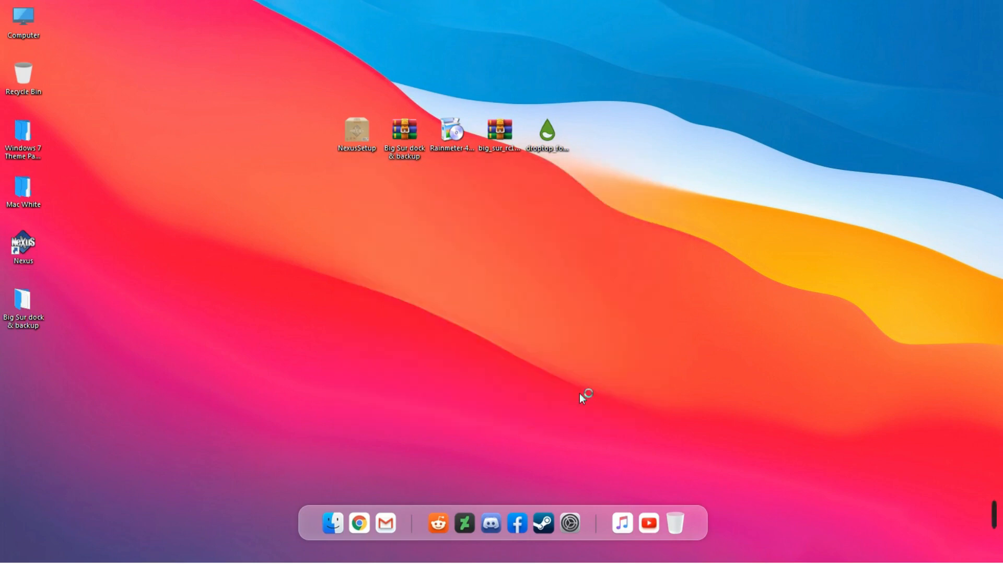
Unload Rainmeter's welcome, DISKS and clock skins, and launch the Droptop skin package
{"action": "right_click", "coordinate": [590, 352]}
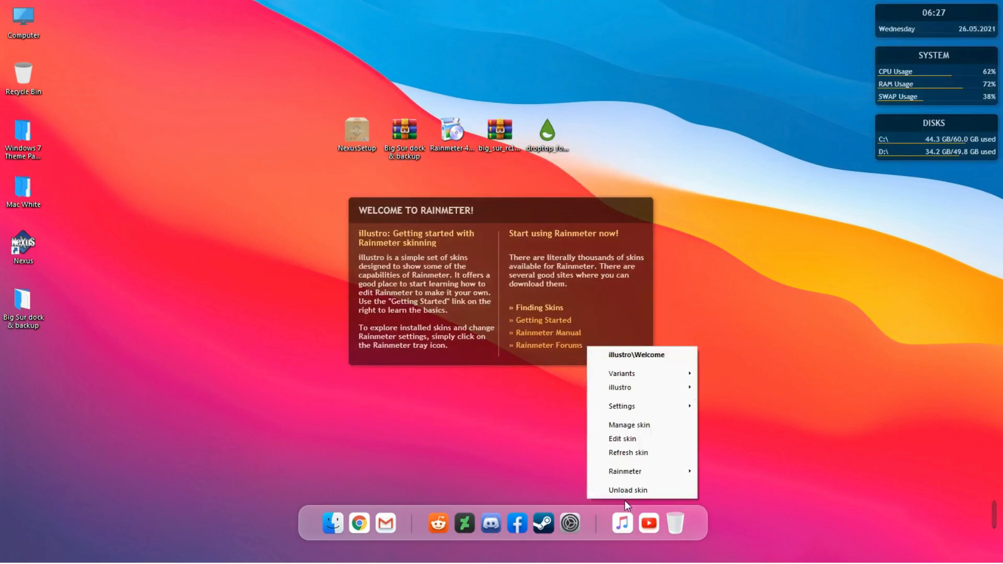
{"action": "left_click", "coordinate": [611, 489]}
{"action": "right_click", "coordinate": [914, 160]}
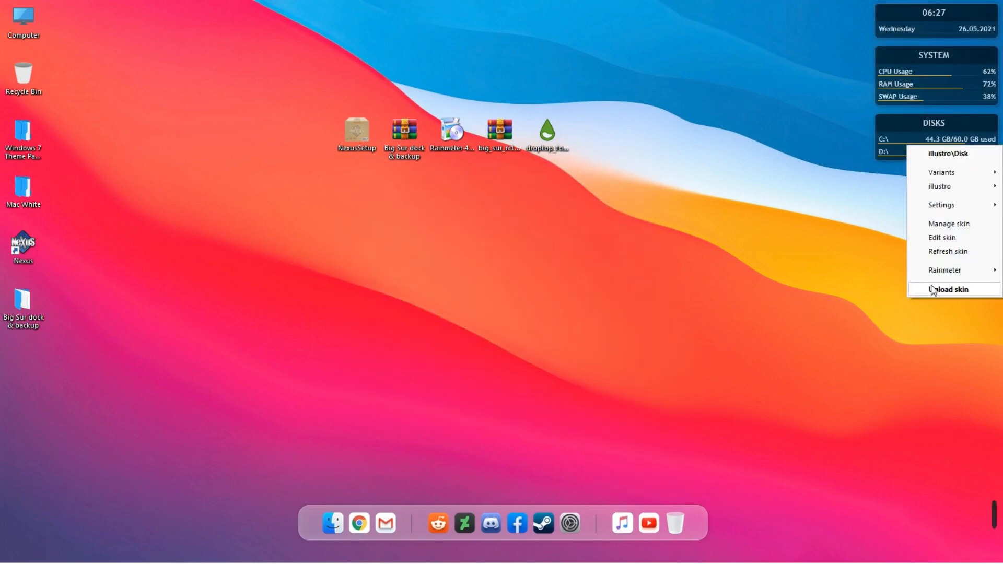
{"action": "left_click", "coordinate": [933, 288]}
{"action": "right_click", "coordinate": [930, 13]}
{"action": "left_click", "coordinate": [935, 159]}
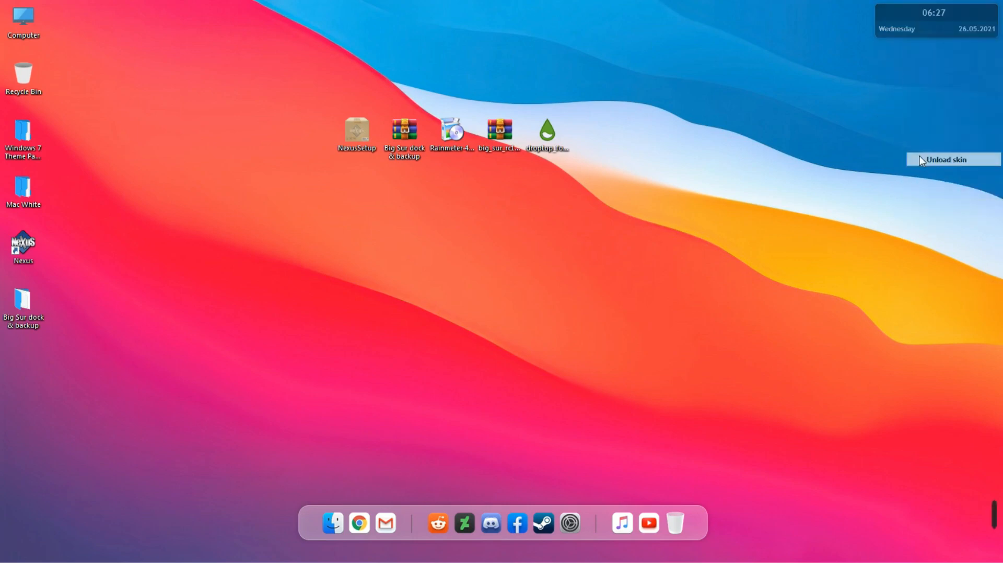
{"action": "double_click", "coordinate": [568, 144]}
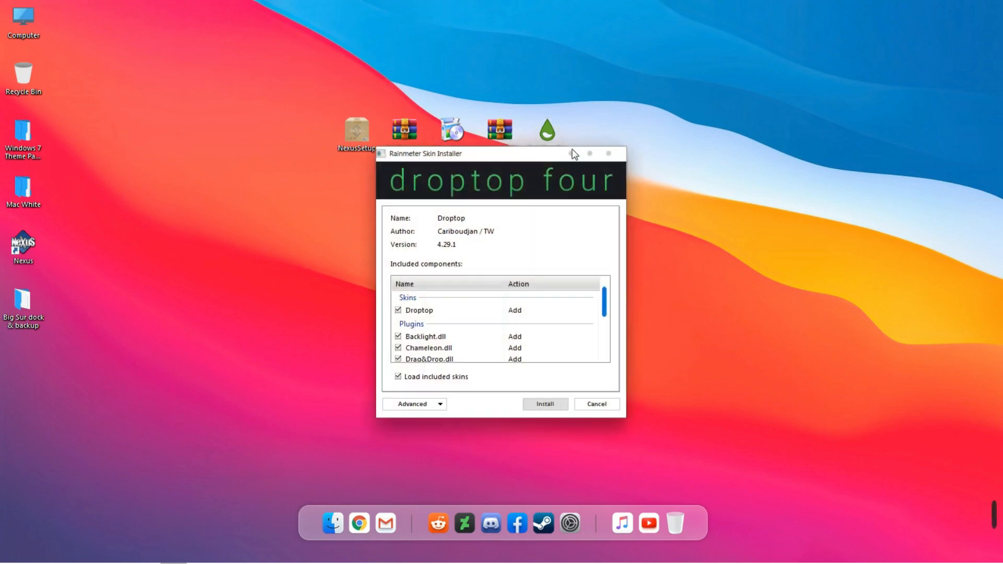
Install the Droptop skin with English US language, shown on the desktop only
{"action": "left_click", "coordinate": [551, 406]}
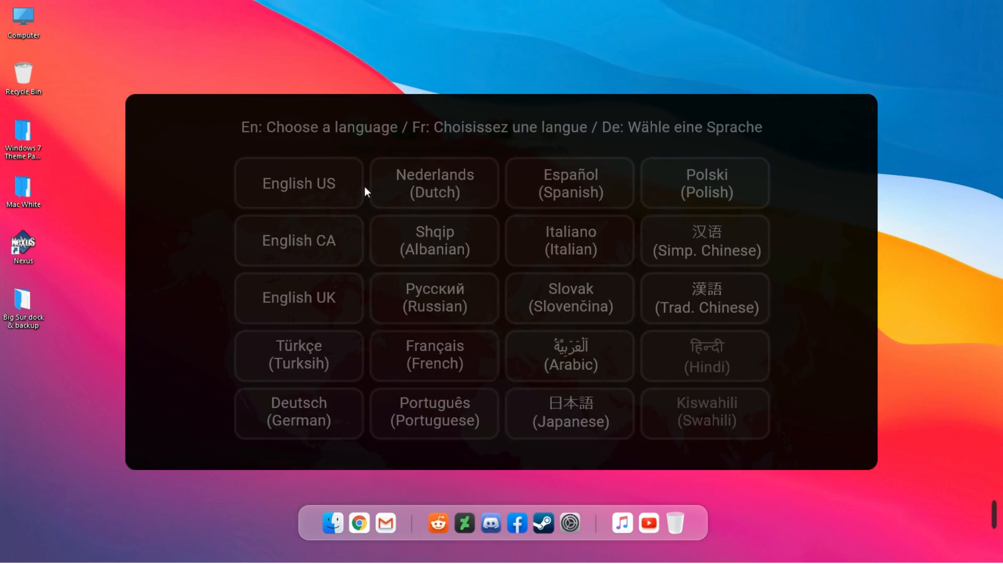
{"action": "left_click", "coordinate": [351, 186]}
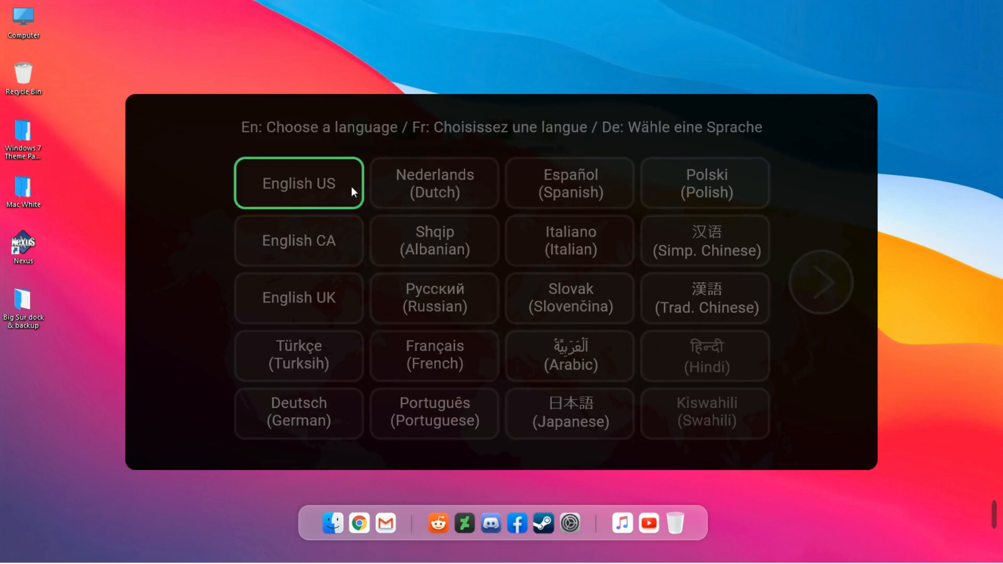
{"action": "left_click", "coordinate": [803, 279]}
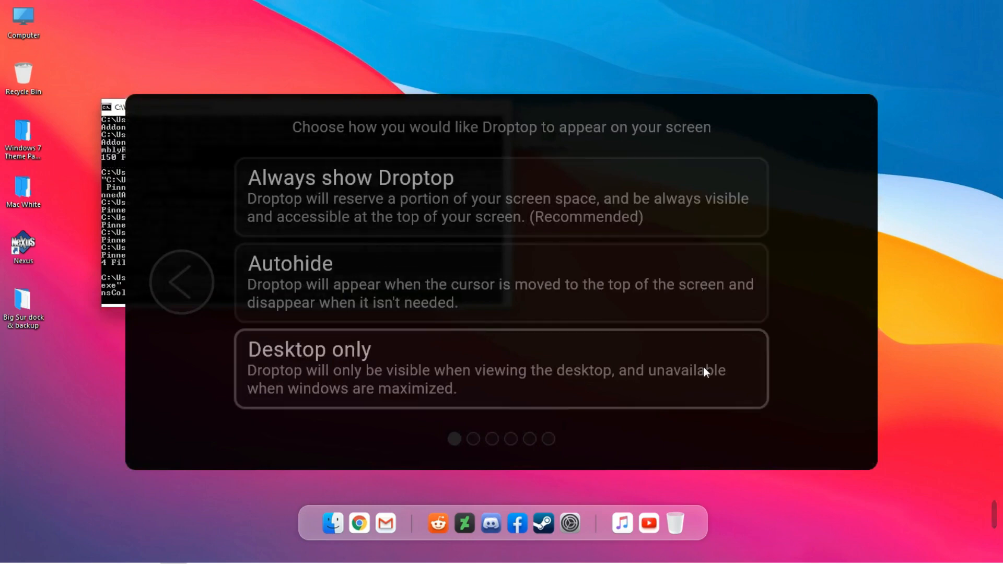
{"action": "left_click", "coordinate": [681, 374]}
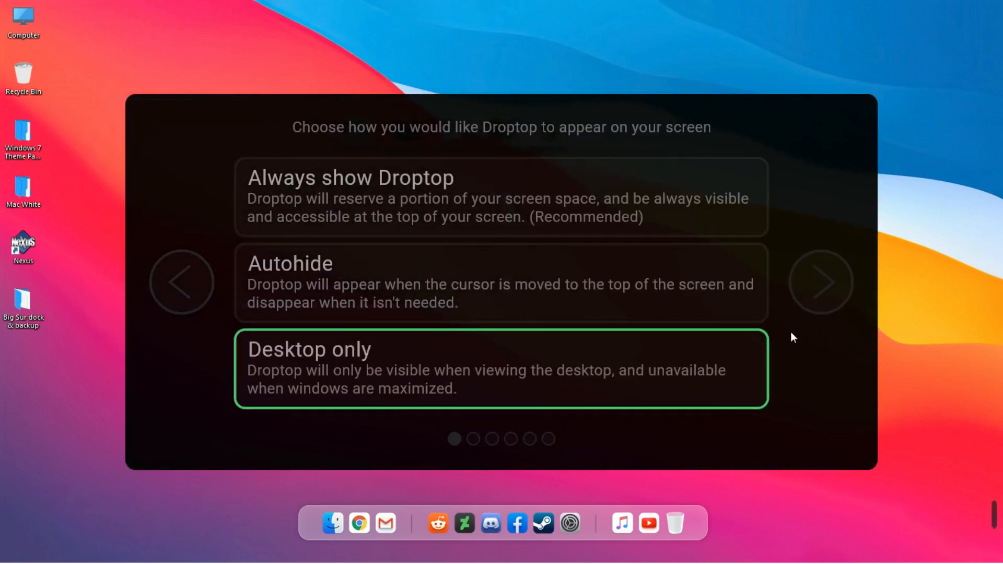
{"action": "left_click", "coordinate": [826, 291]}
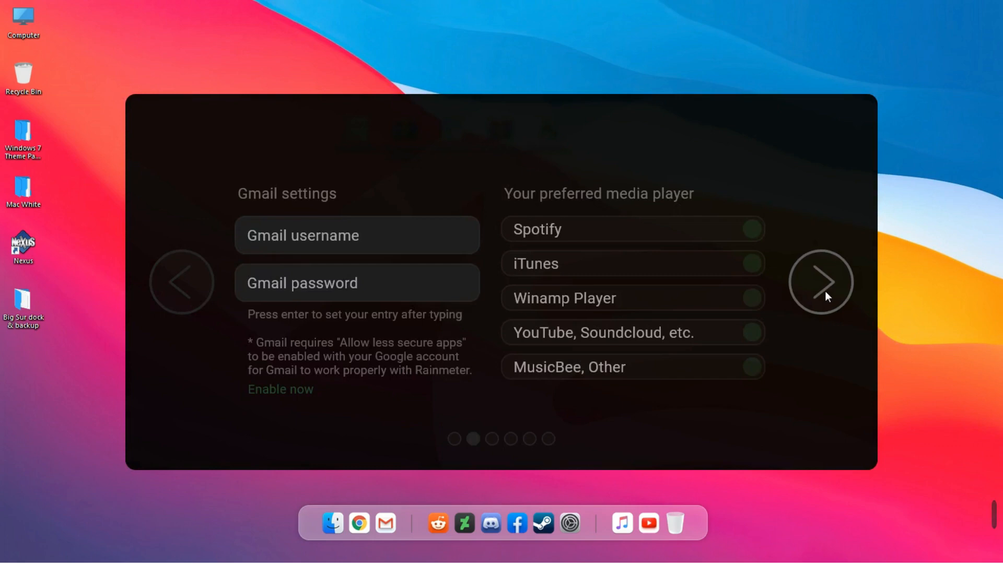
{"action": "left_click", "coordinate": [826, 291]}
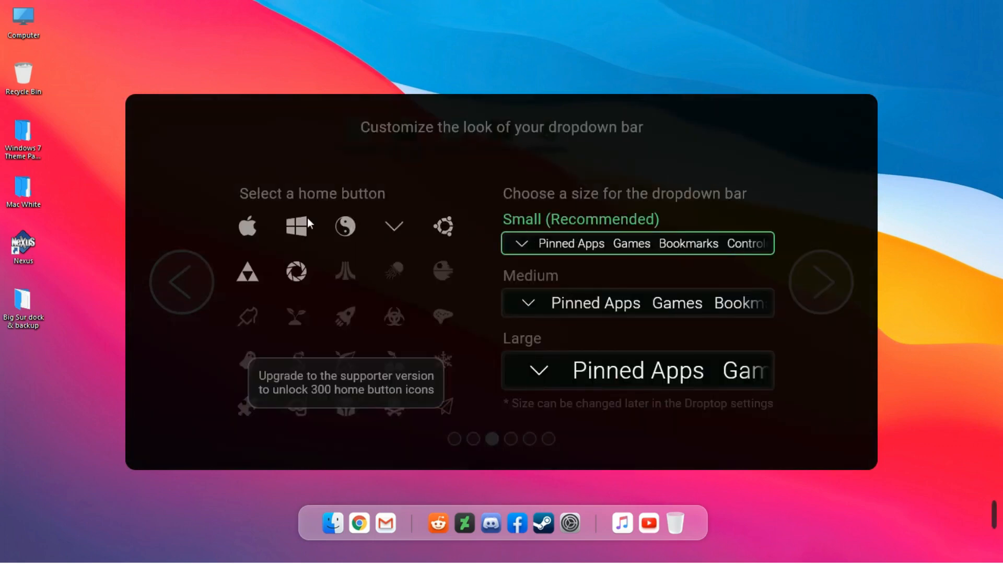
Choose the Apple logo home icon and the free basic version, then decline the support request
{"action": "left_click", "coordinate": [261, 225]}
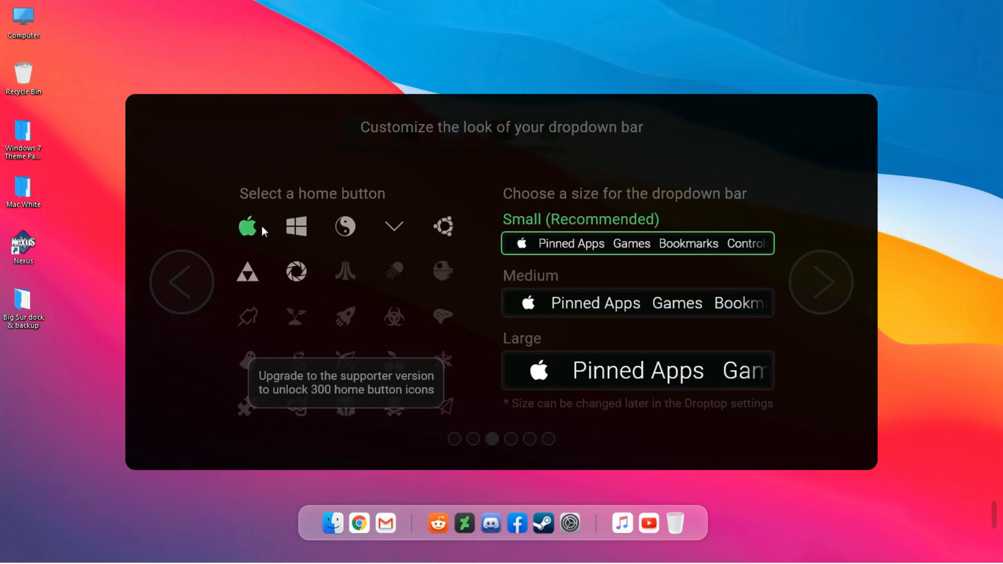
{"action": "left_click", "coordinate": [796, 295]}
{"action": "left_click", "coordinate": [795, 294]}
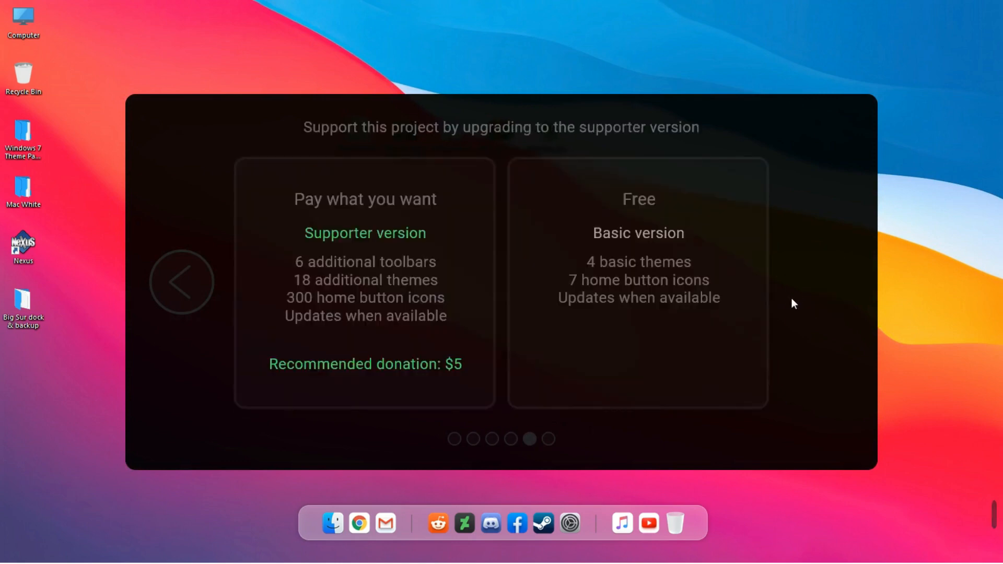
{"action": "left_click", "coordinate": [736, 299]}
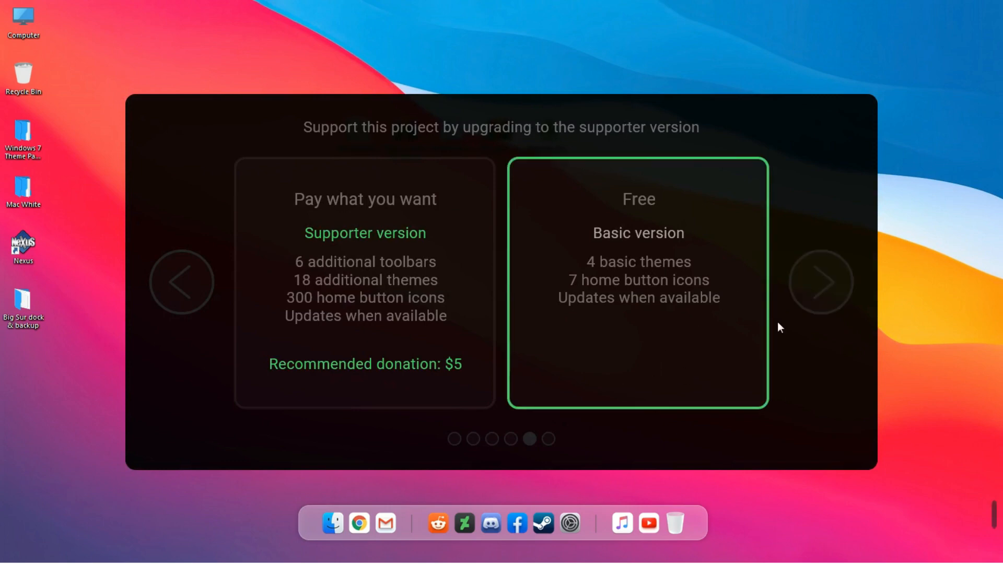
{"action": "left_click", "coordinate": [805, 301]}
{"action": "left_click", "coordinate": [626, 374]}
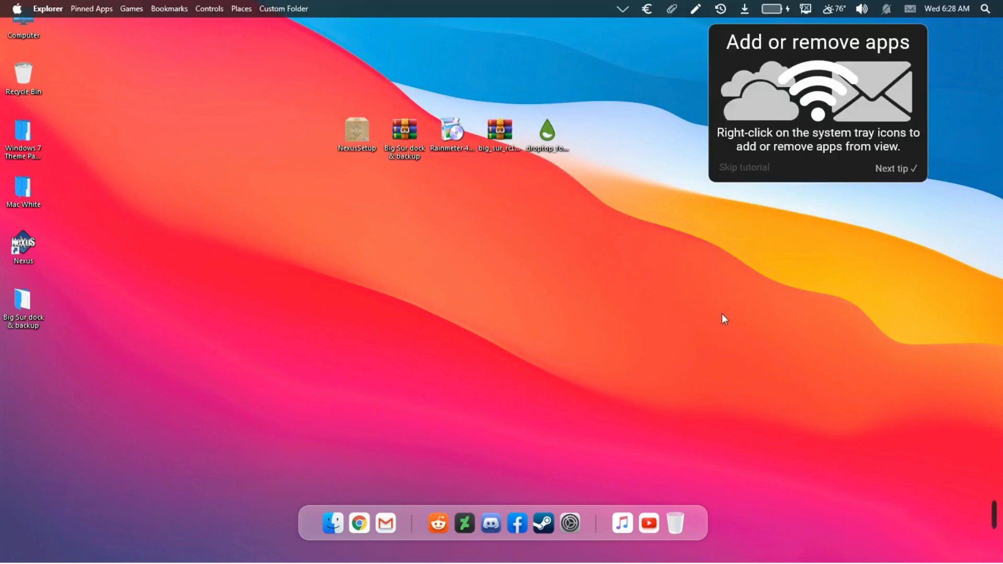
Step through all Droptop tutorial tips to the end
{"action": "left_click", "coordinate": [878, 176]}
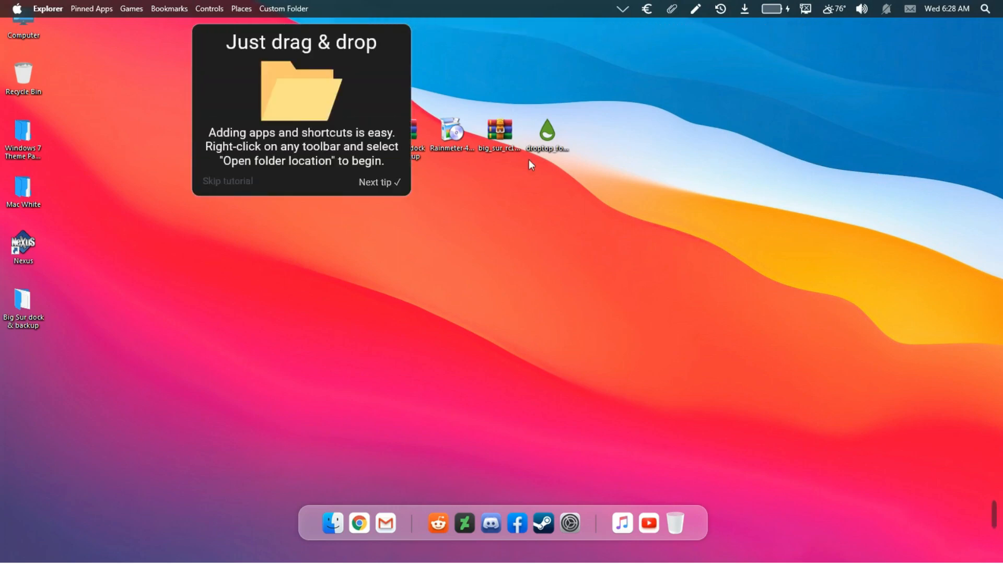
{"action": "left_click", "coordinate": [384, 184]}
{"action": "left_click", "coordinate": [312, 187]}
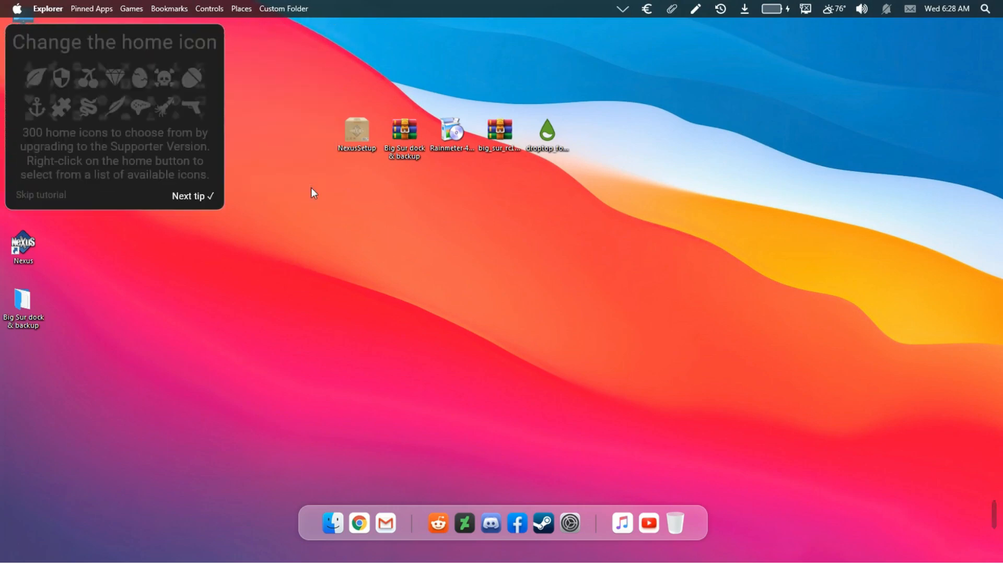
{"action": "left_click", "coordinate": [198, 200]}
{"action": "left_click", "coordinate": [563, 182]}
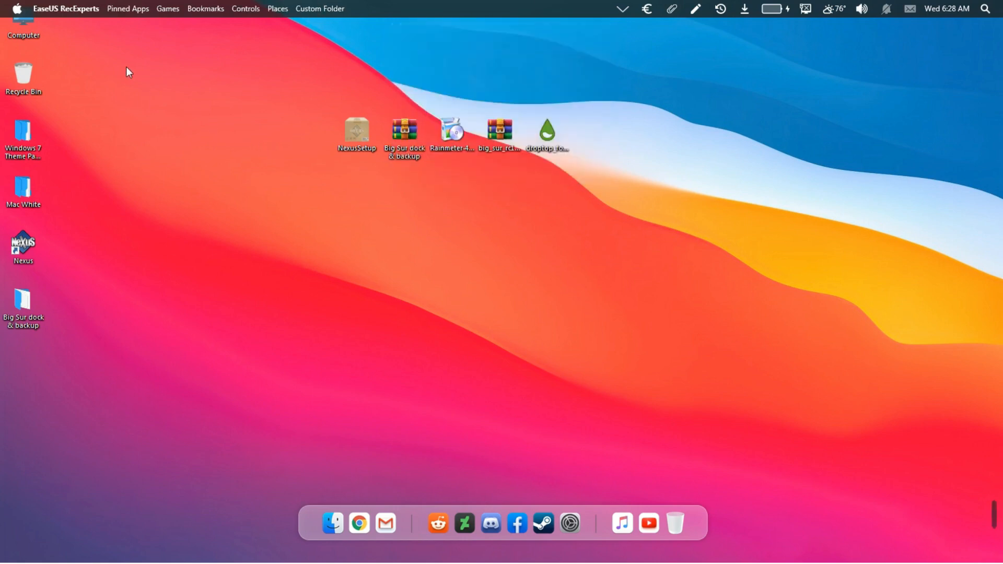
Open the Droptop settings from the Apple home menu
{"action": "left_click", "coordinate": [22, 11]}
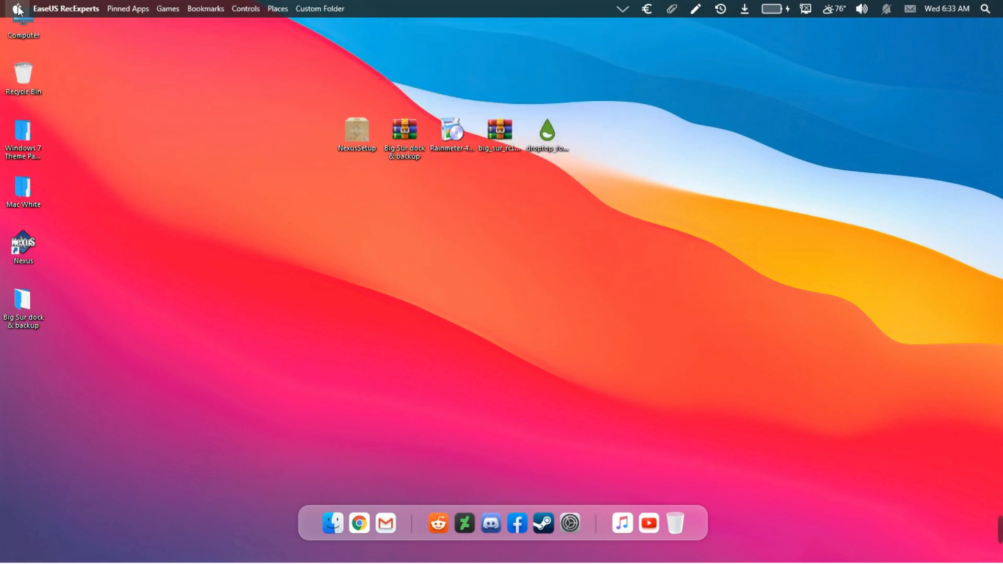
{"action": "left_click", "coordinate": [21, 9]}
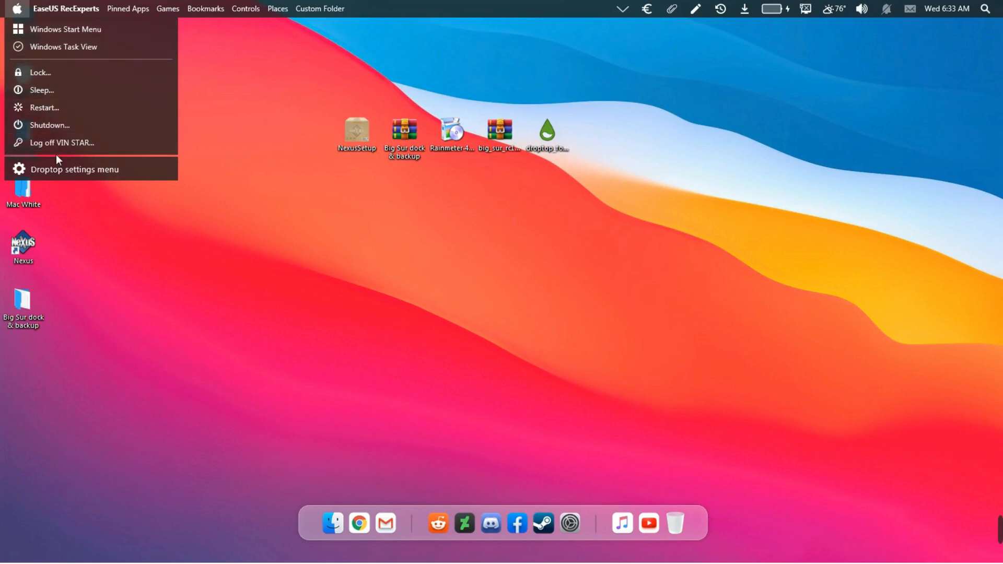
{"action": "left_click", "coordinate": [66, 170]}
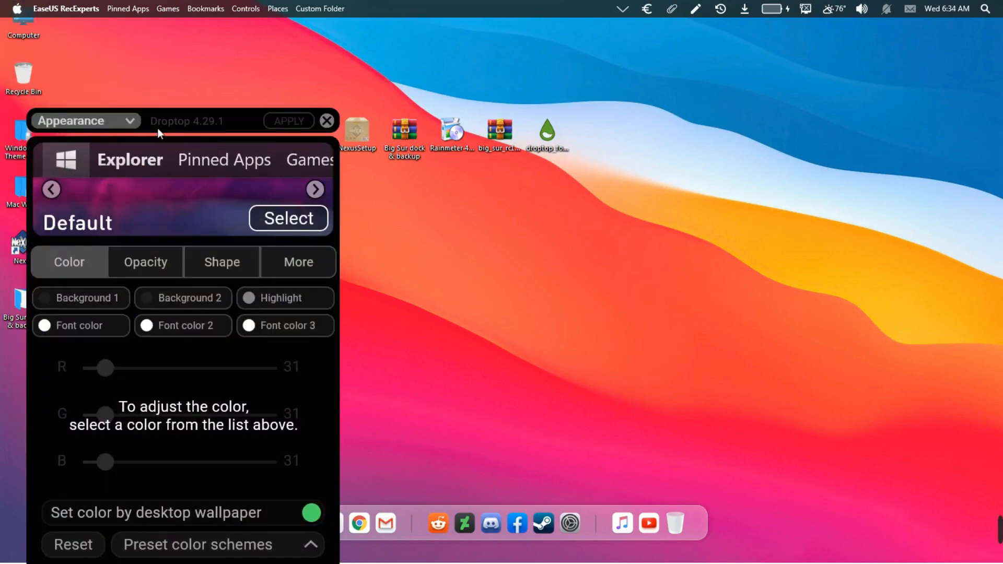
Set the Color tab's Background 1 to R 209, G 219, B 250
{"action": "left_click_drag", "start_coordinate": [158, 128], "coordinate": [385, 88]}
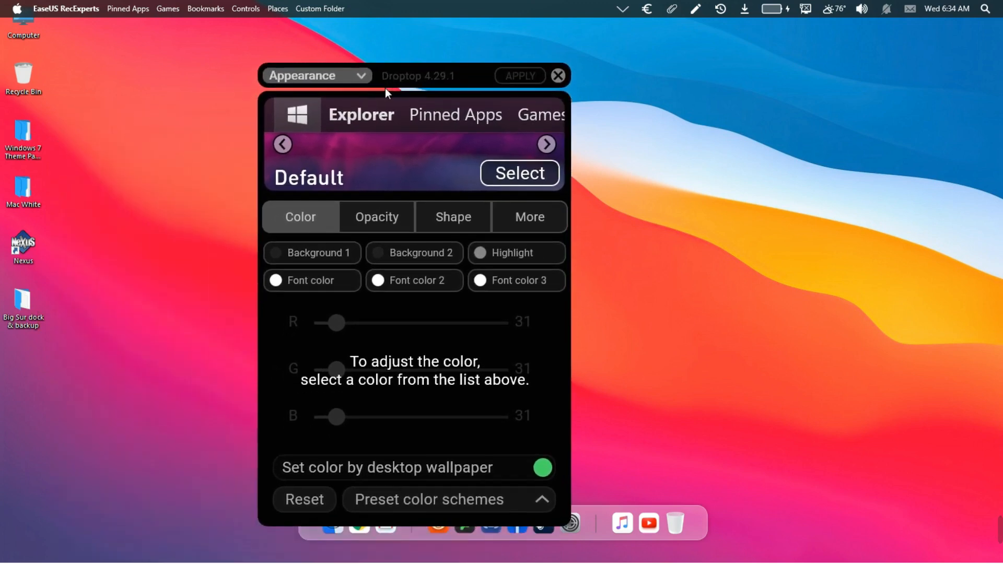
{"action": "left_click", "coordinate": [342, 255]}
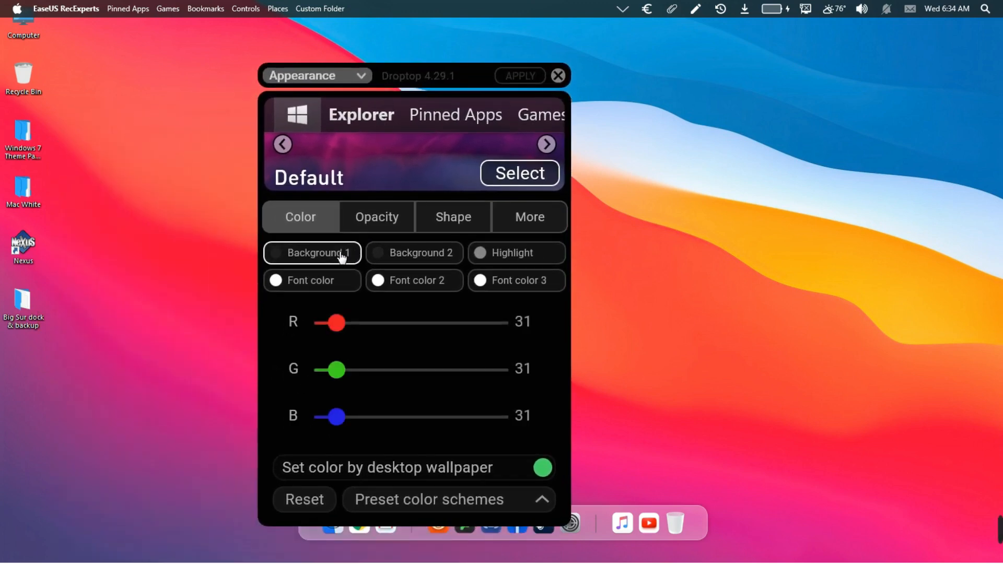
{"action": "left_click_drag", "start_coordinate": [338, 329], "coordinate": [469, 334]}
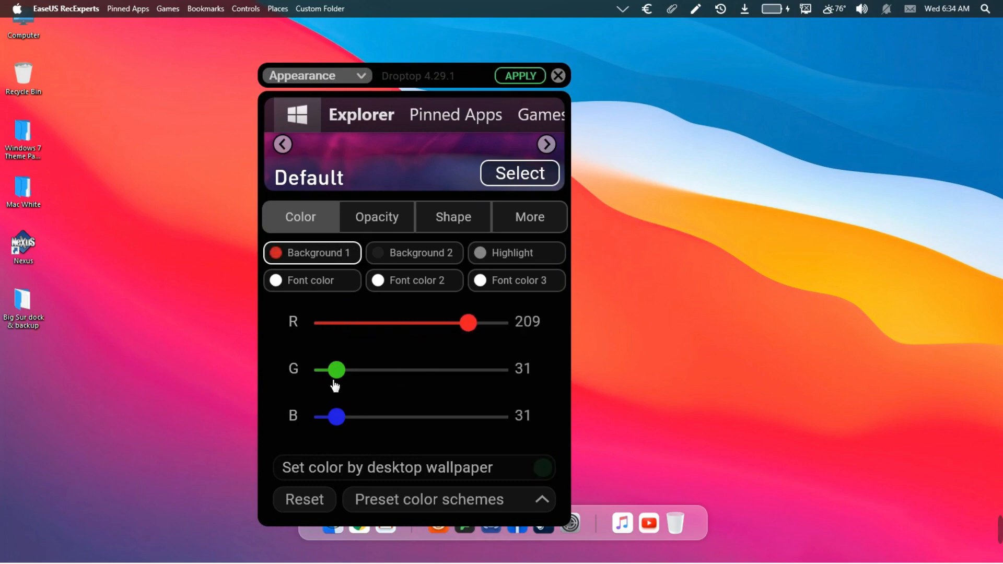
{"action": "left_click_drag", "start_coordinate": [338, 379], "coordinate": [474, 382]}
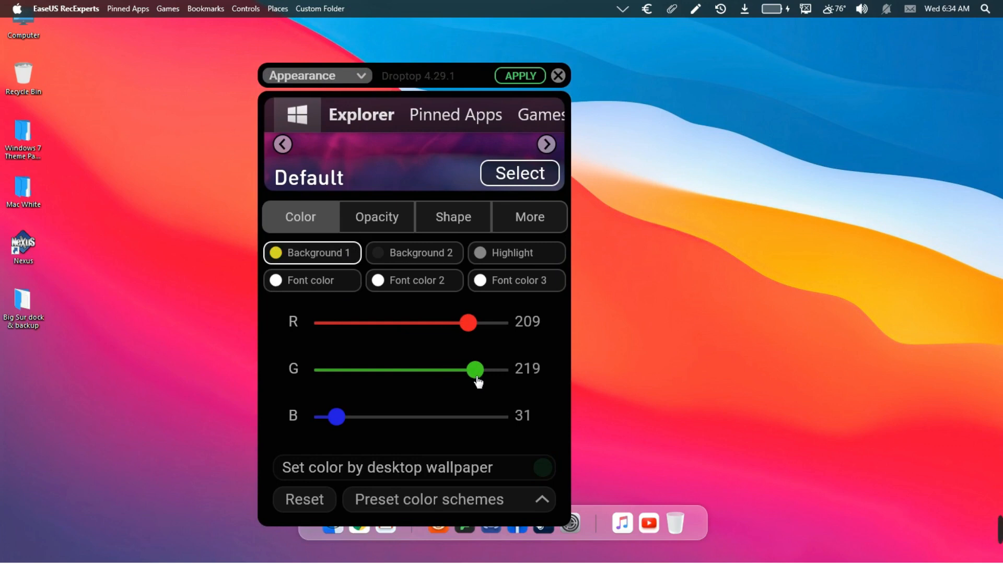
{"action": "left_click_drag", "start_coordinate": [341, 424], "coordinate": [498, 430]}
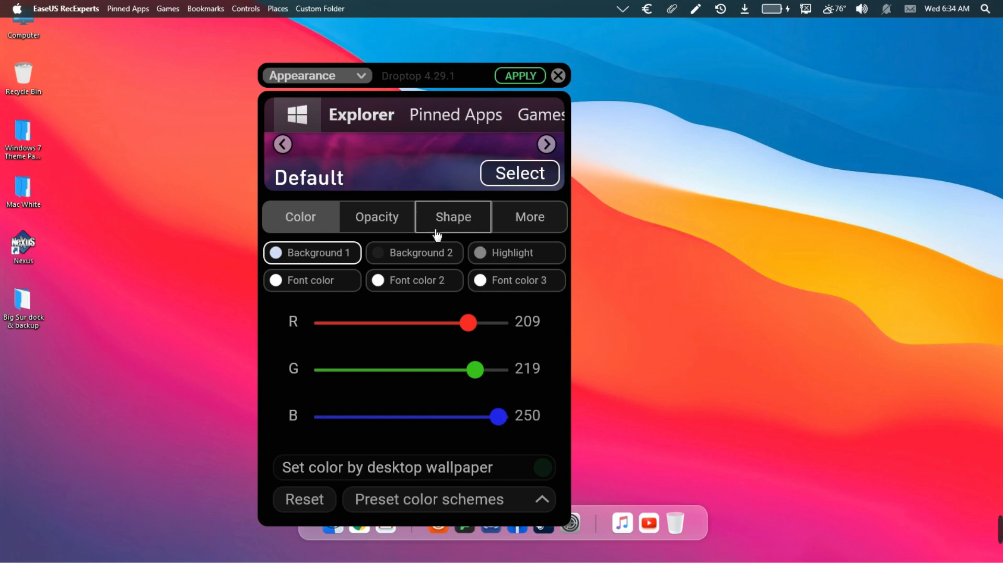
Apply a Droptop bar opacity of 145, then lower it further to 117
{"action": "left_click", "coordinate": [401, 230]}
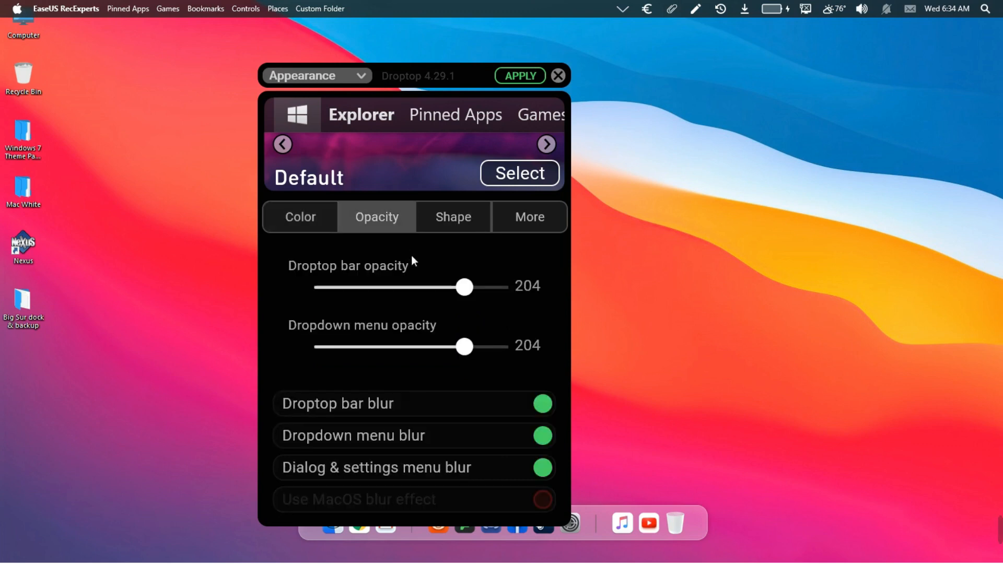
{"action": "left_click_drag", "start_coordinate": [464, 292], "coordinate": [423, 295]}
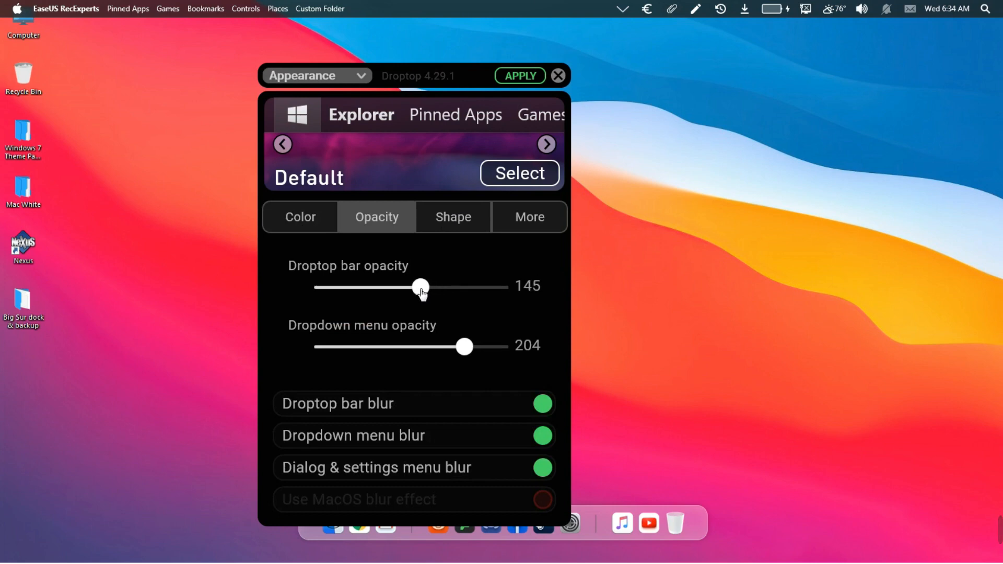
{"action": "left_click", "coordinate": [509, 77]}
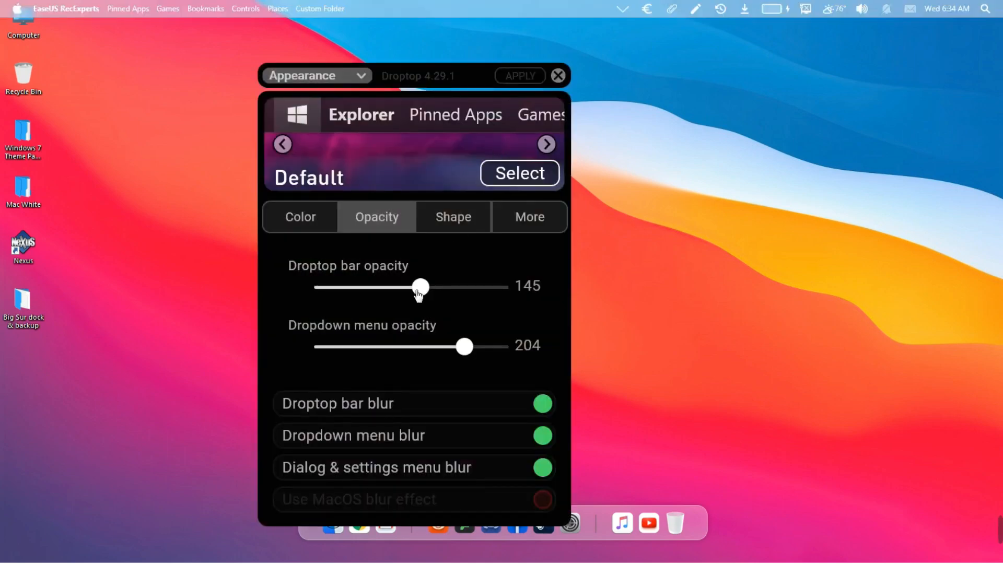
{"action": "left_click_drag", "start_coordinate": [424, 293], "coordinate": [402, 290]}
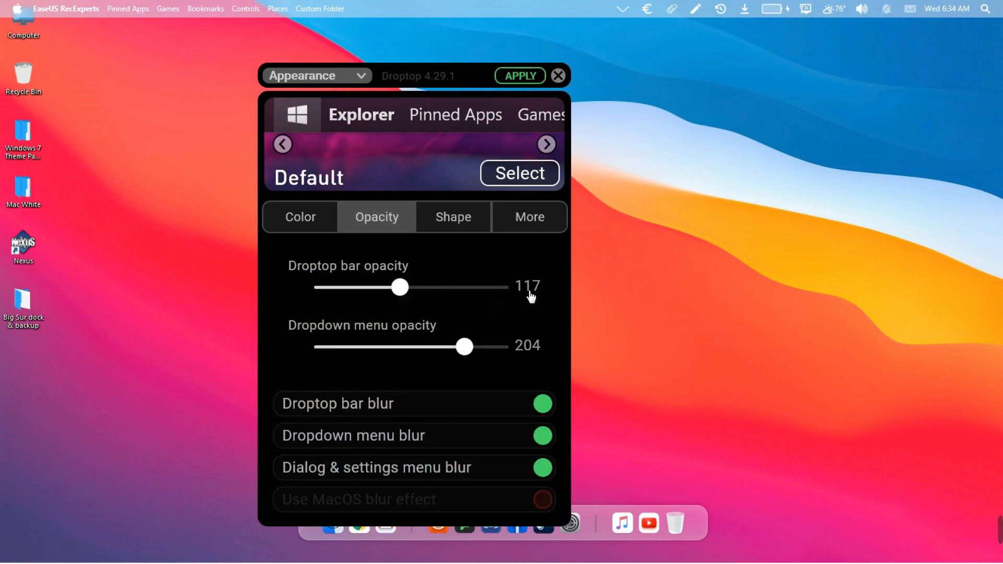
Set Droptop's Font color to black by dragging its R, G and B sliders to 0
{"action": "left_click", "coordinate": [324, 234]}
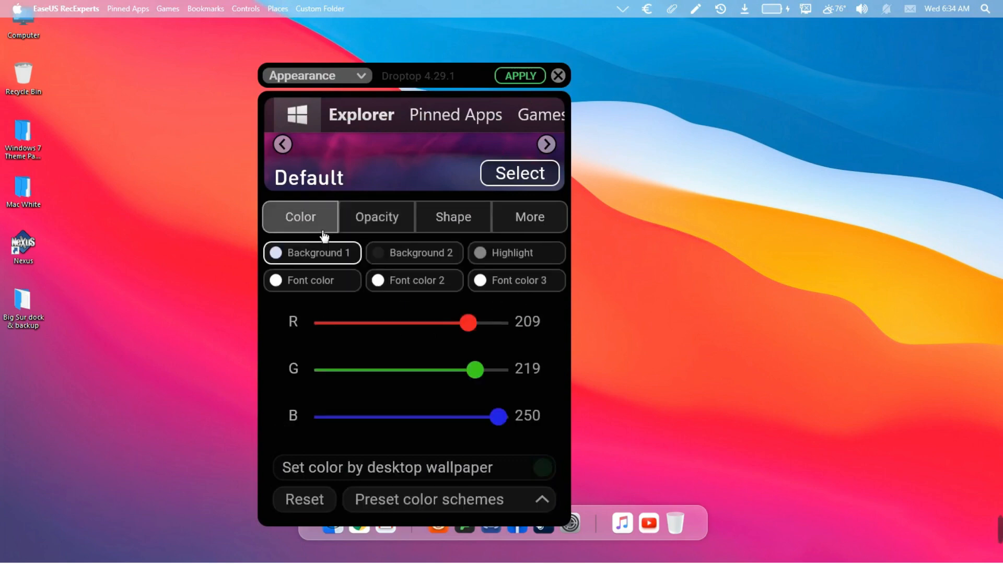
{"action": "left_click", "coordinate": [331, 283]}
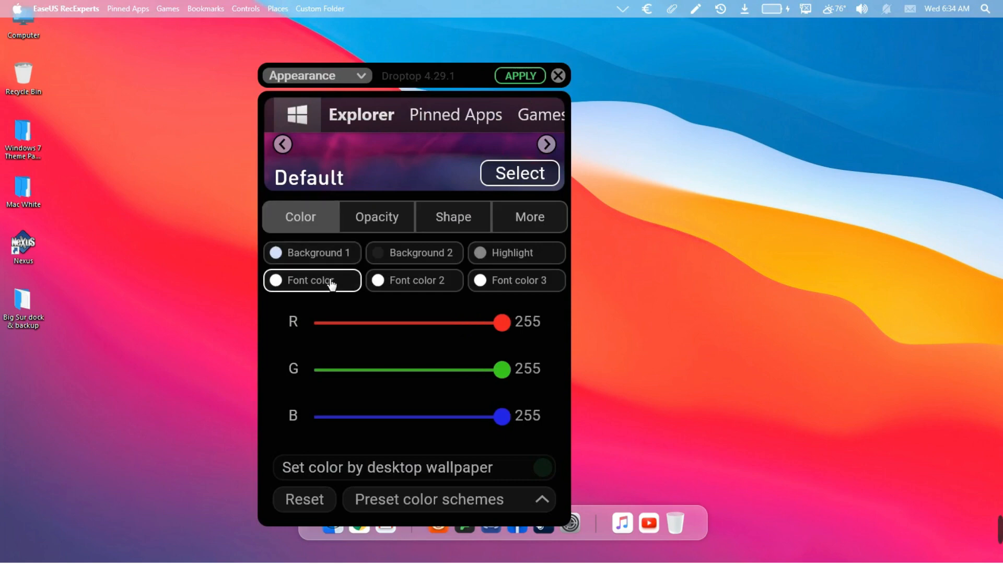
{"action": "left_click_drag", "start_coordinate": [505, 328], "coordinate": [317, 328]}
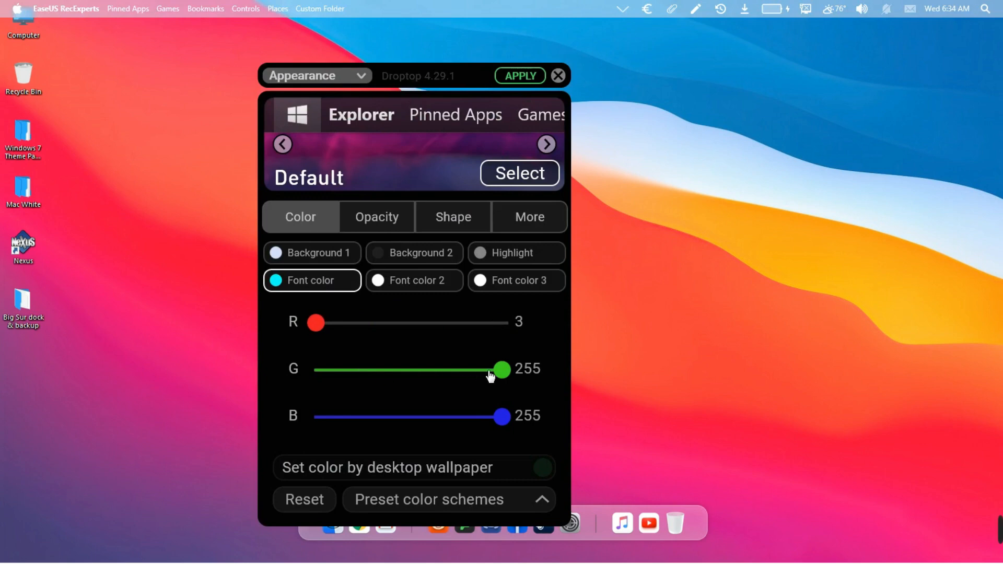
{"action": "left_click_drag", "start_coordinate": [499, 373], "coordinate": [309, 375]}
{"action": "left_click_drag", "start_coordinate": [503, 420], "coordinate": [308, 423]}
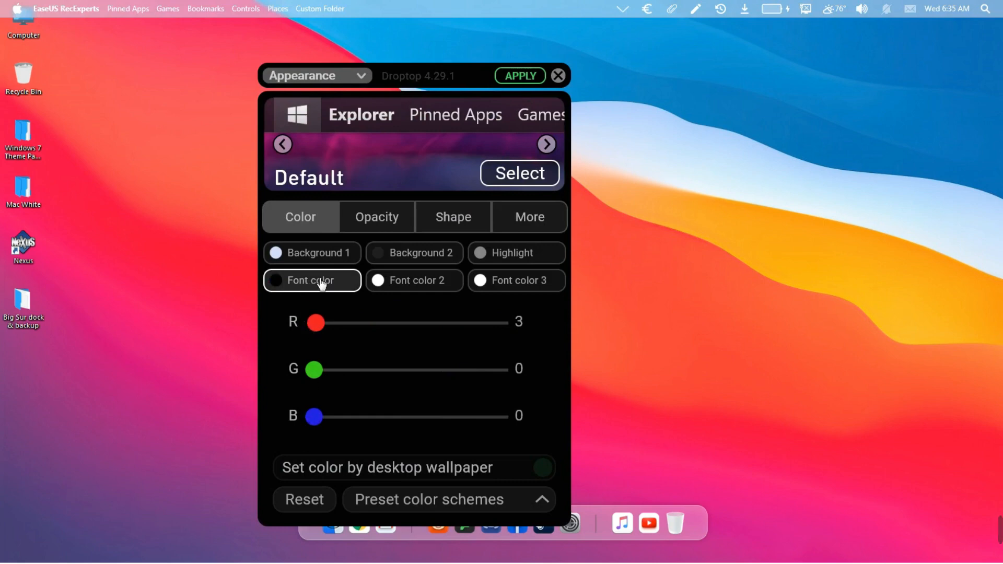
Set Font color 2 to R 0, G 0, B 0 and apply it to the menu bar
{"action": "left_click", "coordinate": [400, 288]}
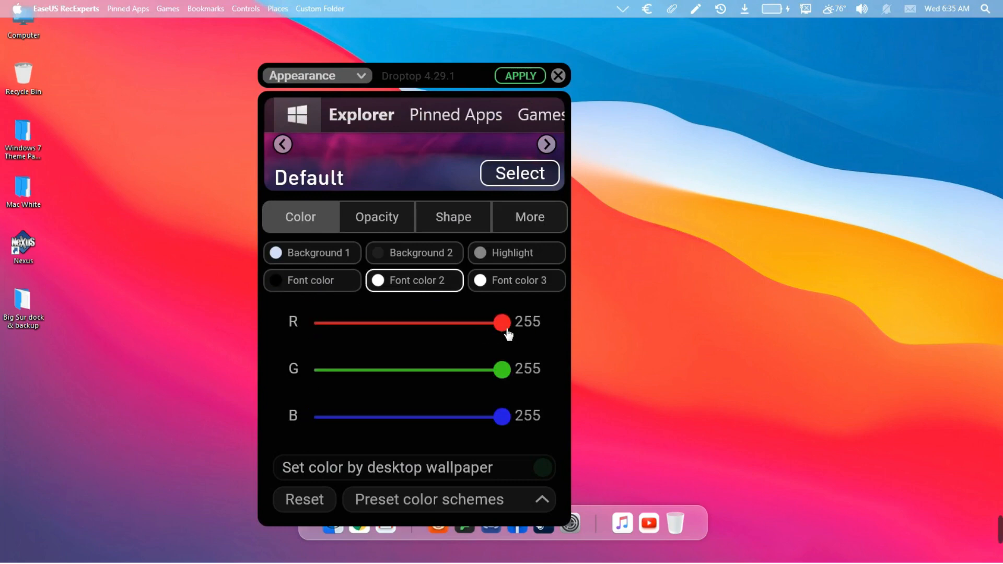
{"action": "left_click_drag", "start_coordinate": [502, 333], "coordinate": [313, 330]}
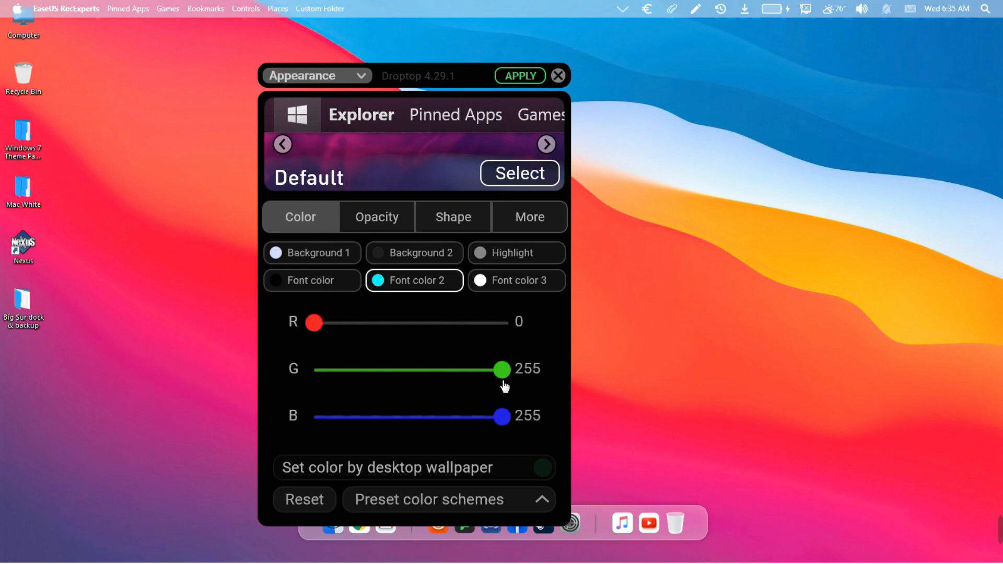
{"action": "left_click_drag", "start_coordinate": [497, 380], "coordinate": [311, 381]}
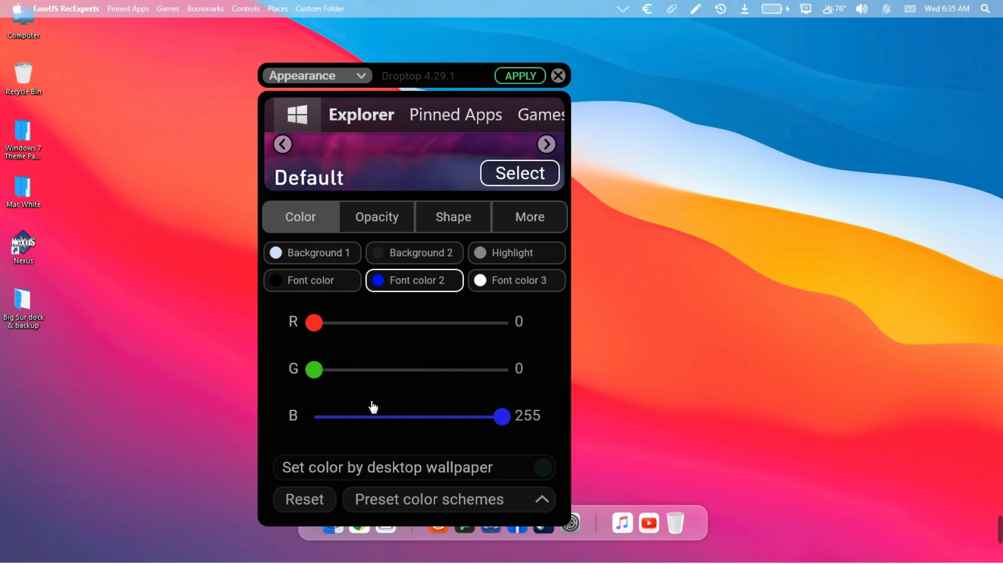
{"action": "left_click_drag", "start_coordinate": [504, 424], "coordinate": [307, 419]}
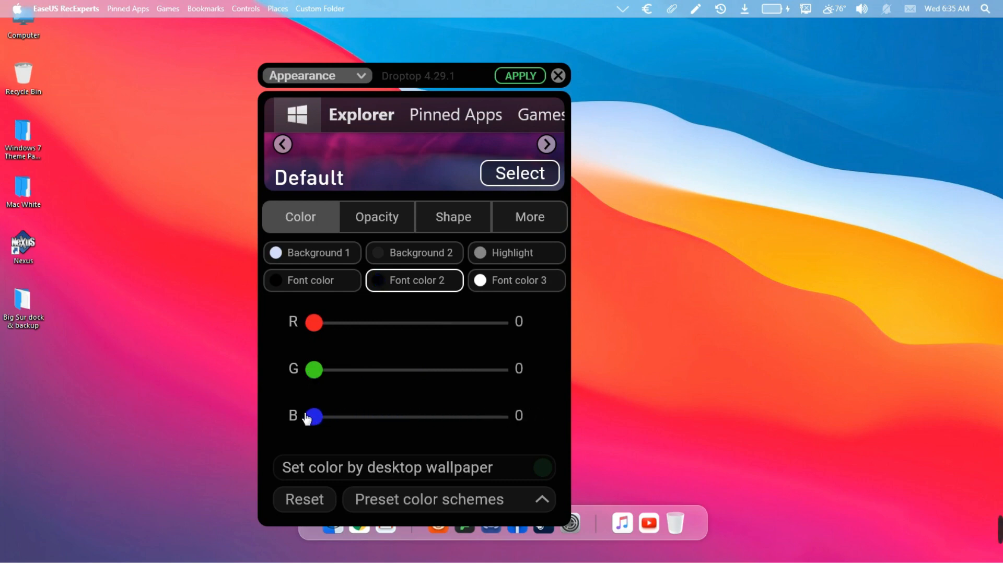
{"action": "left_click", "coordinate": [515, 80]}
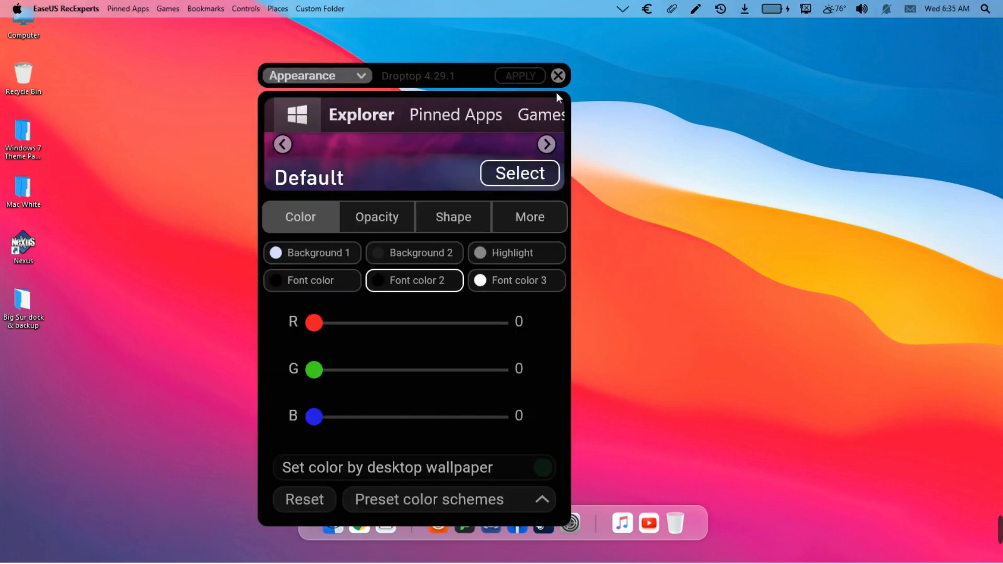
Install the Big Sur RC1 skin from BigSur.rmskin inside the downloaded zip, then close WinRAR
{"action": "left_click", "coordinate": [558, 77]}
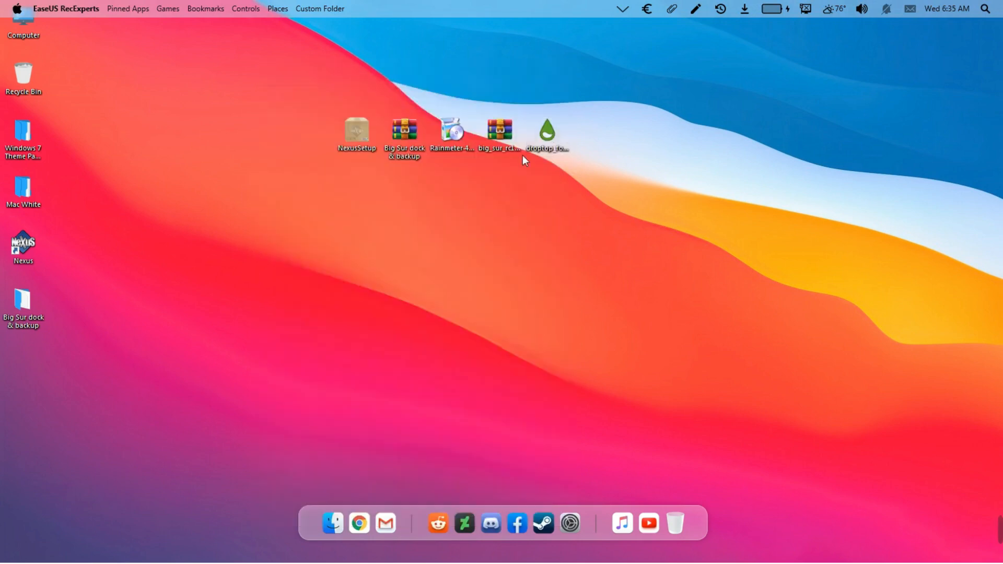
{"action": "double_click", "coordinate": [504, 136]}
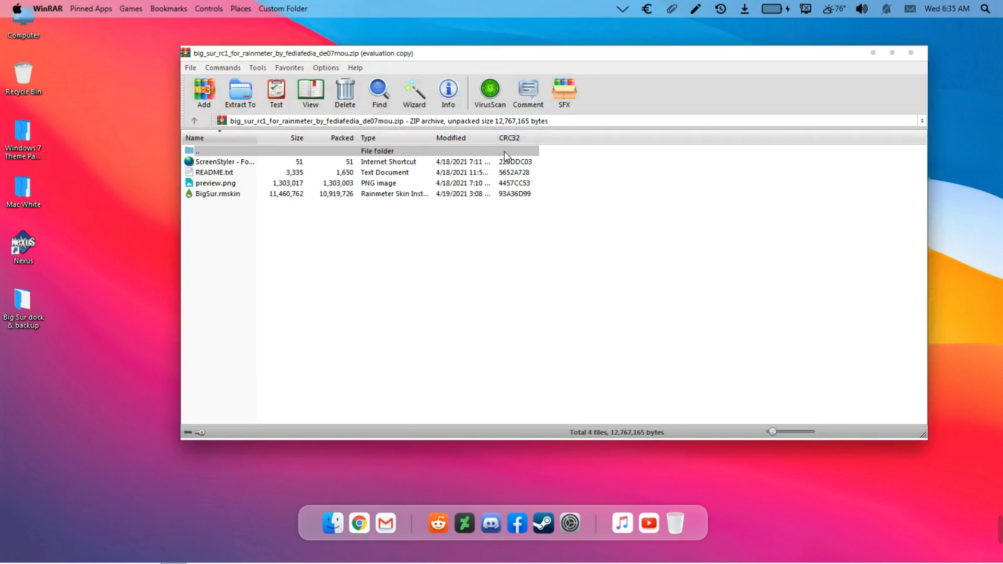
{"action": "left_click", "coordinate": [231, 193]}
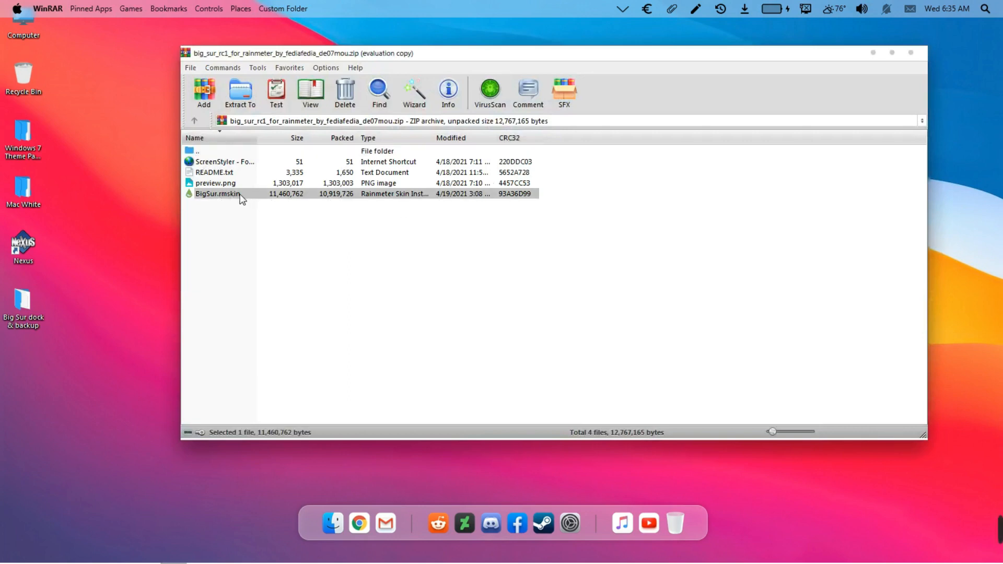
{"action": "double_click", "coordinate": [233, 194]}
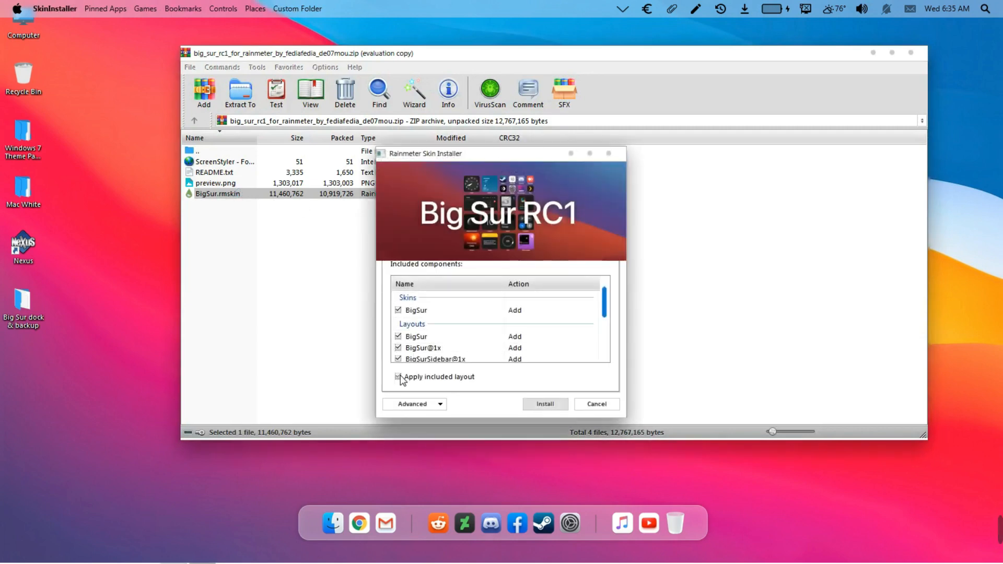
{"action": "left_click", "coordinate": [551, 405]}
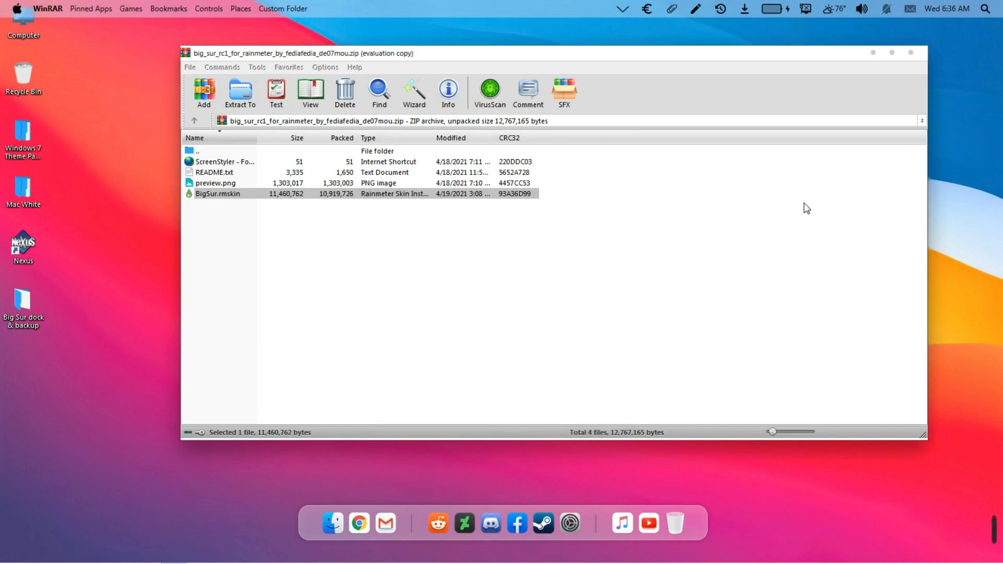
{"action": "left_click", "coordinate": [910, 53]}
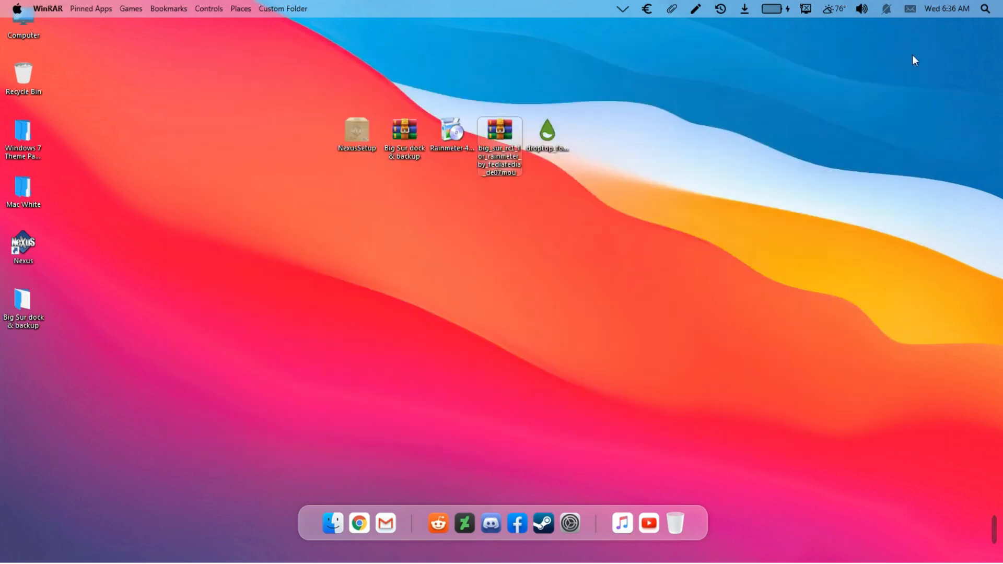
Hide the desktop icons by unchecking Show desktop icons
{"action": "right_click", "coordinate": [914, 56]}
{"action": "mouse_move", "coordinate": [898, 83]}
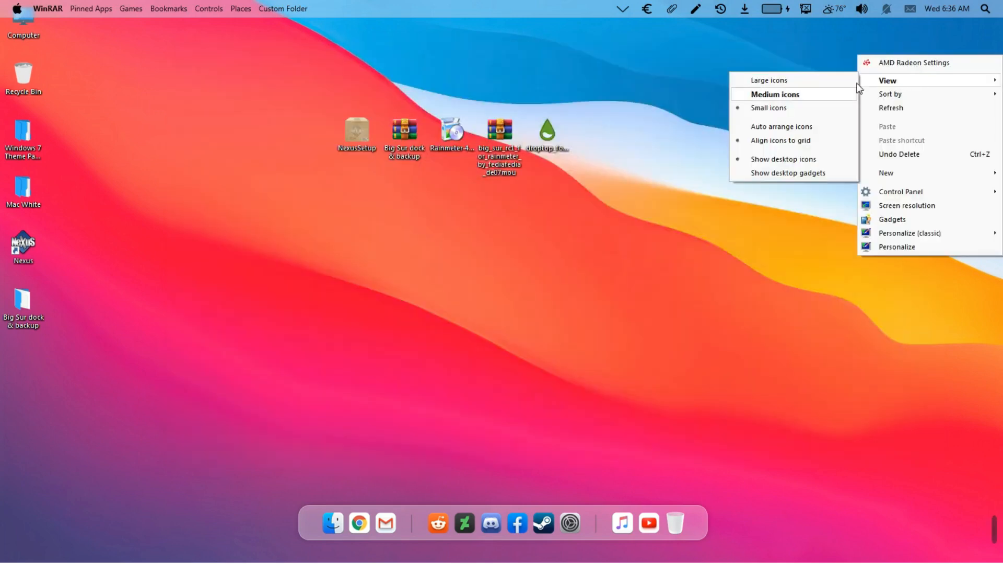
{"action": "left_click", "coordinate": [764, 162]}
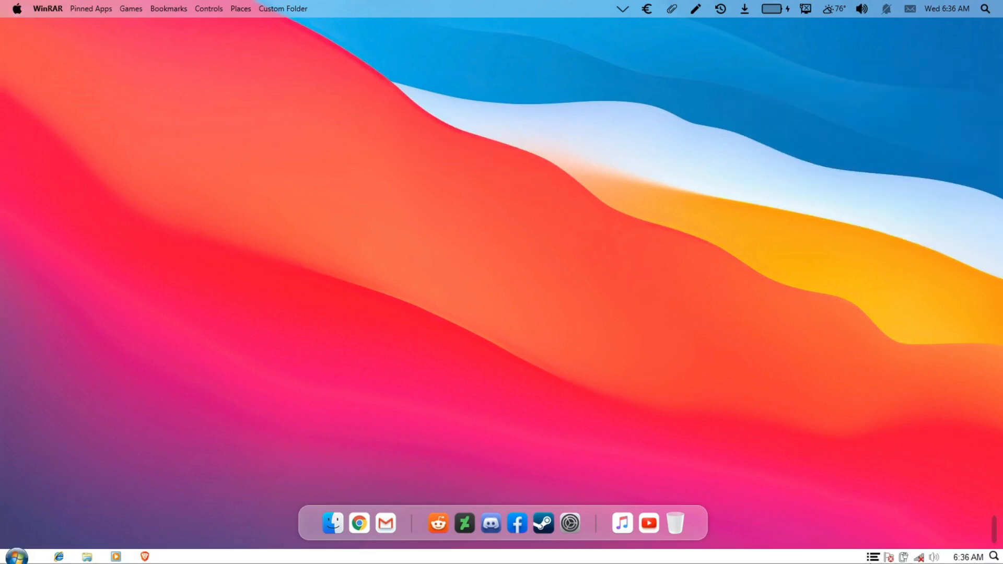
Load the BigSur\Extras\ClockNews\Item.ini skin from the Manage Rainmeter window
{"action": "left_click", "coordinate": [872, 557]}
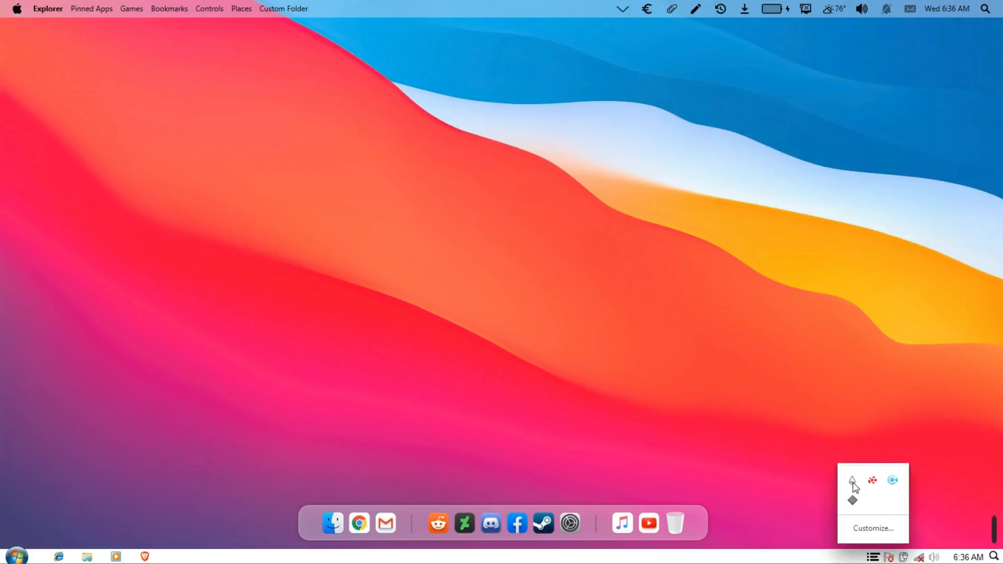
{"action": "left_click", "coordinate": [852, 481]}
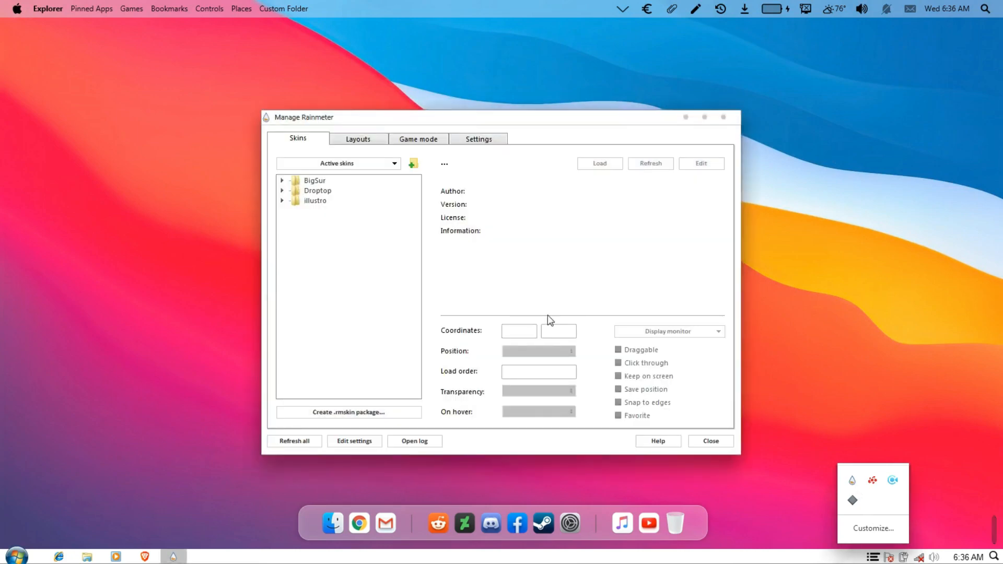
{"action": "left_click", "coordinate": [282, 183]}
{"action": "left_click", "coordinate": [282, 181]}
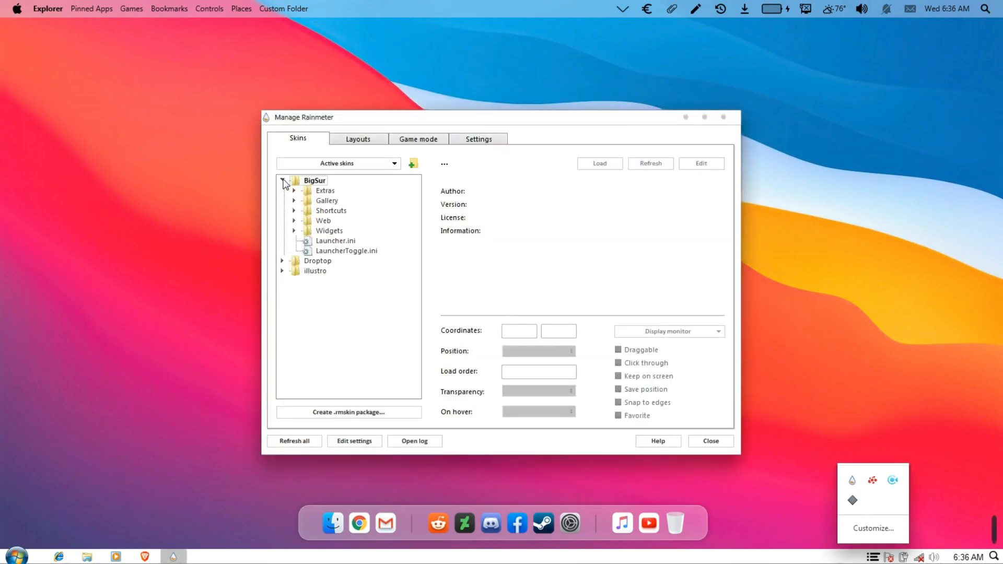
{"action": "left_click", "coordinate": [294, 192]}
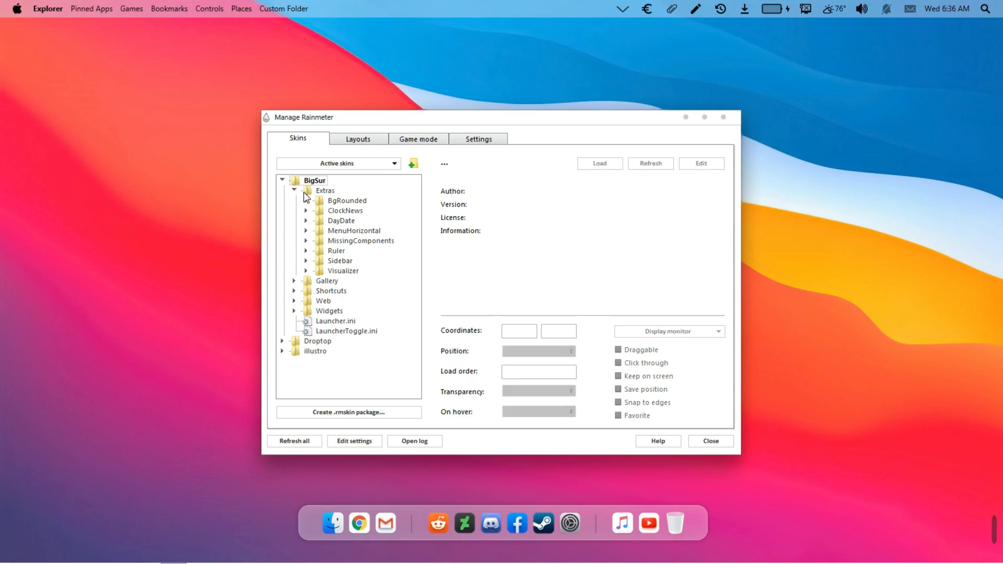
{"action": "left_click", "coordinate": [339, 212]}
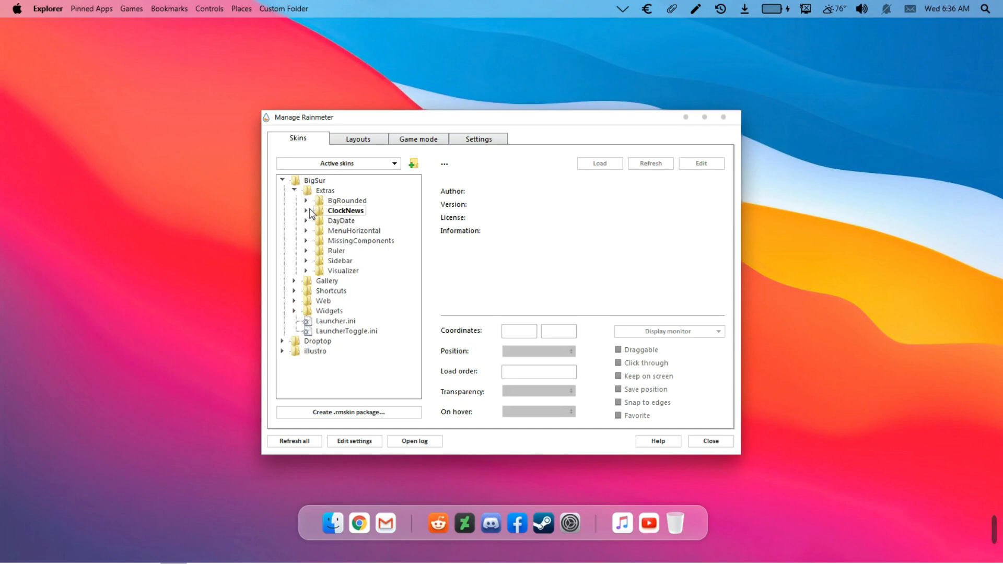
{"action": "left_click", "coordinate": [307, 211]}
{"action": "left_click", "coordinate": [352, 222]}
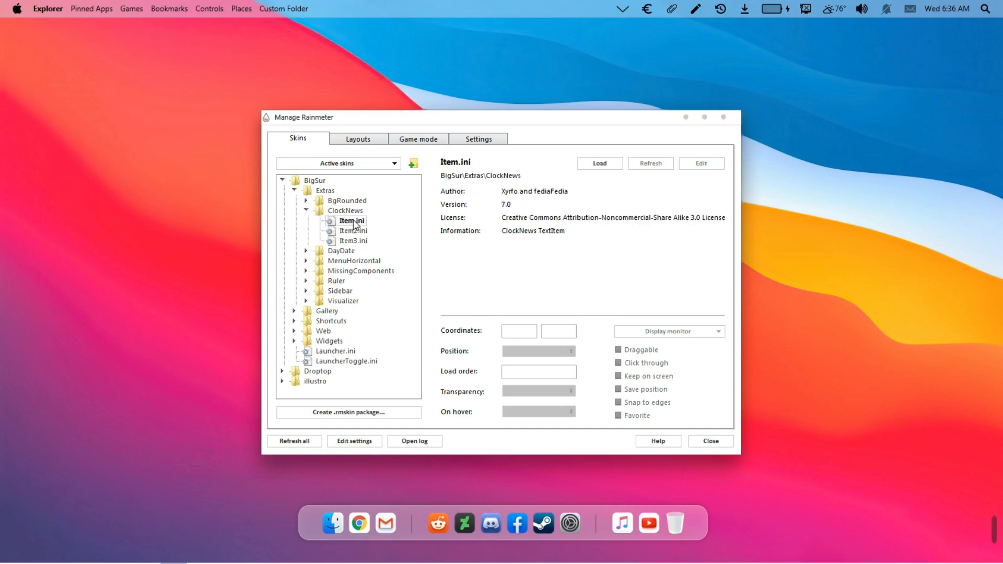
{"action": "left_click", "coordinate": [596, 165]}
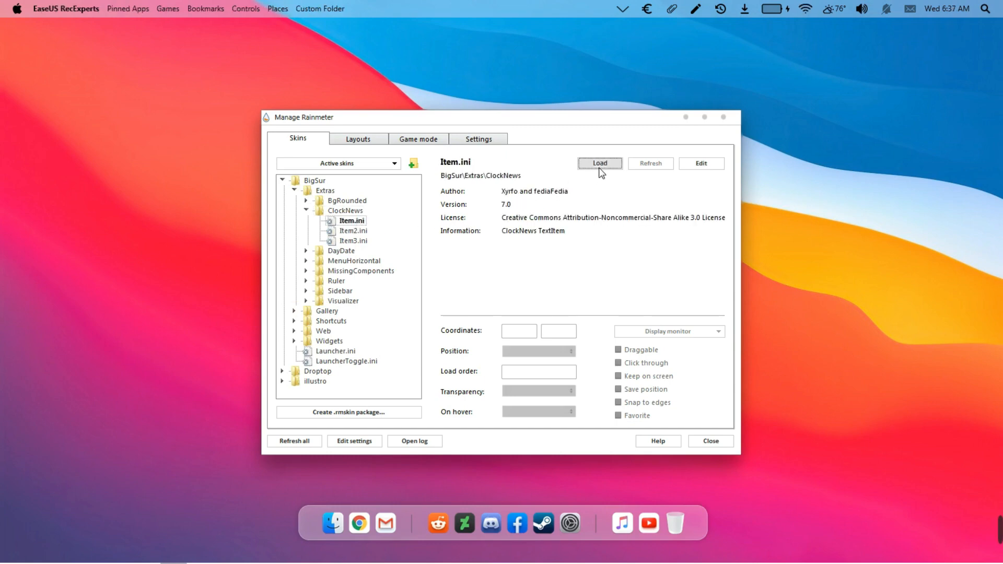
Move the ClockNews widget to the lower-left corner and turn off its Draggable setting
{"action": "left_click", "coordinate": [723, 119]}
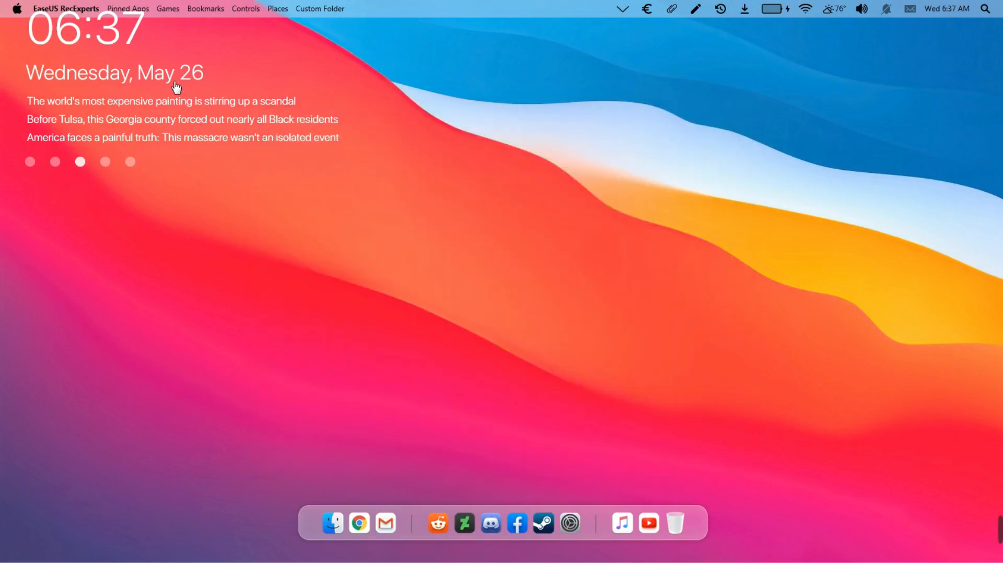
{"action": "left_click_drag", "start_coordinate": [170, 78], "coordinate": [173, 412]}
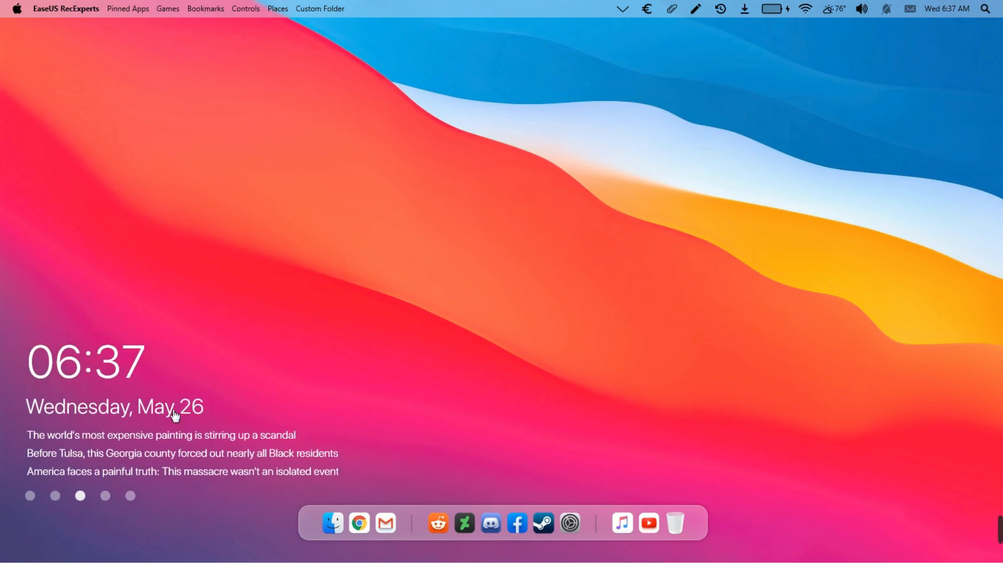
{"action": "right_click", "coordinate": [177, 414]}
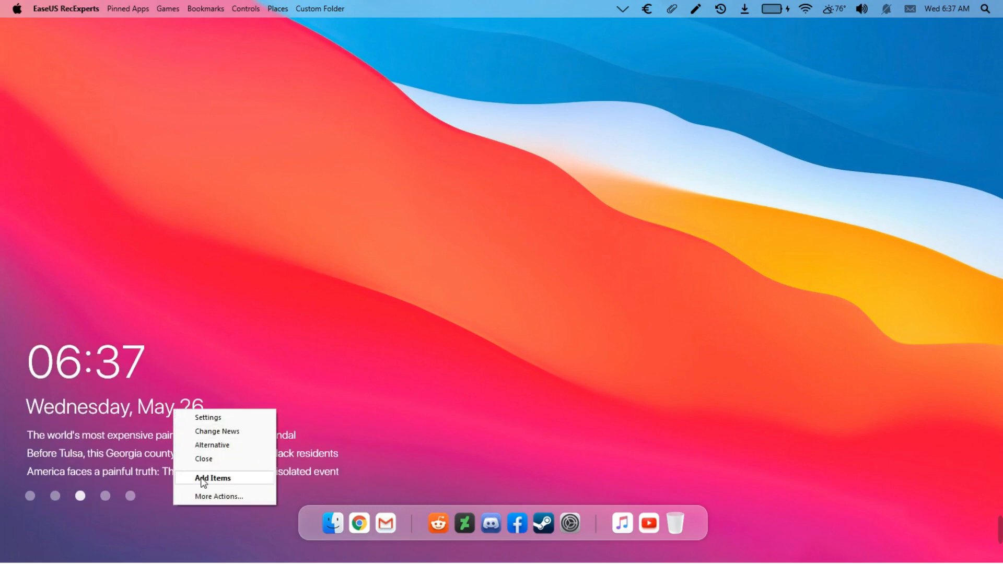
{"action": "left_click", "coordinate": [206, 496]}
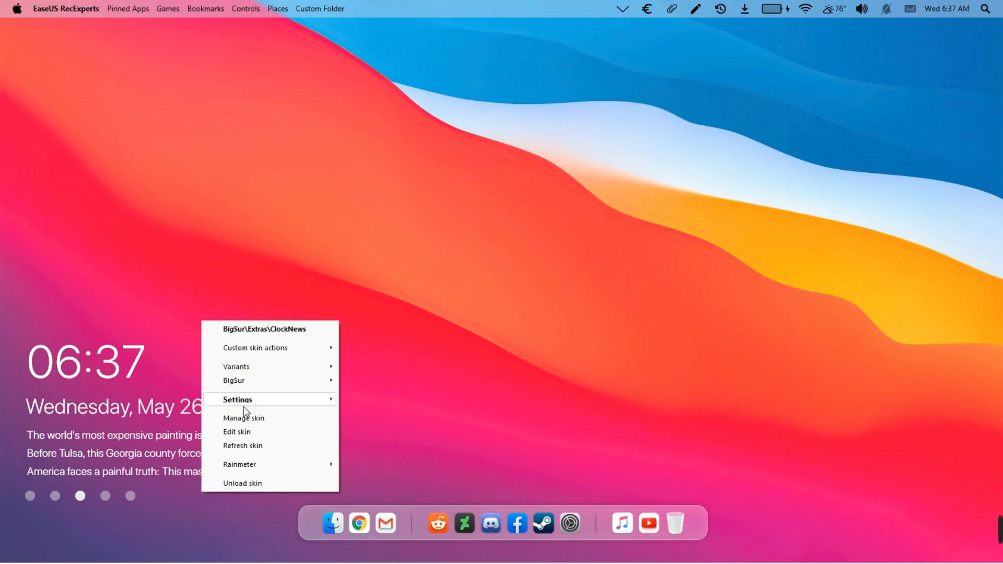
{"action": "mouse_move", "coordinate": [308, 402]}
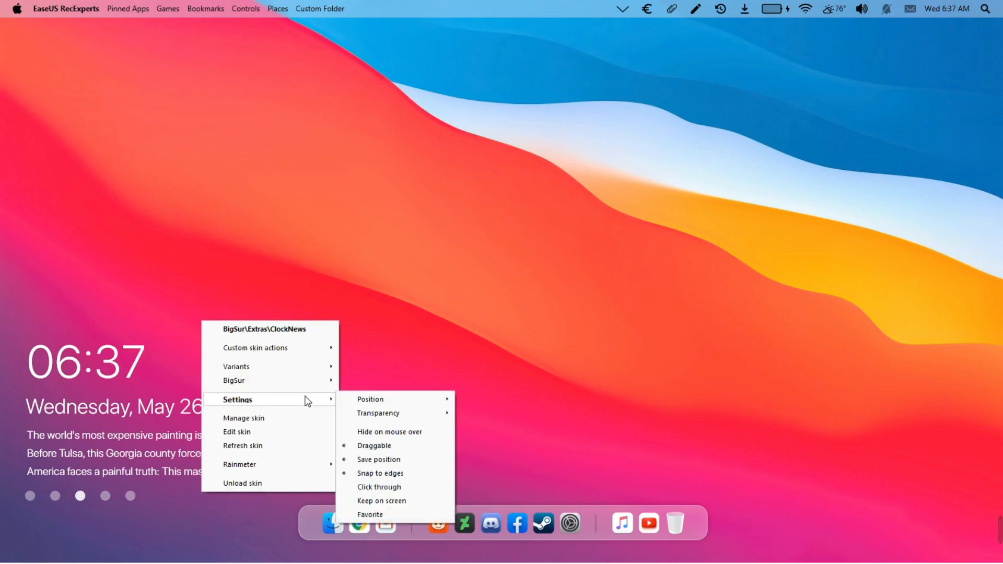
{"action": "left_click", "coordinate": [355, 450]}
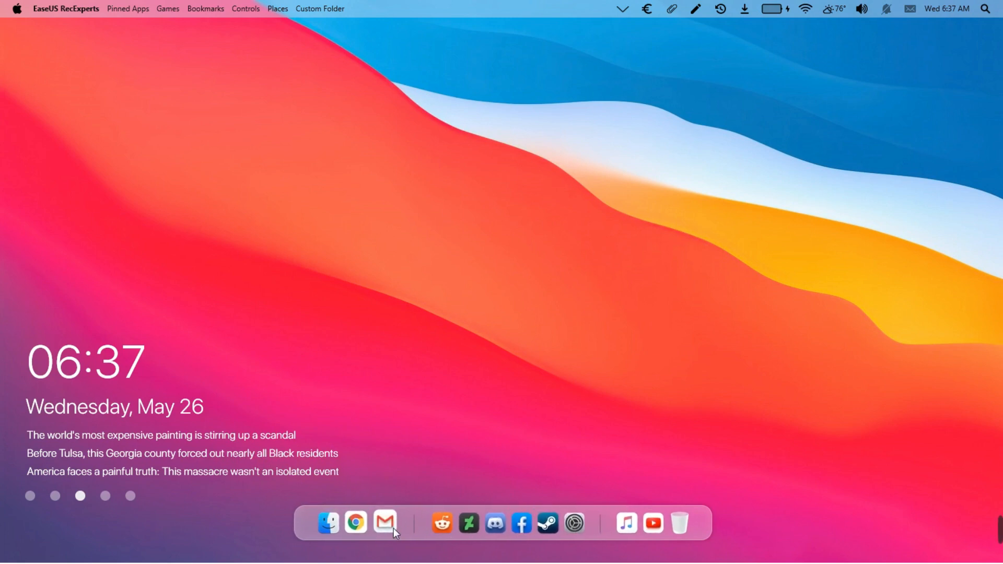
{"action": "left_click", "coordinate": [335, 531]}
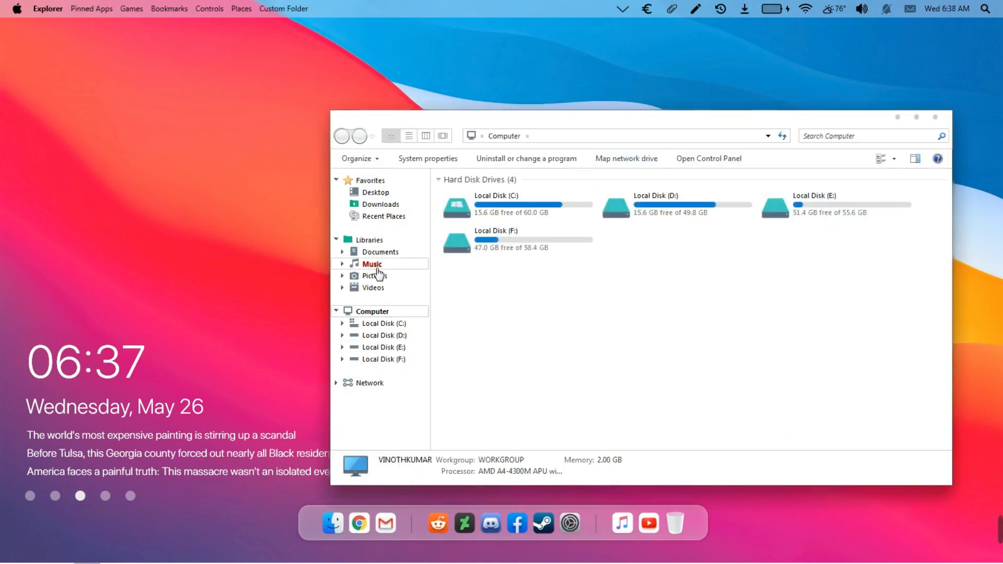
{"action": "left_click", "coordinate": [372, 182]}
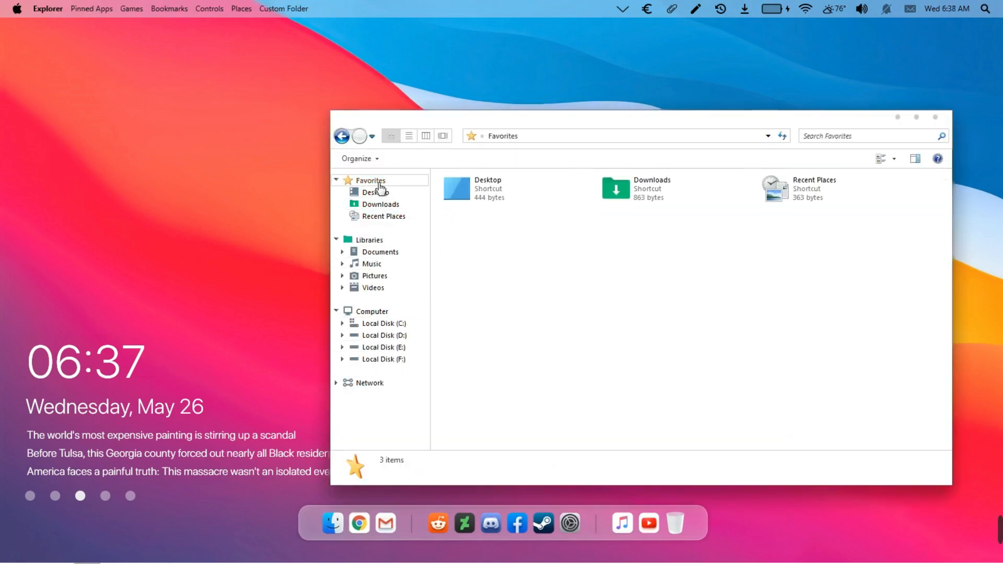
{"action": "left_click", "coordinate": [385, 241]}
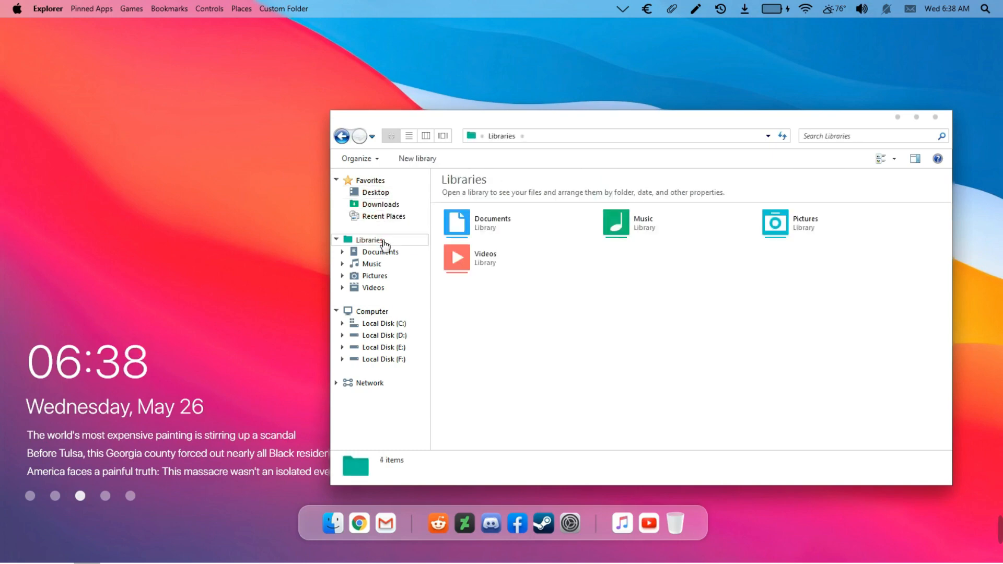
{"action": "left_click", "coordinate": [386, 310]}
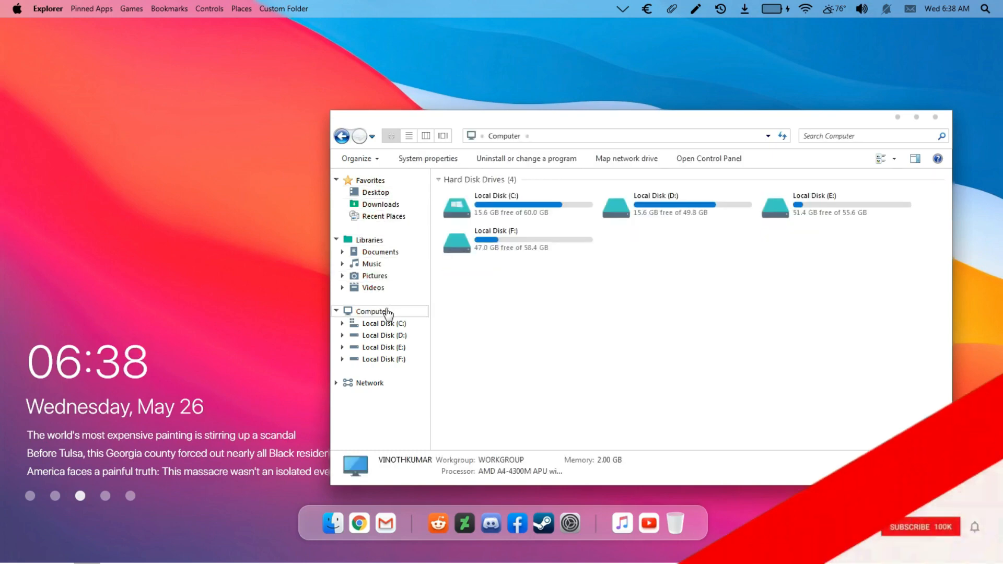
{"action": "double_click", "coordinate": [502, 209]}
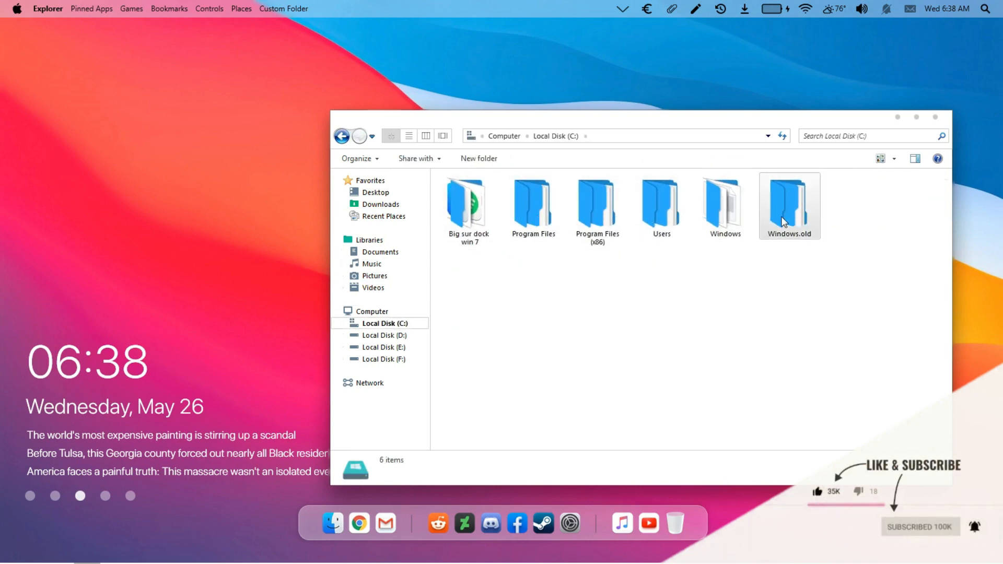
{"action": "left_click", "coordinate": [936, 118]}
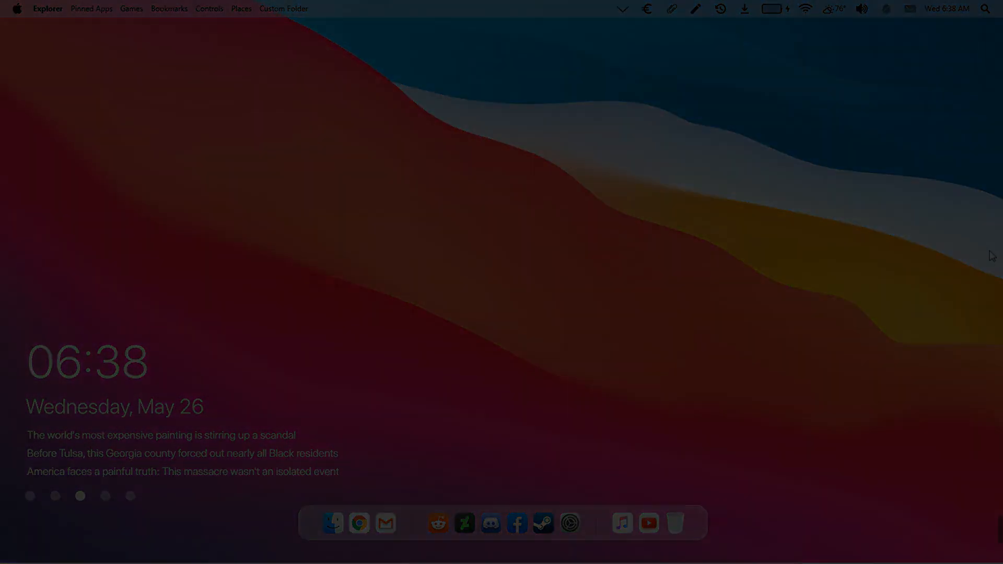